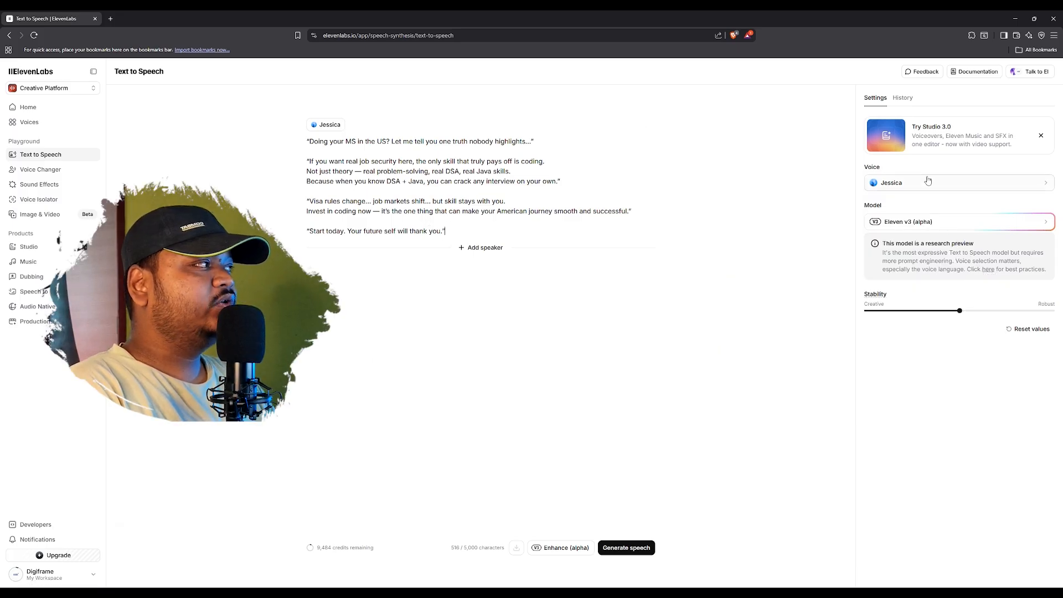
- Play the most recent Jessica voiceover from the generation history, then pause it
left_click(895, 100)
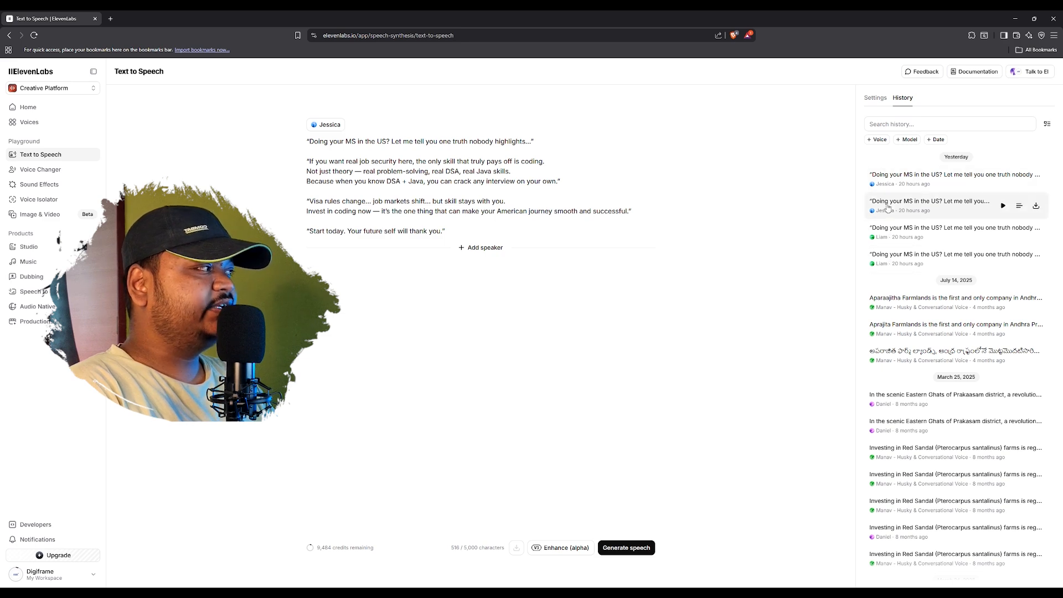
left_click(888, 185)
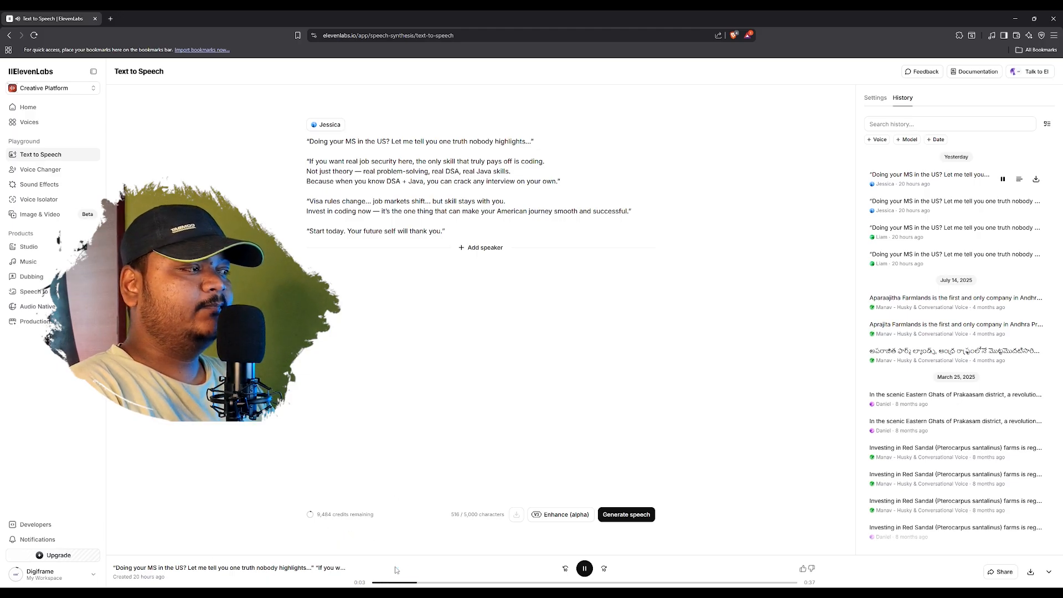
left_click(586, 569)
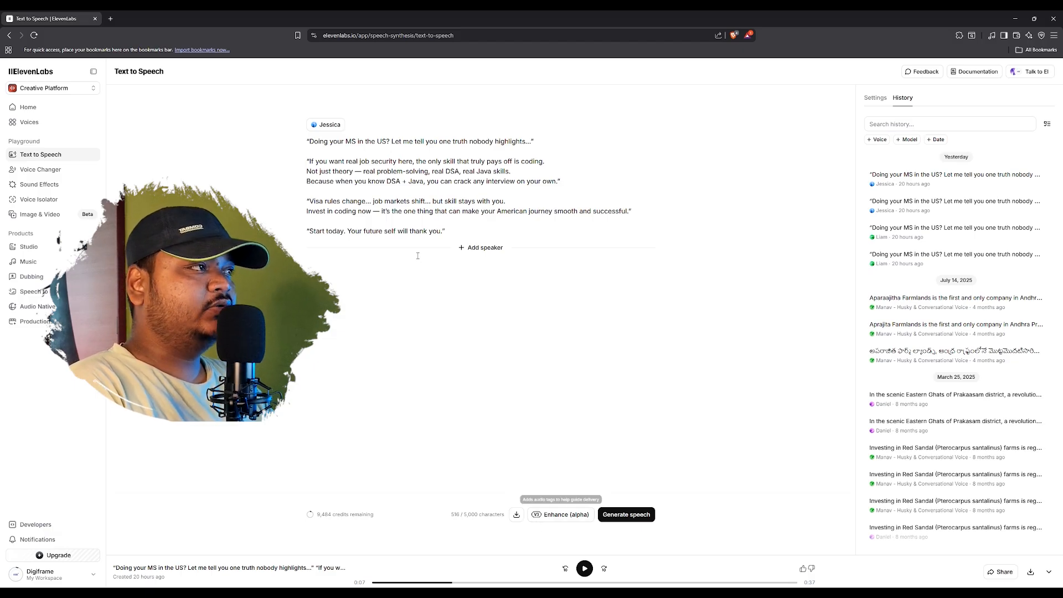
- Look through the best voices for v3 in the voice selection list, then return to the generation history
left_click(875, 98)
left_click(901, 185)
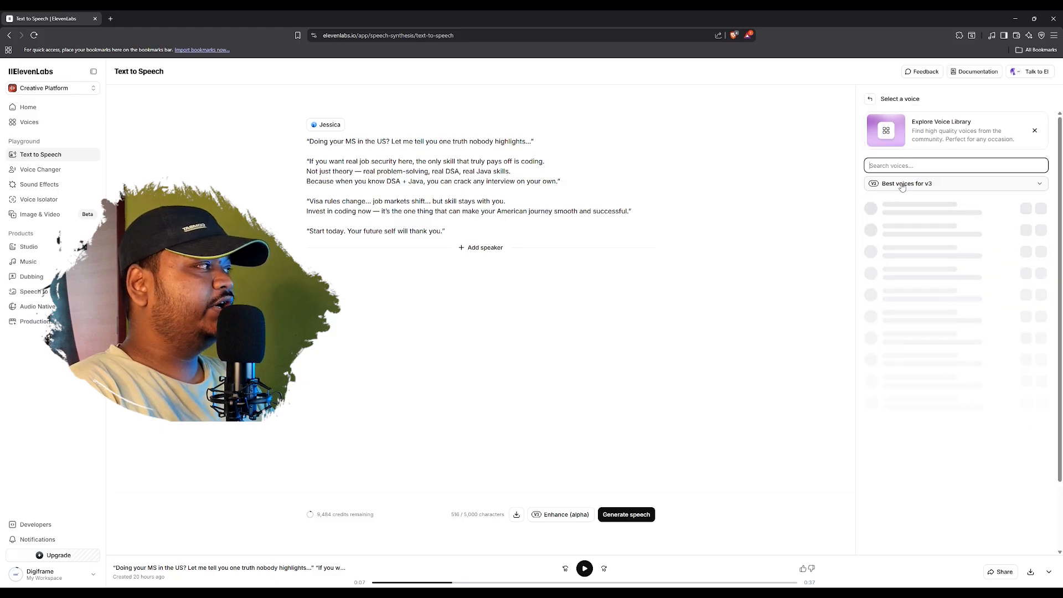
scroll(948, 336, "down", 5)
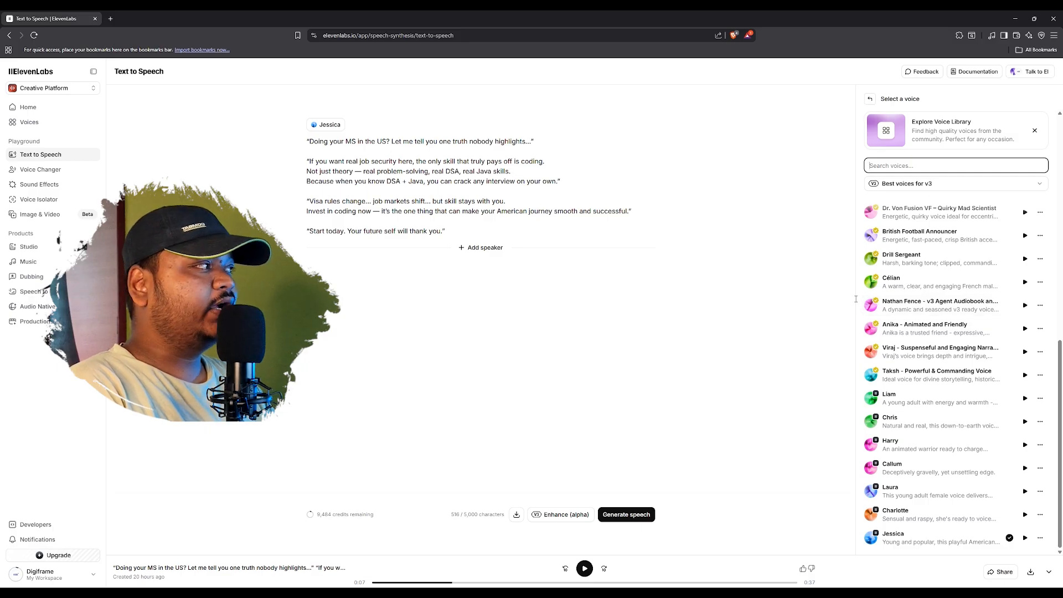
left_click(870, 98)
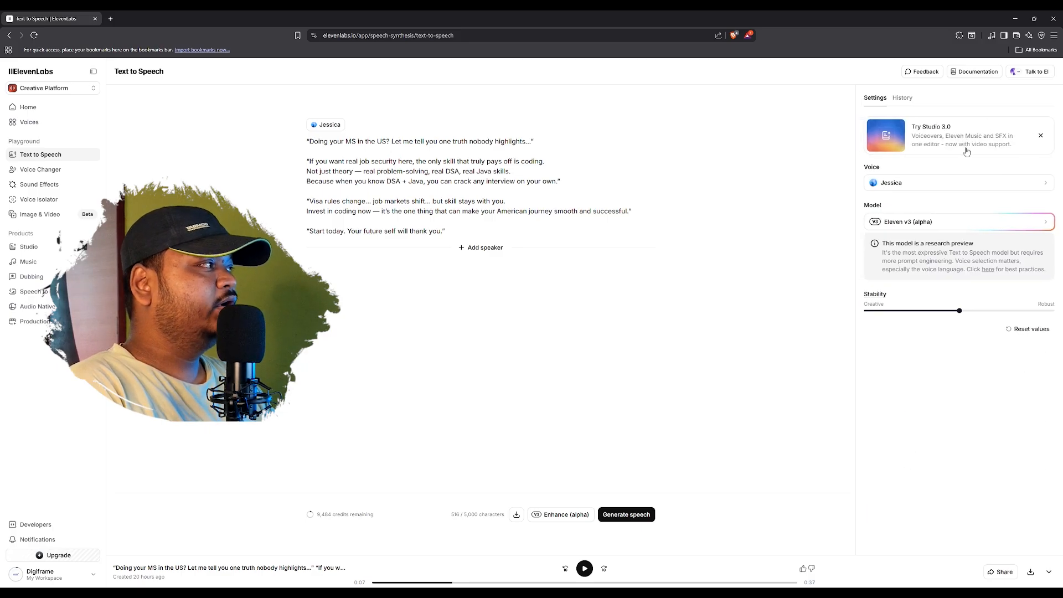
left_click(903, 98)
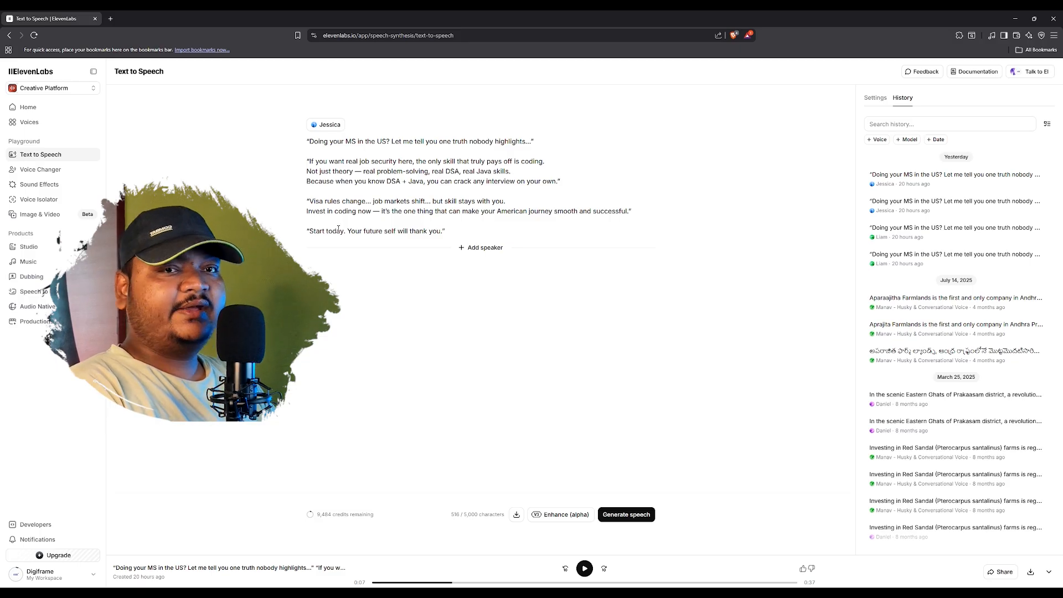
- Examine the voiceover script line by line, highlighting from the "Doing your MS in the US?" hook to the "Visa rules change" line
left_click(310, 144)
left_click_drag(312, 143, 545, 137)
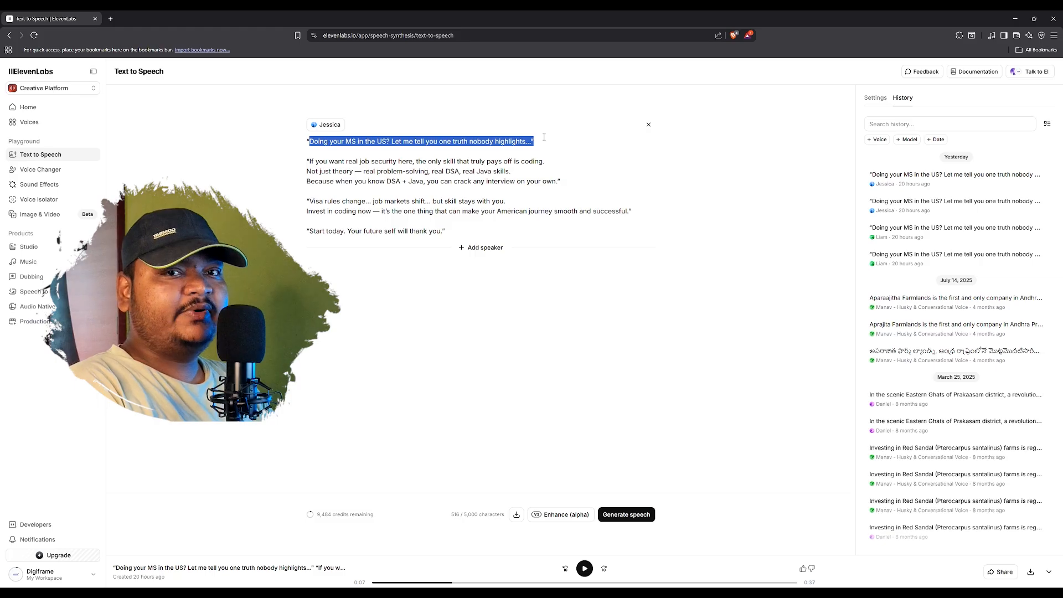
left_click_drag(308, 142, 531, 142)
left_click_drag(308, 161, 545, 162)
left_click(307, 171)
left_click_drag(309, 162, 540, 166)
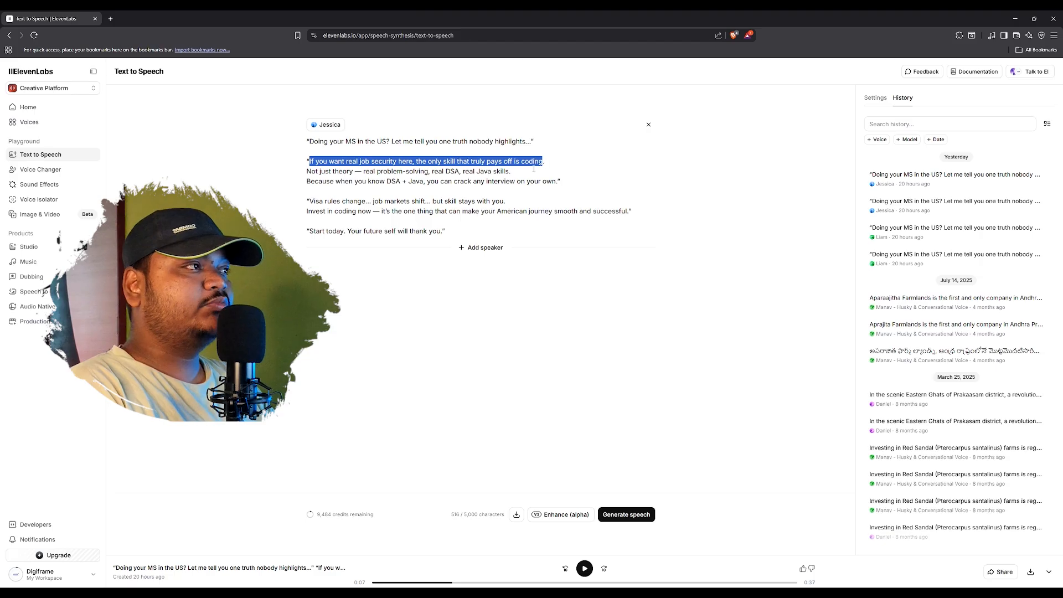
left_click_drag(304, 173, 509, 172)
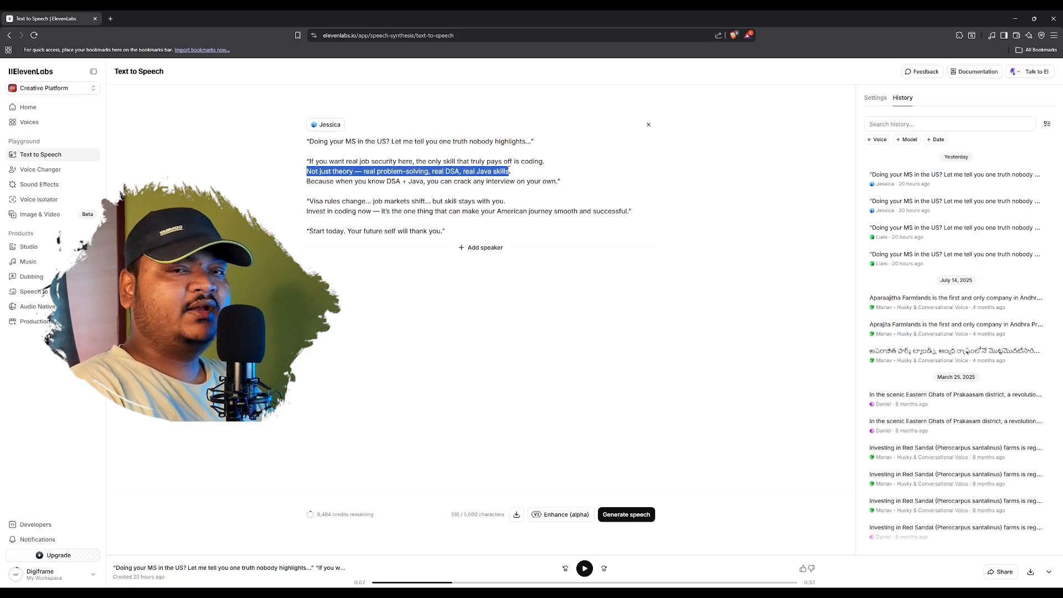
left_click_drag(305, 181, 484, 189)
left_click_drag(306, 202, 547, 201)
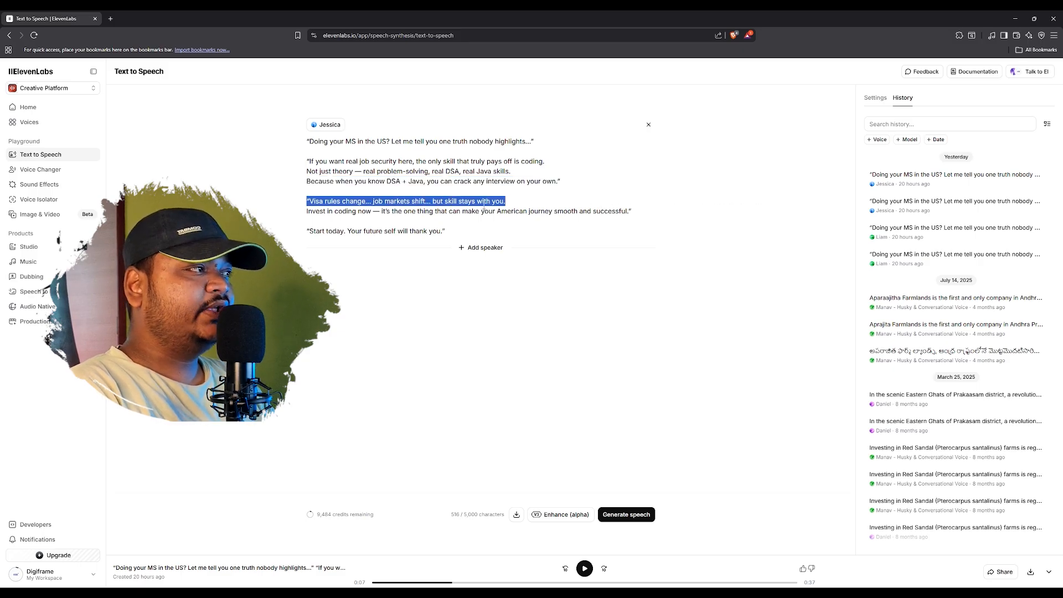
left_click(426, 219)
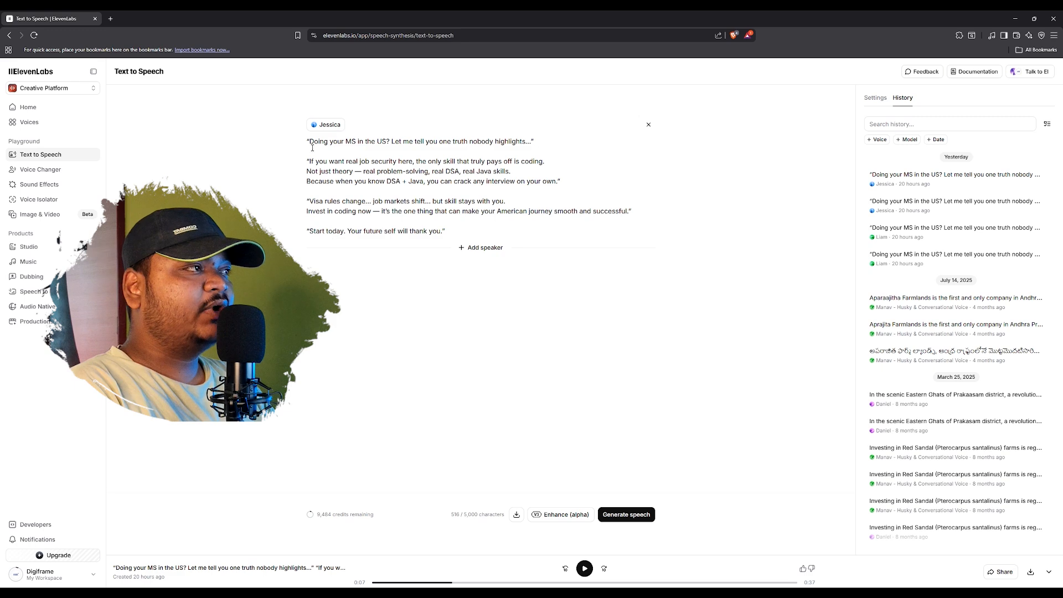
- Highlight the script's opening hook line again, then just its first words
left_click_drag(309, 142, 523, 145)
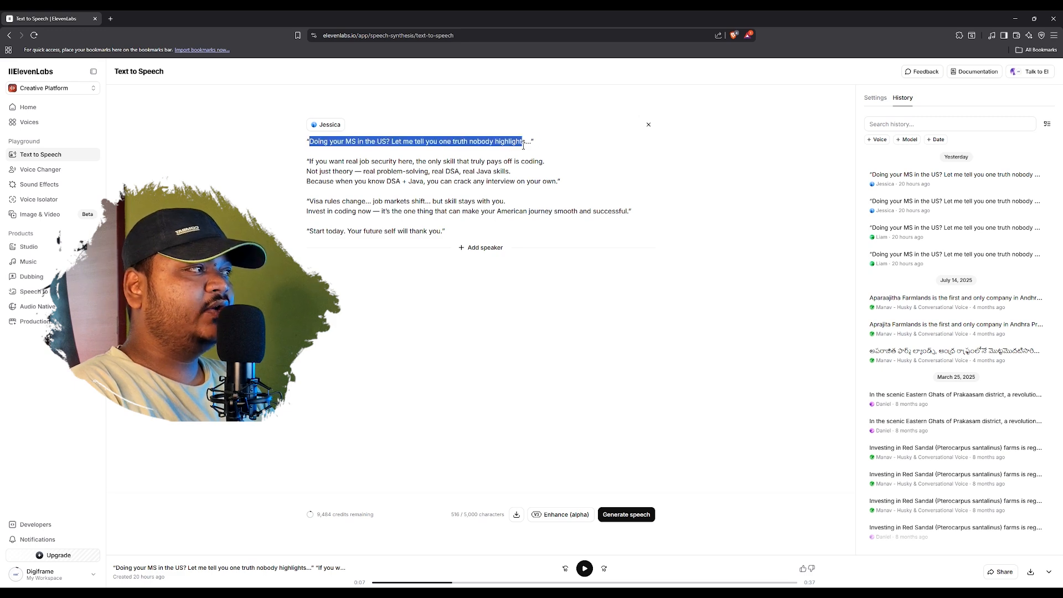
left_click(316, 140)
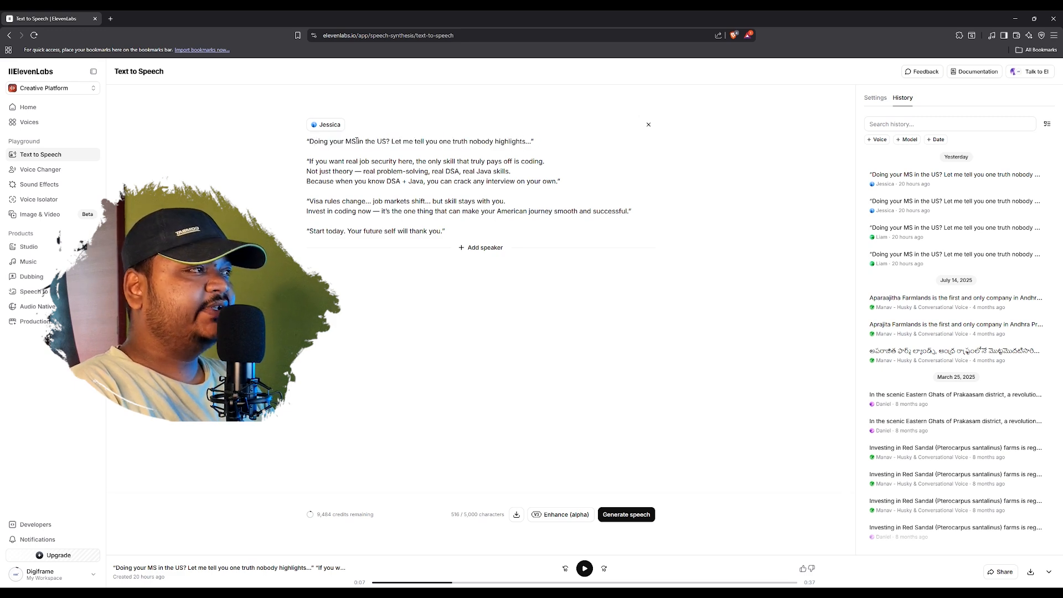
left_click_drag(314, 142, 334, 143)
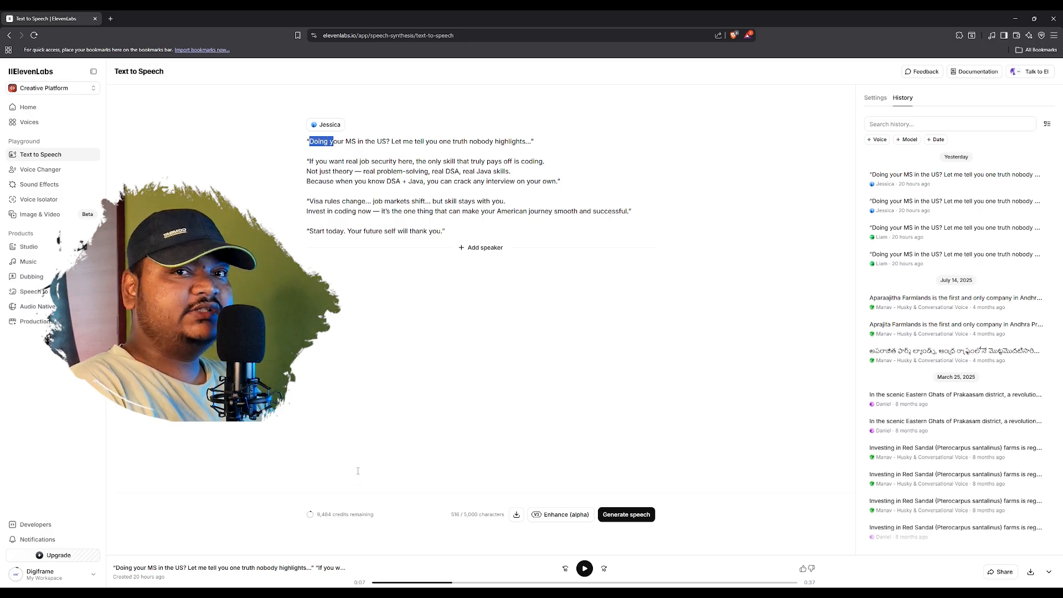
left_click(311, 142)
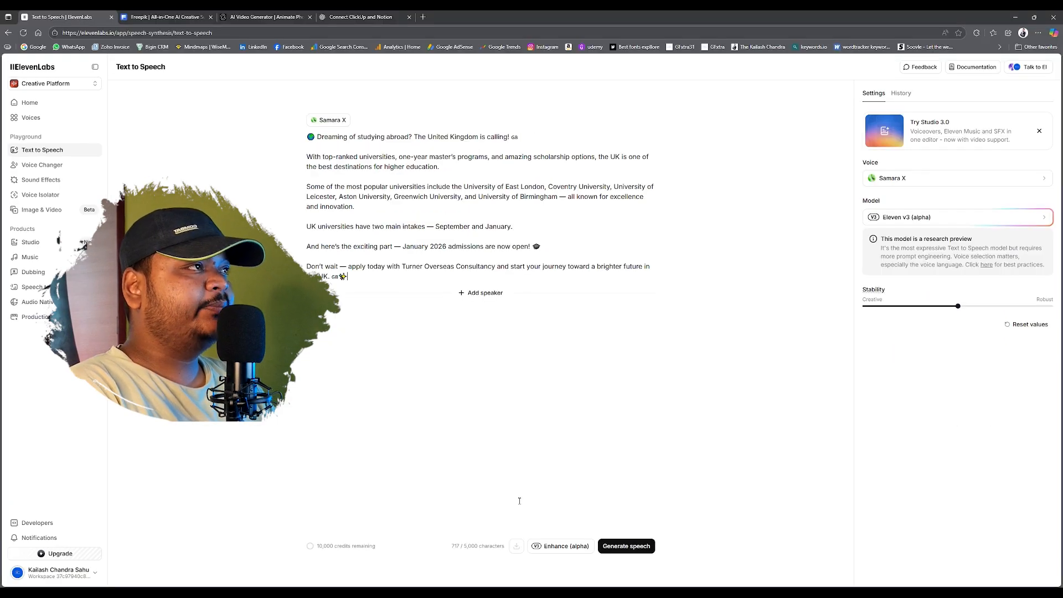
- Switch to the ChatGPT conversation and examine the "Image Prompt (Indian Context)" for the female college student, highlighting its full text
left_click(344, 15)
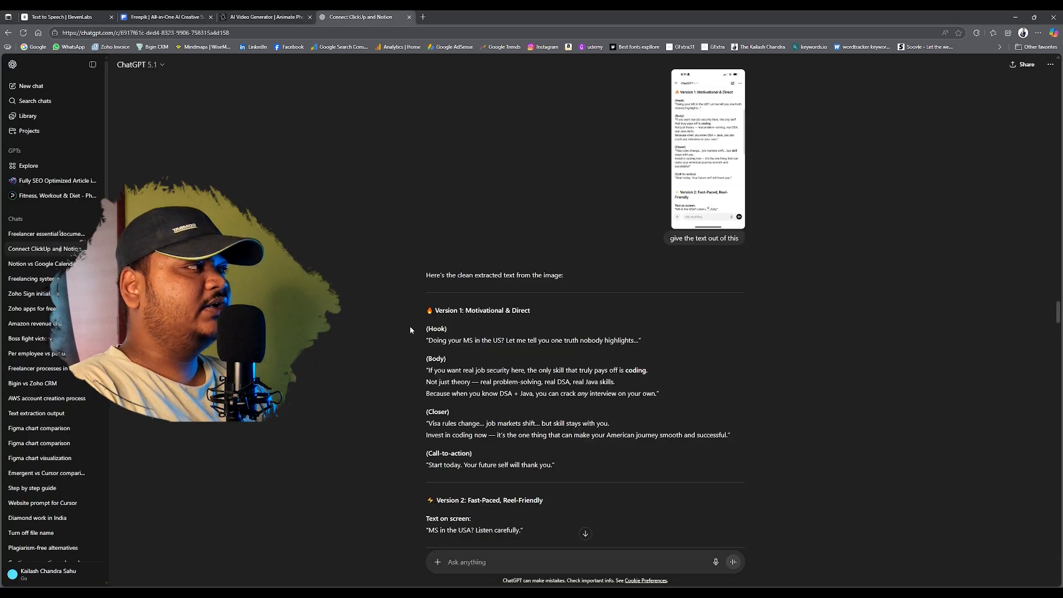
scroll(407, 327, "down", 10)
scroll(610, 184, "up", 1)
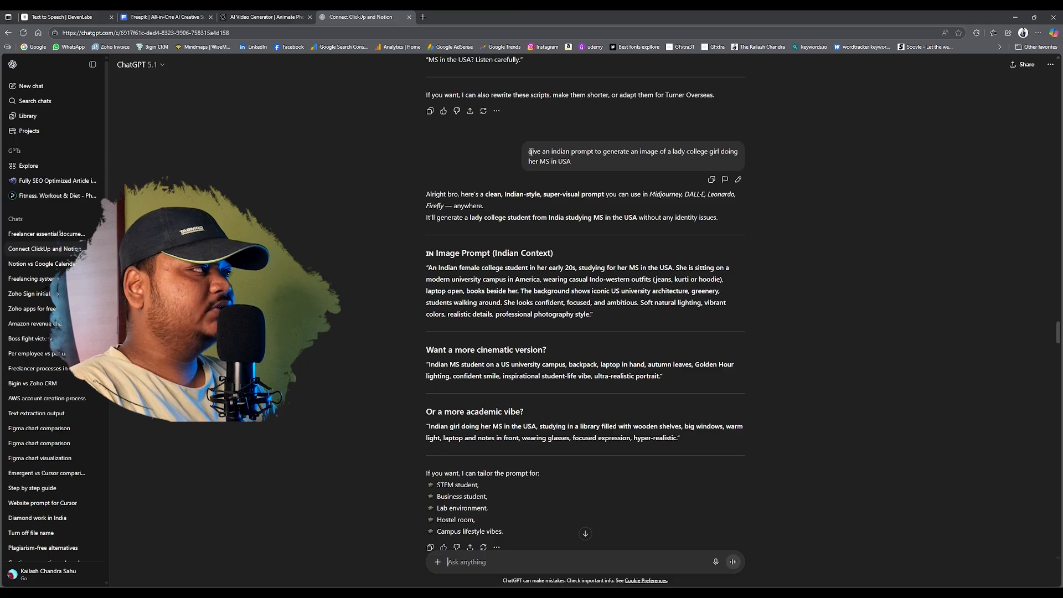
left_click(93, 65)
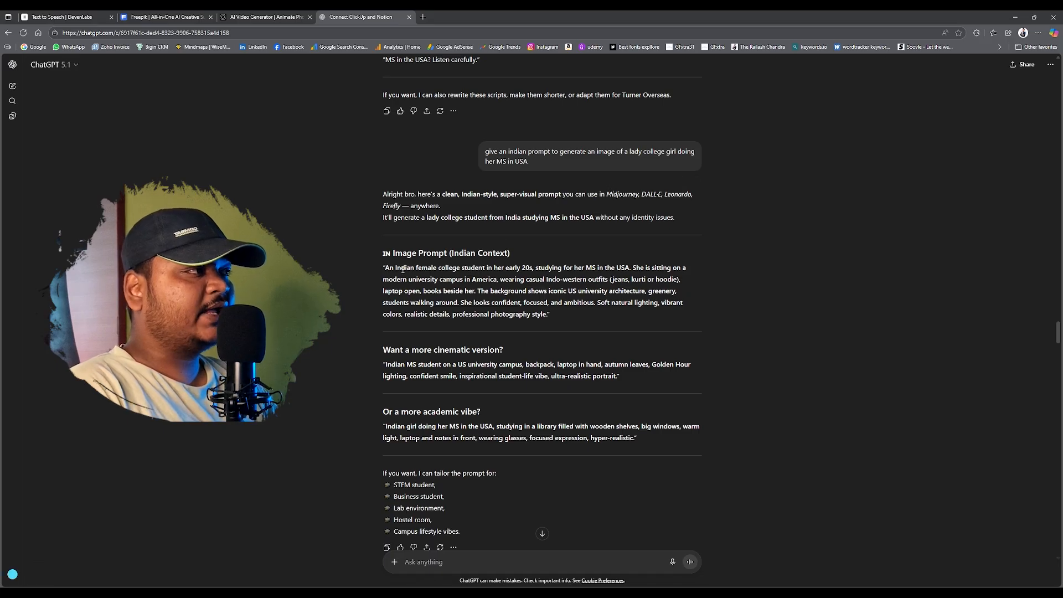
left_click_drag(389, 272, 545, 318)
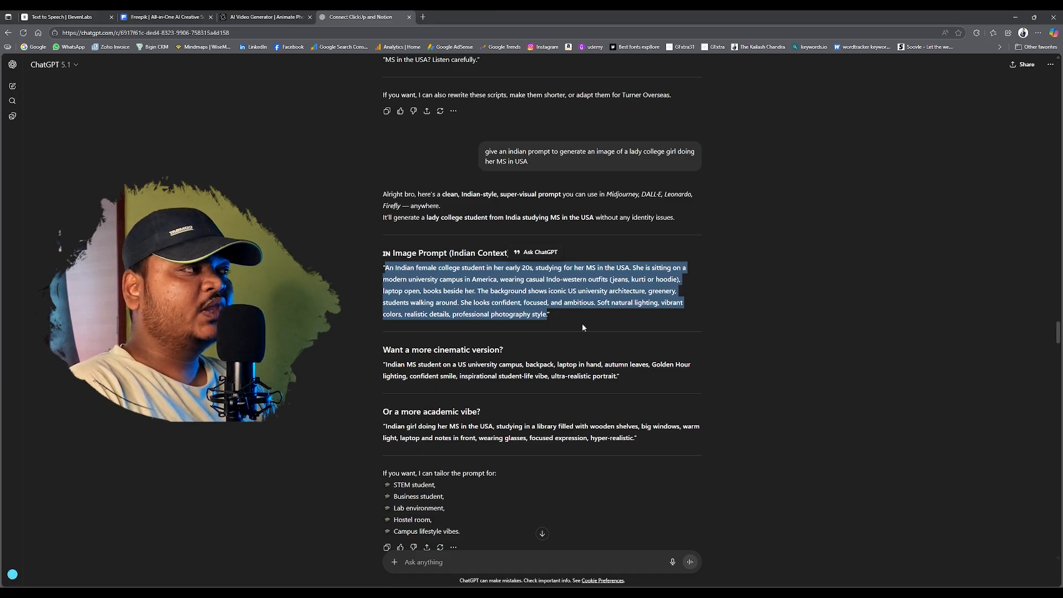
left_click(606, 318)
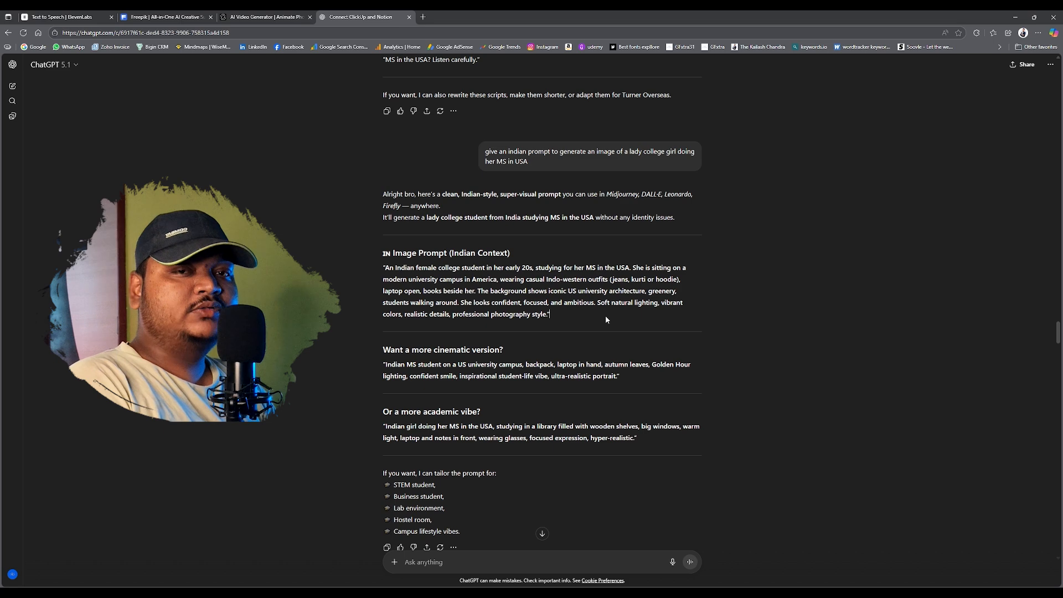
- Switch to Freepik's Image Generator, find the campus student images in the history and preview the third one with the grey hoodie
left_click(166, 16)
left_click(46, 188)
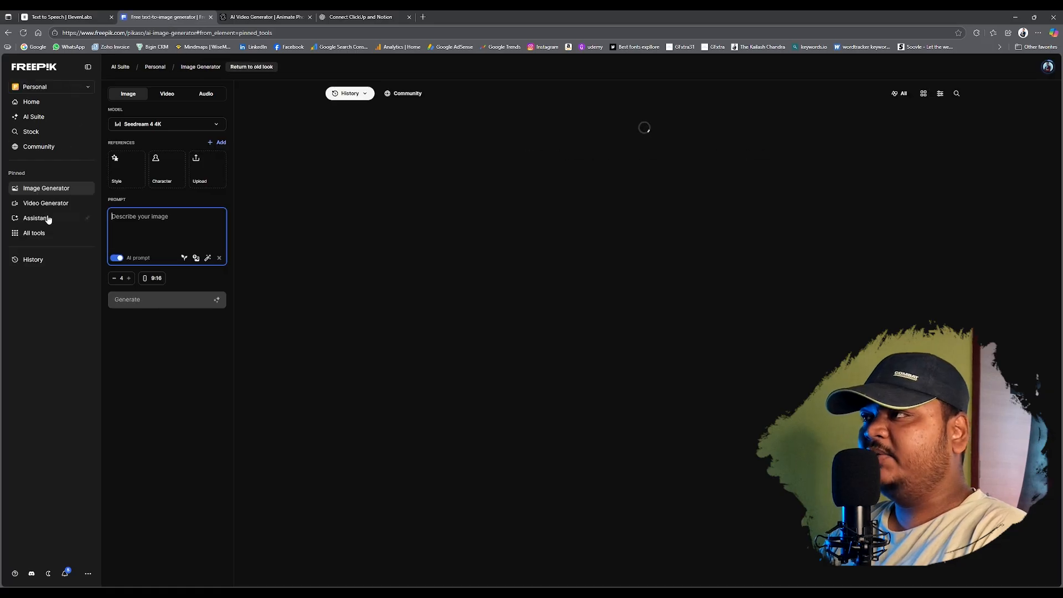
scroll(291, 239, "down", 10)
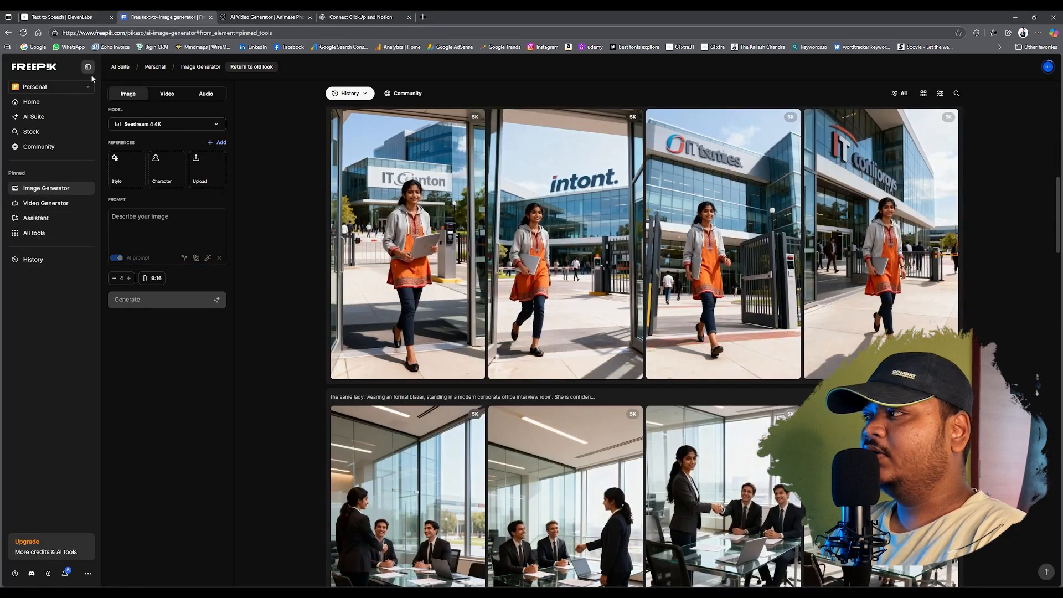
left_click(88, 67)
scroll(239, 250, "down", 20)
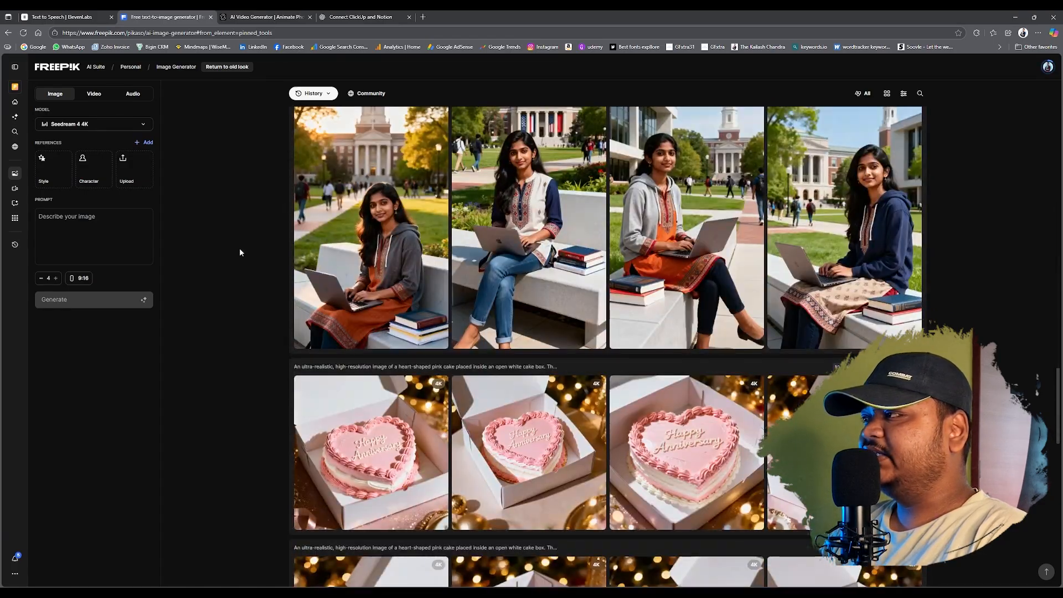
scroll(239, 249, "up", 3)
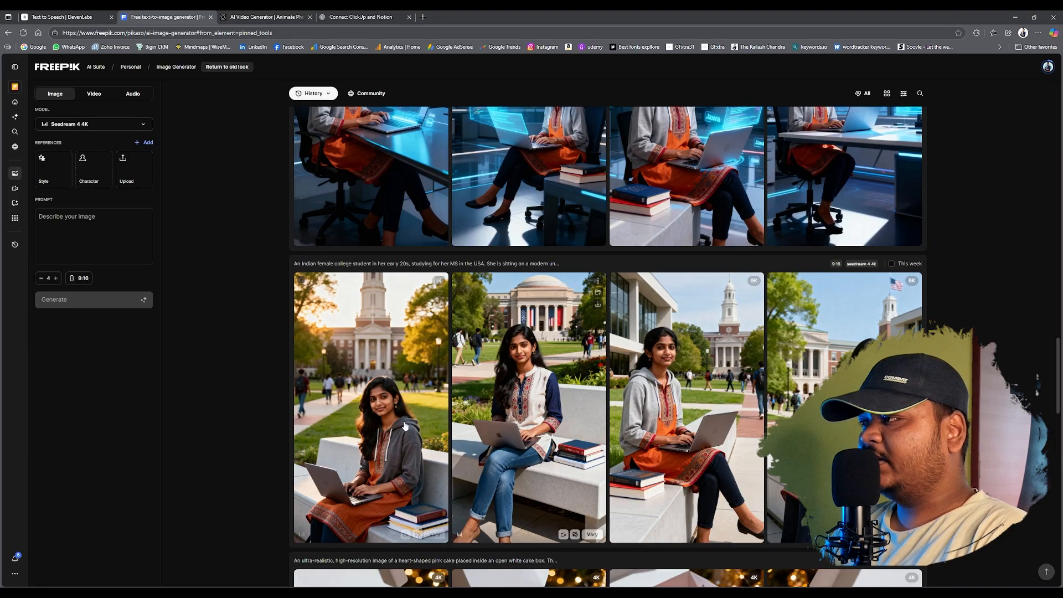
left_click(705, 380)
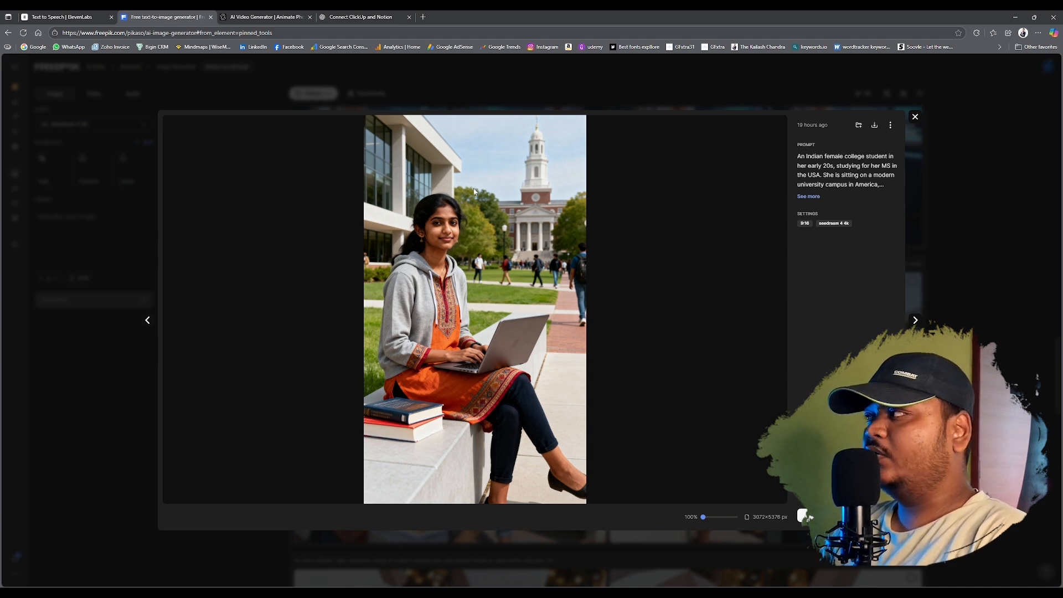
left_click(916, 117)
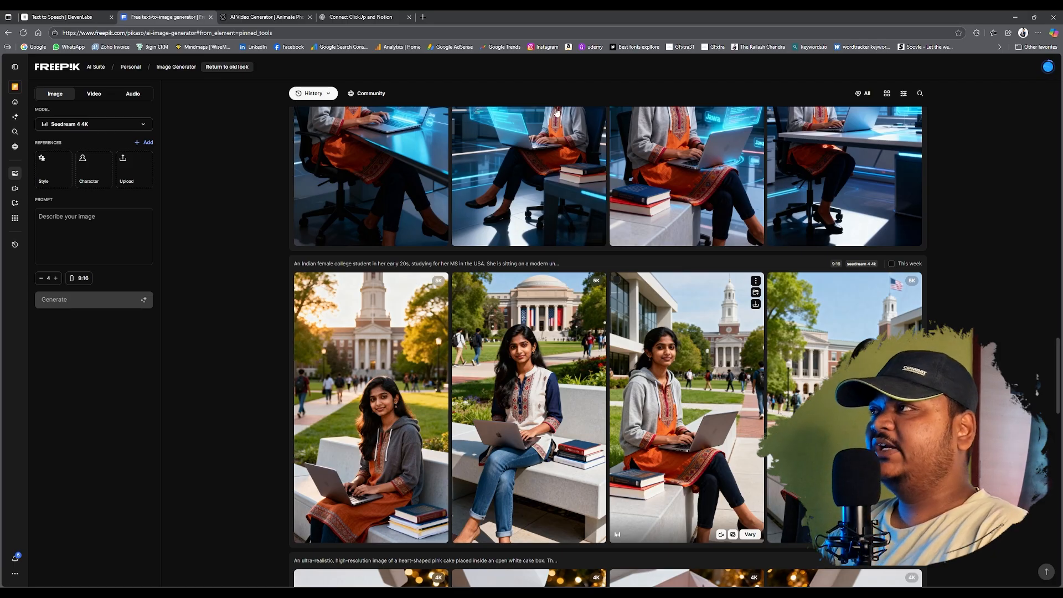
- Switch to the Kling AI video generator and find the video of the student with a laptop on campus
left_click(244, 17)
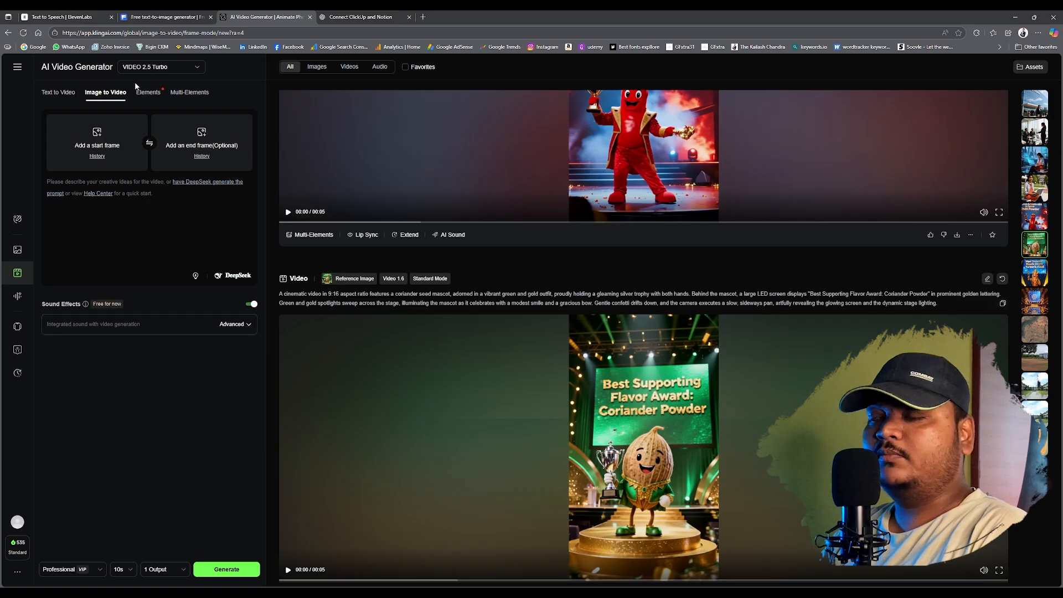
scroll(341, 170, "up", 4)
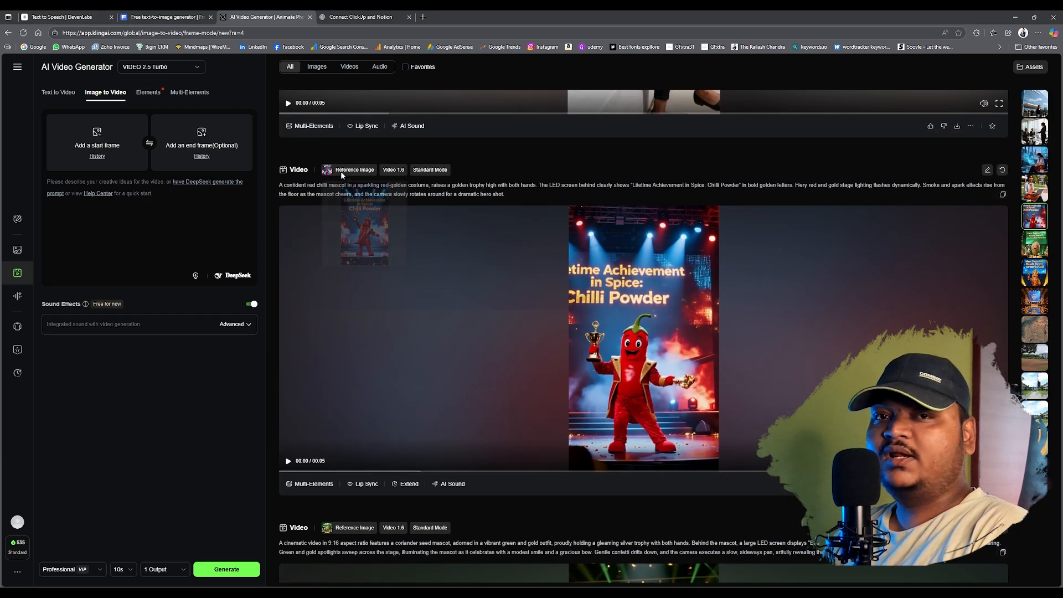
scroll(416, 205, "up", 1)
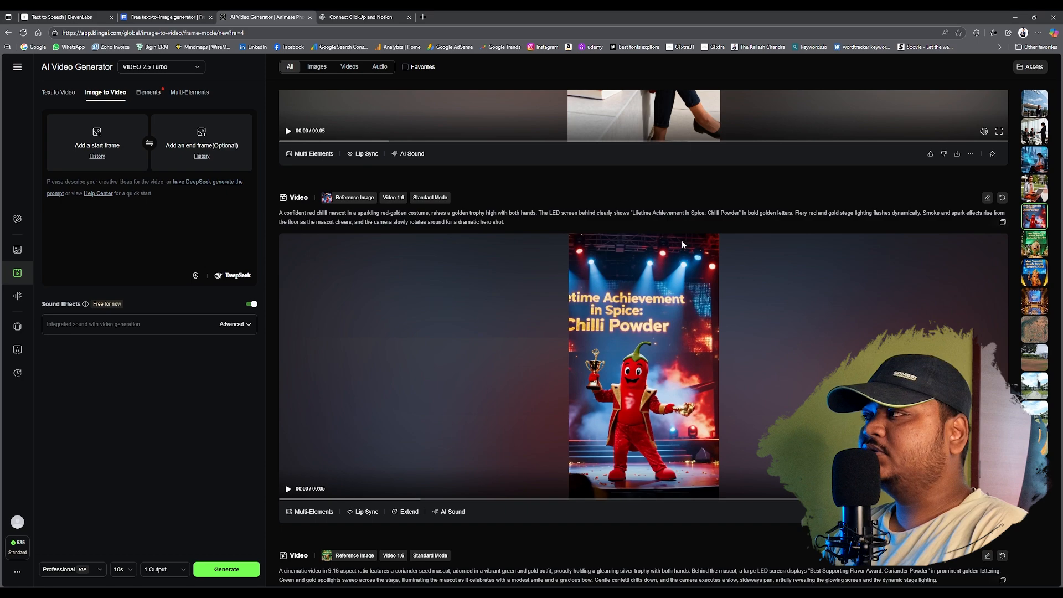
scroll(682, 241, "up", 5)
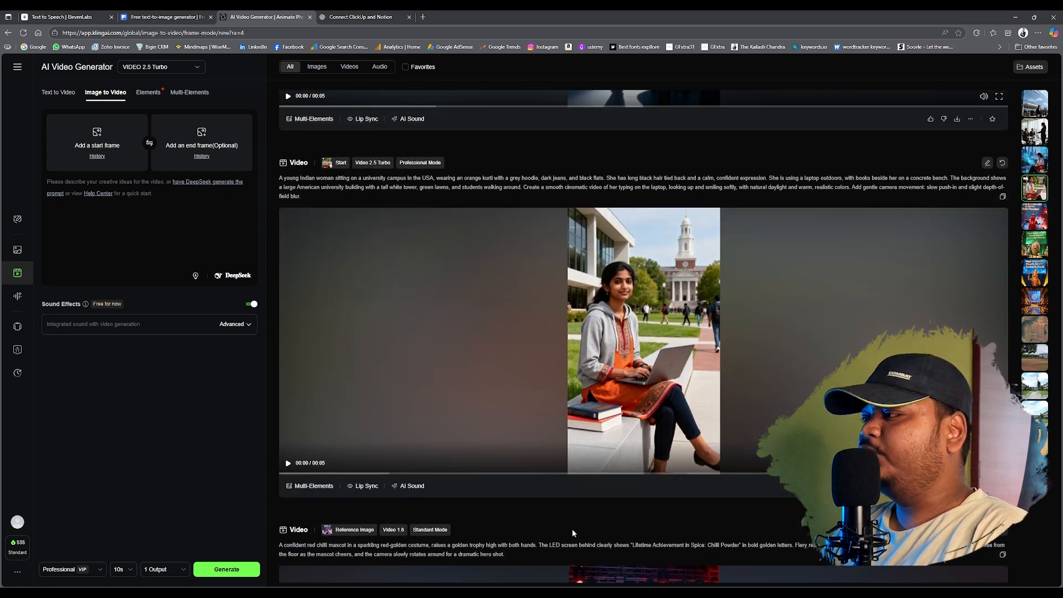
- Switch back to ChatGPT and find the "Video Generation Prompt (Based on the Image)" written for the campus student picture
left_click(329, 14)
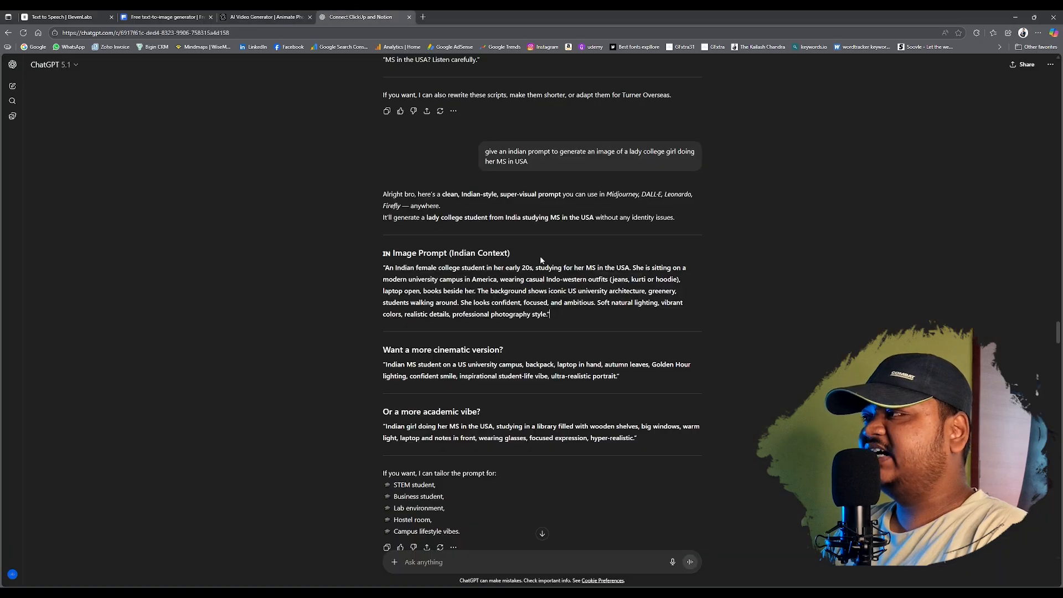
scroll(541, 279, "down", 3)
scroll(425, 204, "up", 2)
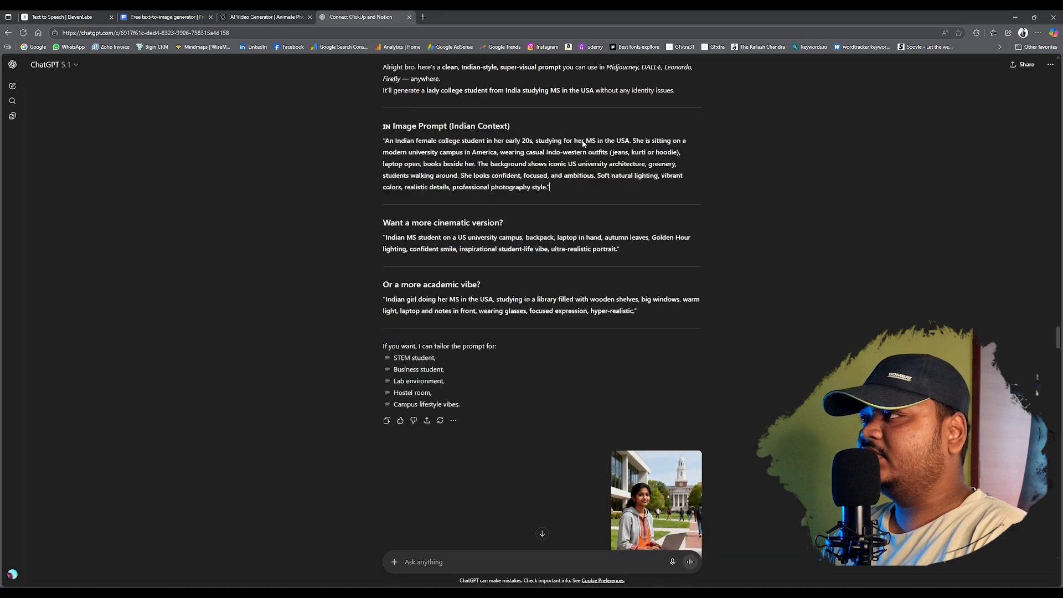
scroll(425, 203, "down", 5)
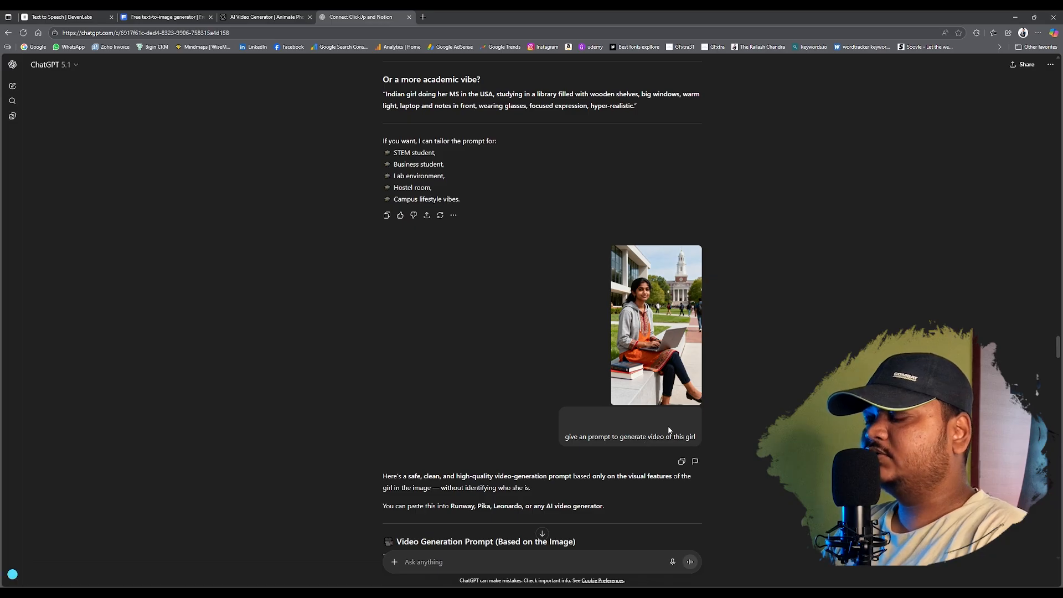
scroll(668, 425, "down", 4)
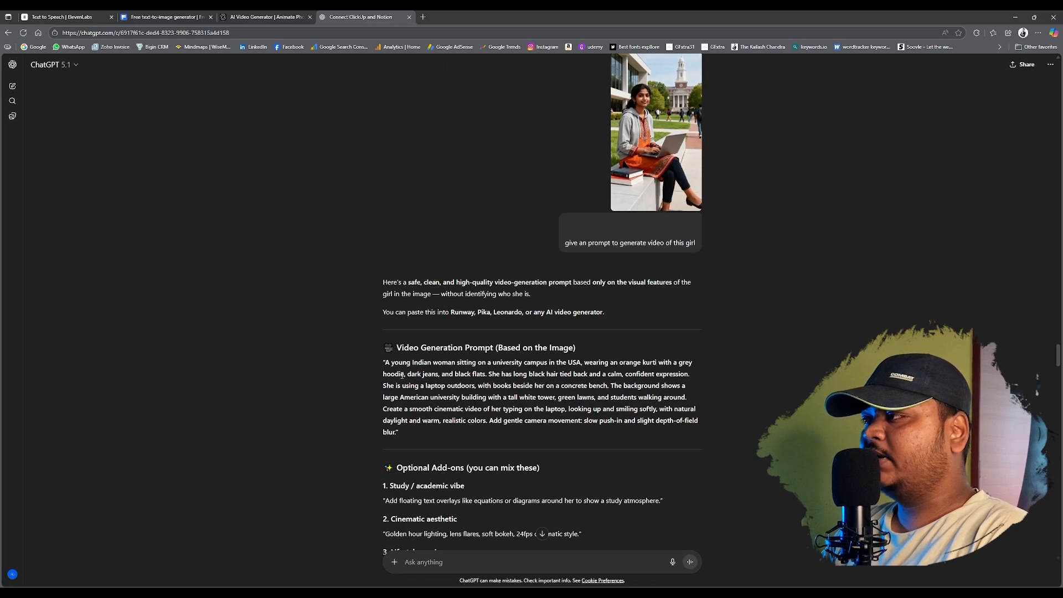
- Highlight the full "Video Generation Prompt (Based on the Image)" text for the campus student, including its heading, and review it
left_click_drag(386, 362, 399, 427)
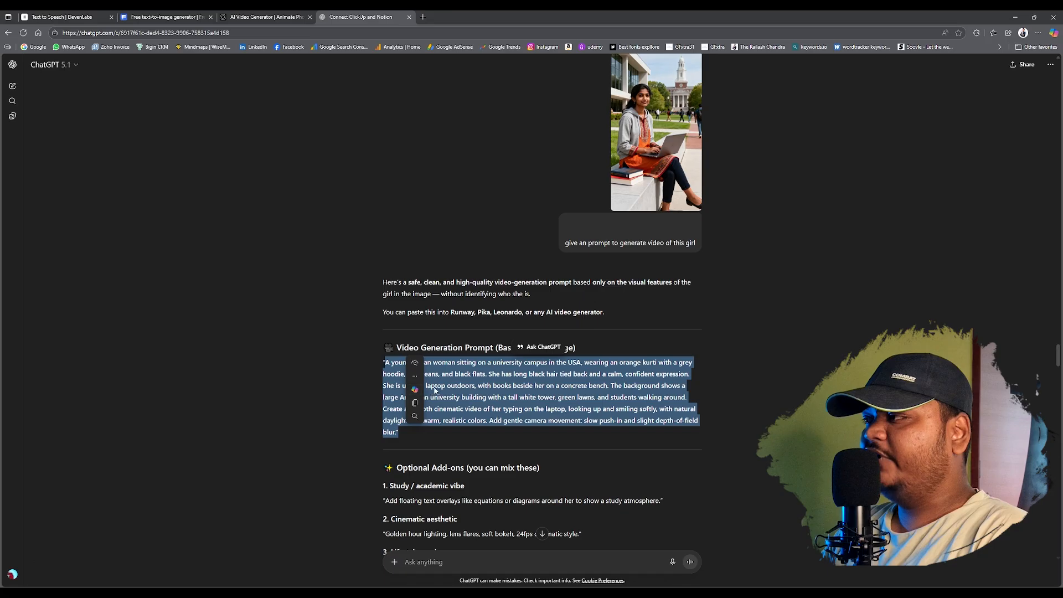
left_click(413, 344)
left_click_drag(402, 344, 492, 363)
left_click(472, 361)
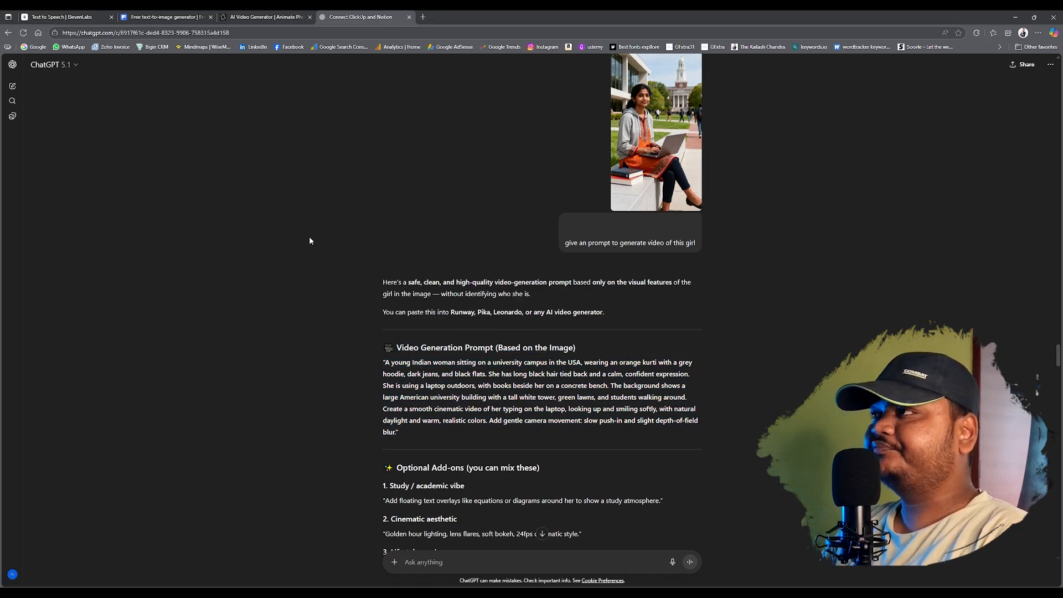
- Switch to the Kling AI video generator and examine the start frame and prompt fields of Image to Video
left_click(260, 15)
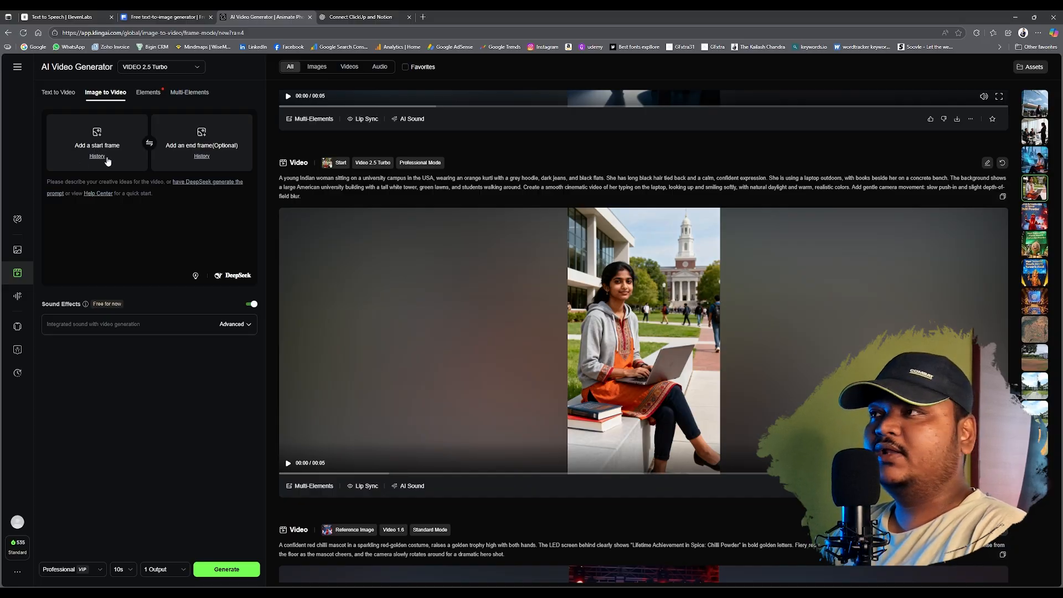
left_click(17, 67)
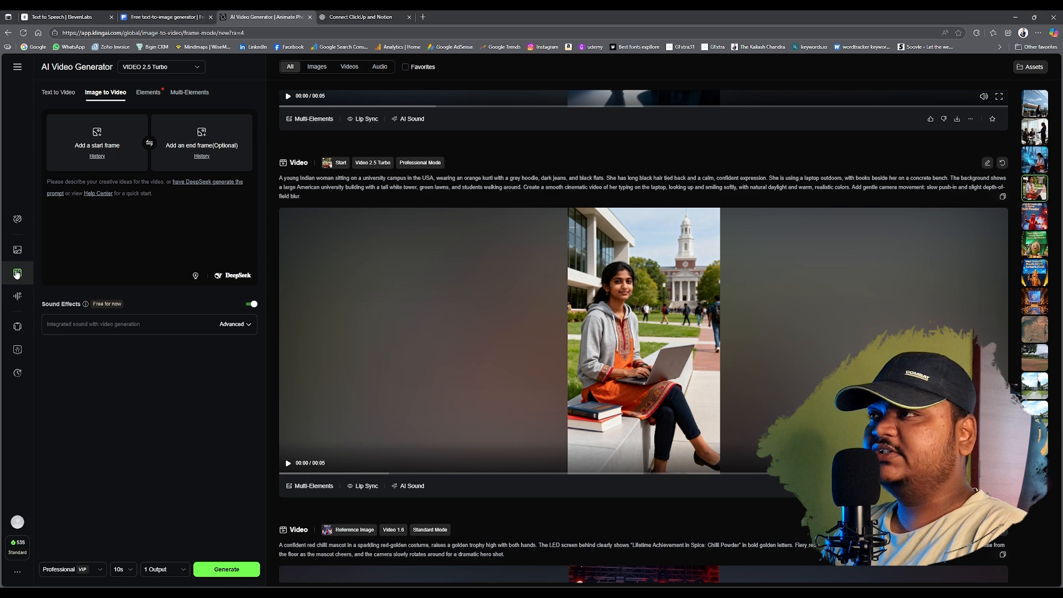
left_click(99, 133)
left_click(970, 118)
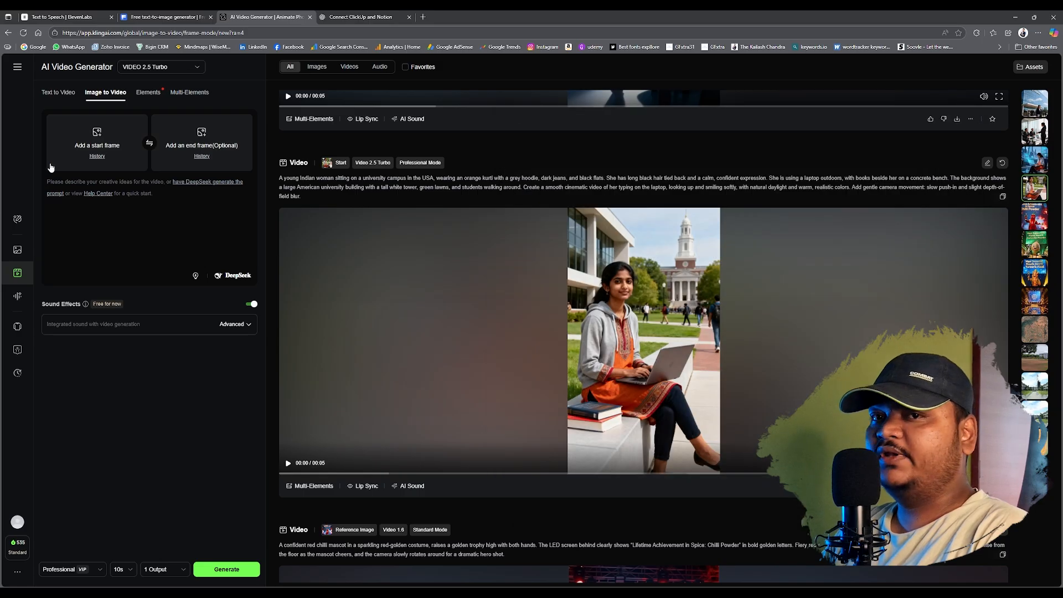
left_click(95, 194)
left_click(409, 17)
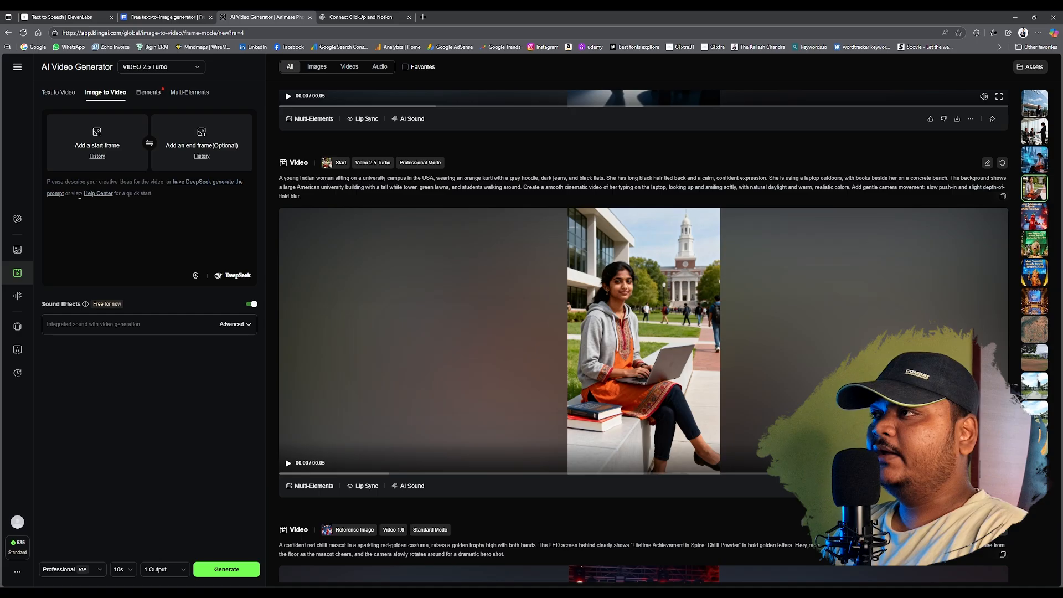
right_click(56, 182)
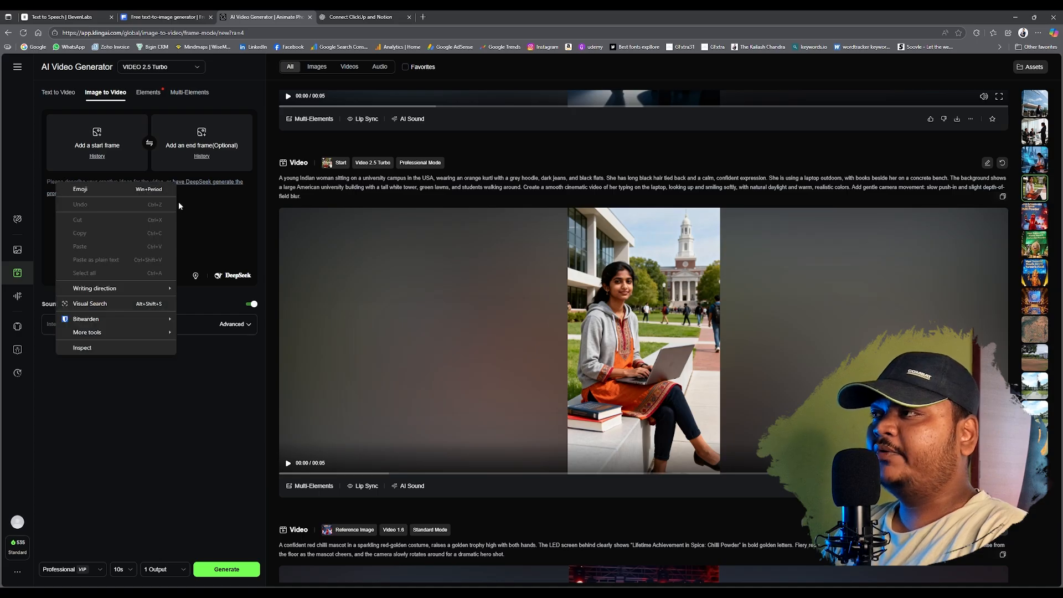
left_click(136, 193)
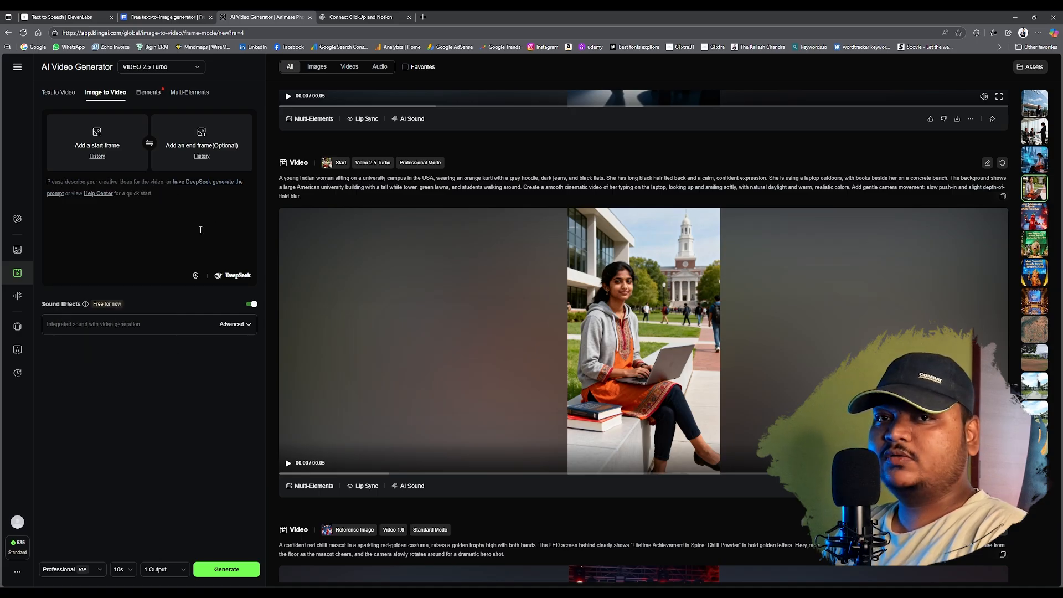
- Expand the advanced sound effects options and set the video duration to 5s, keeping Professional mode
left_click(247, 327)
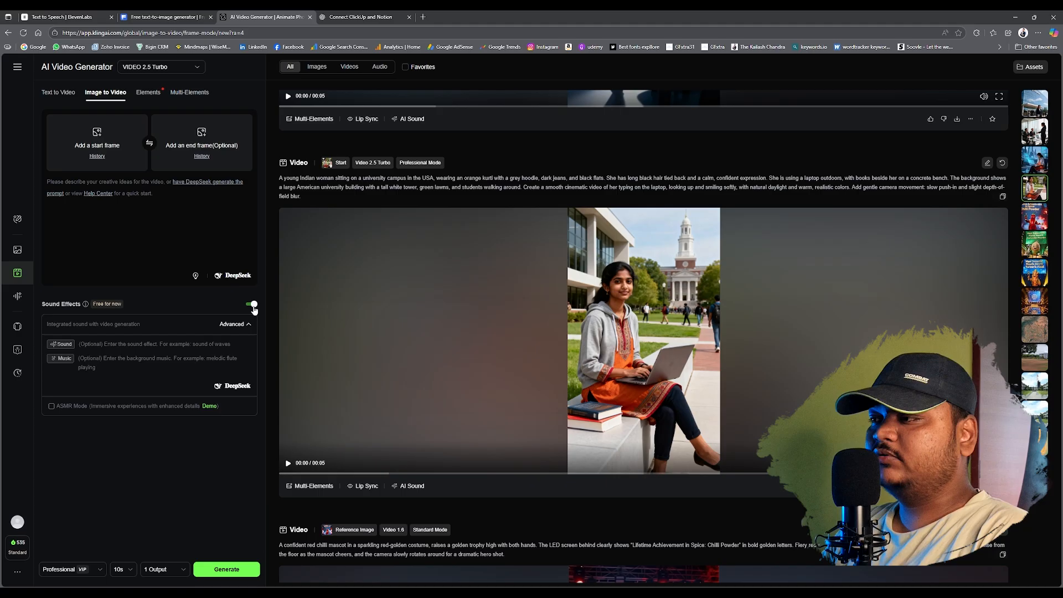
left_click(122, 569)
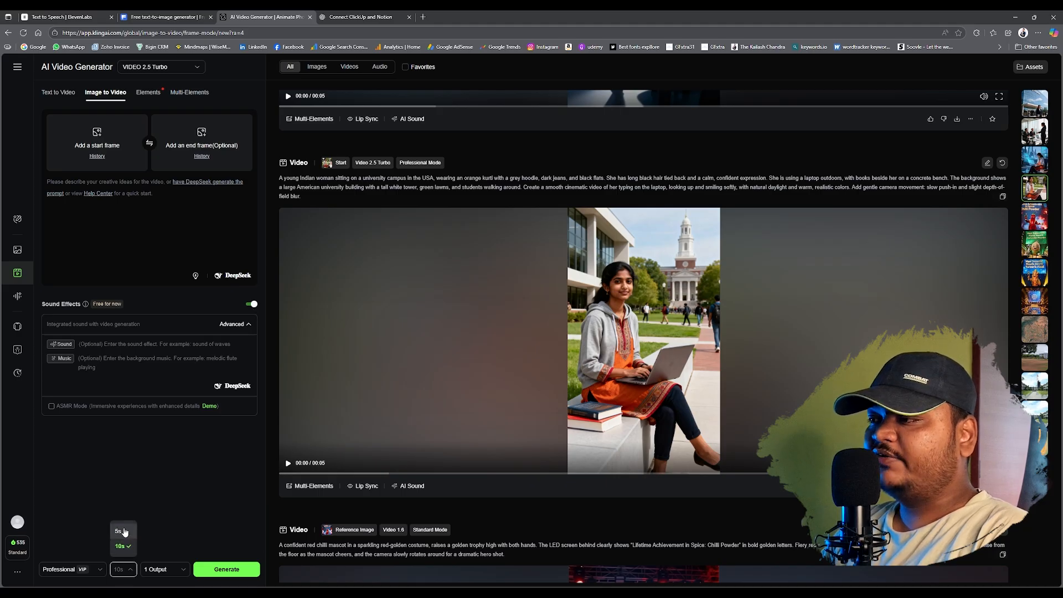
left_click(77, 569)
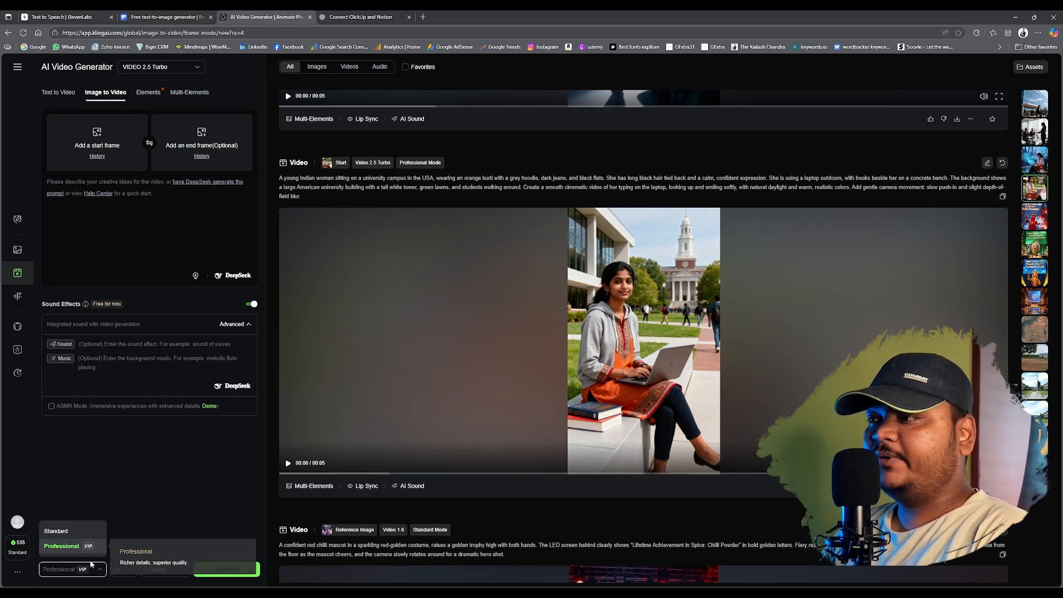
left_click(156, 571)
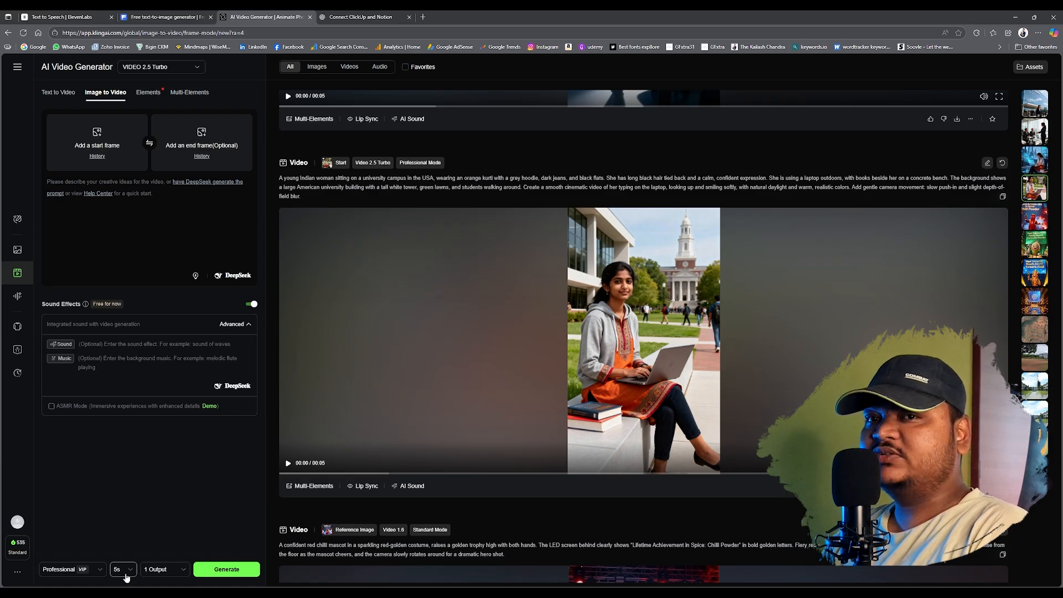
left_click(71, 574)
left_click(71, 574)
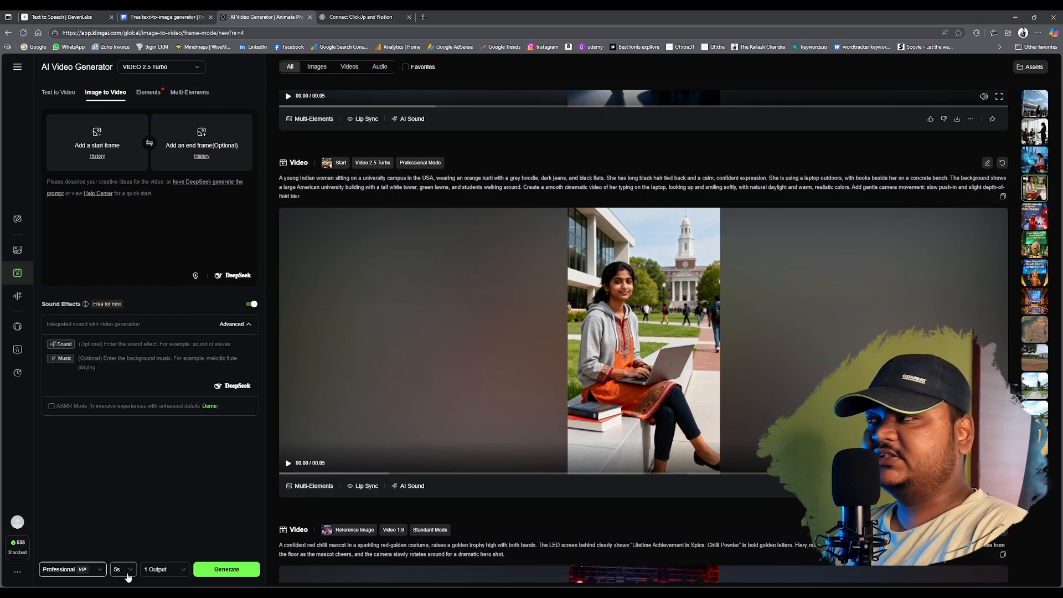
- Play the generated video of the student typing on her laptop on campus, and pause it partway through
left_click(346, 424)
scroll(554, 427, "up", 1)
left_click(657, 498)
left_click(314, 469)
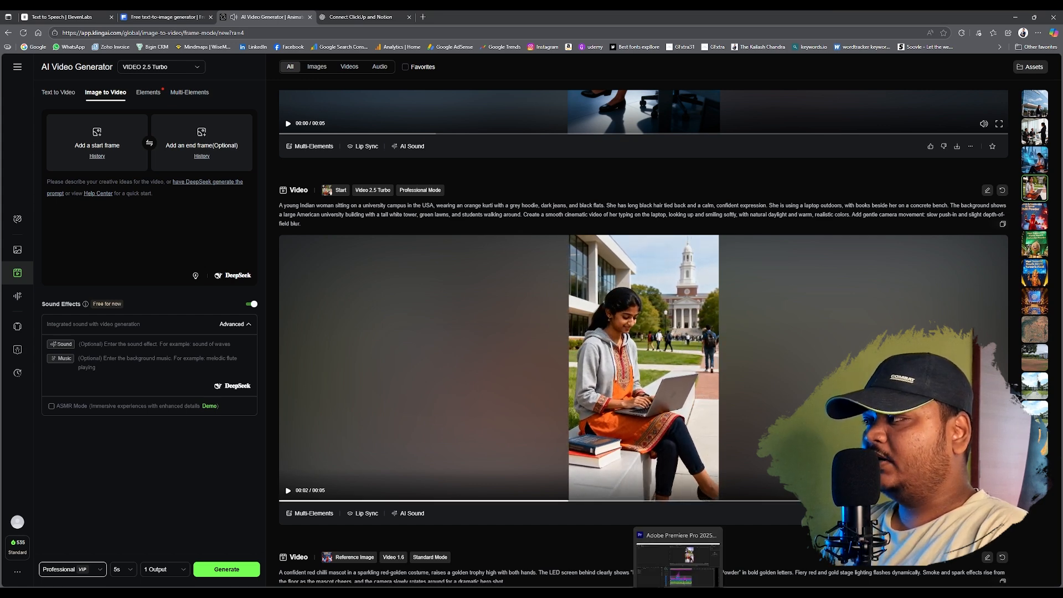
- Switch to Adobe Premiere Pro and play Sequence 01 from its start through the campus clip into the futuristic office clip
left_click(679, 551)
scroll(454, 449, "up", 8)
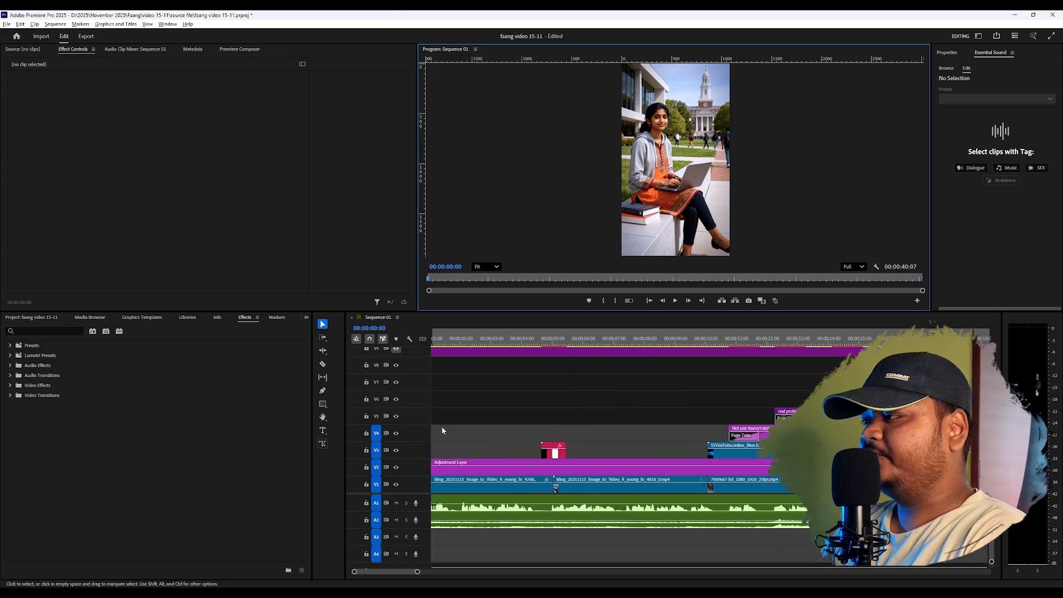
key("Home")
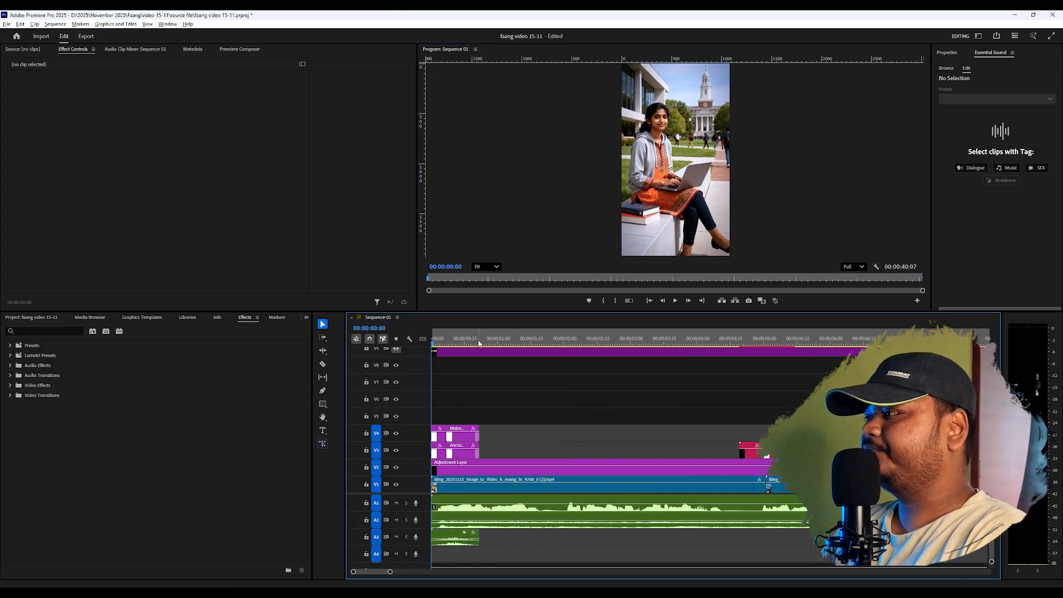
scroll(478, 347, "up", 3)
key("space")
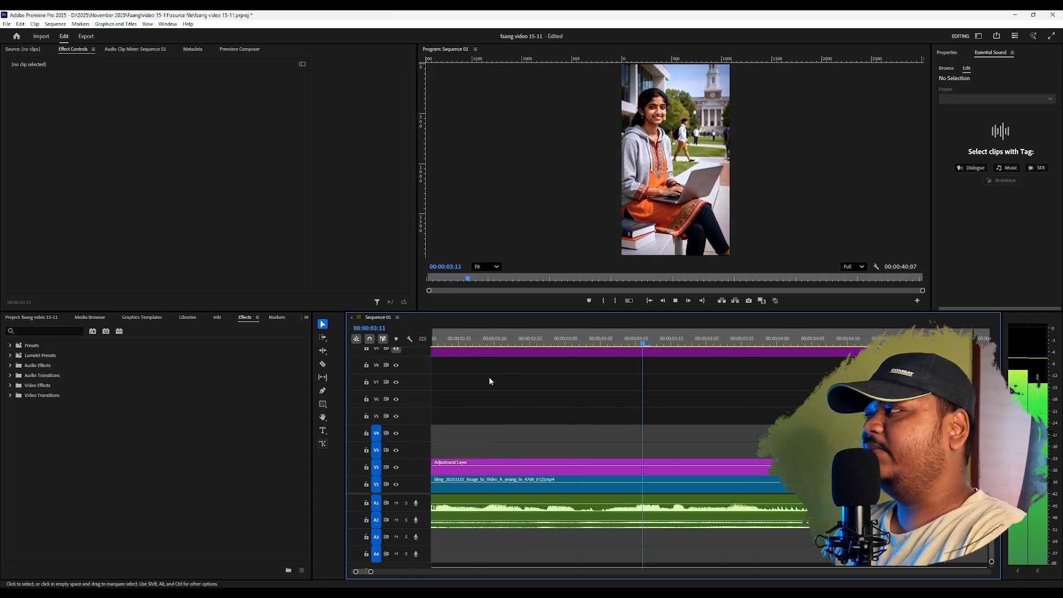
key("minus")
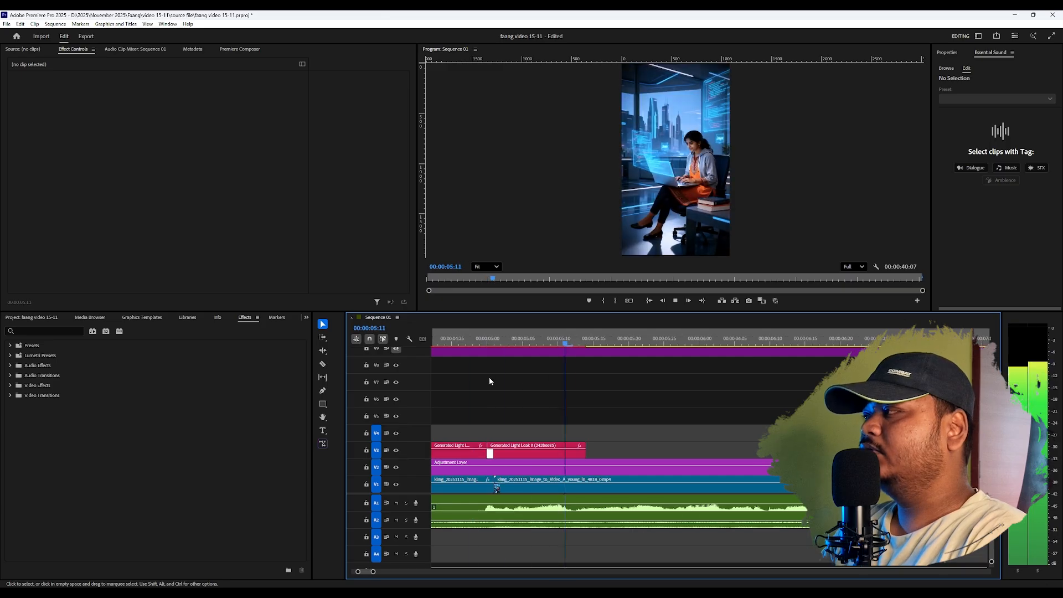
key("space")
left_click_drag(484, 344, 515, 343)
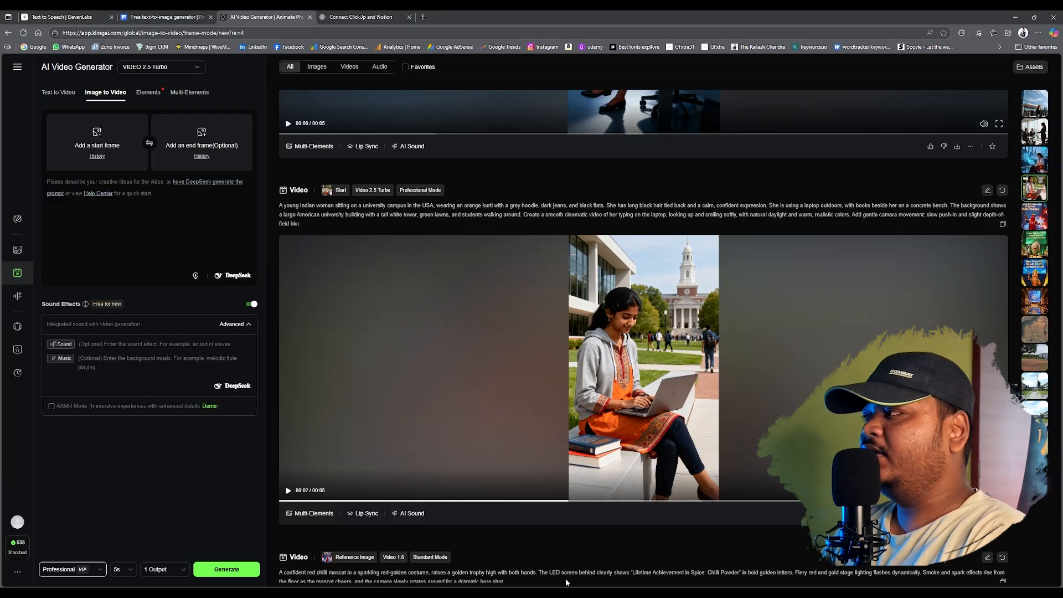
- Switch to ChatGPT and find the "IMAGE GENERATION PROMPT" for the coding job security line, highlighting the request and the prompt text
key("ctrl+Tab")
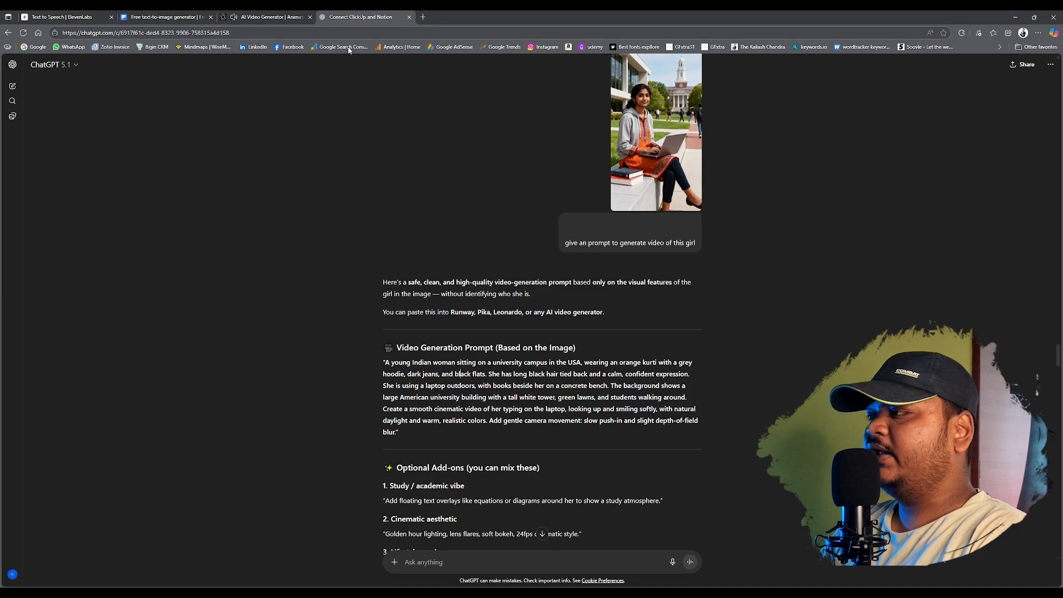
key("ctrl+shift+Tab")
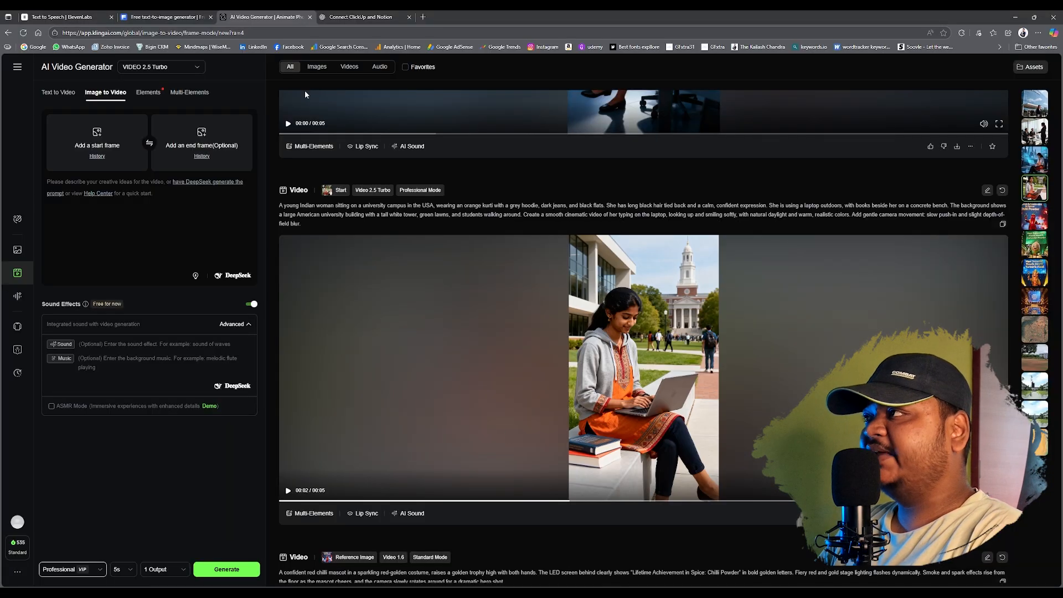
left_click(344, 17)
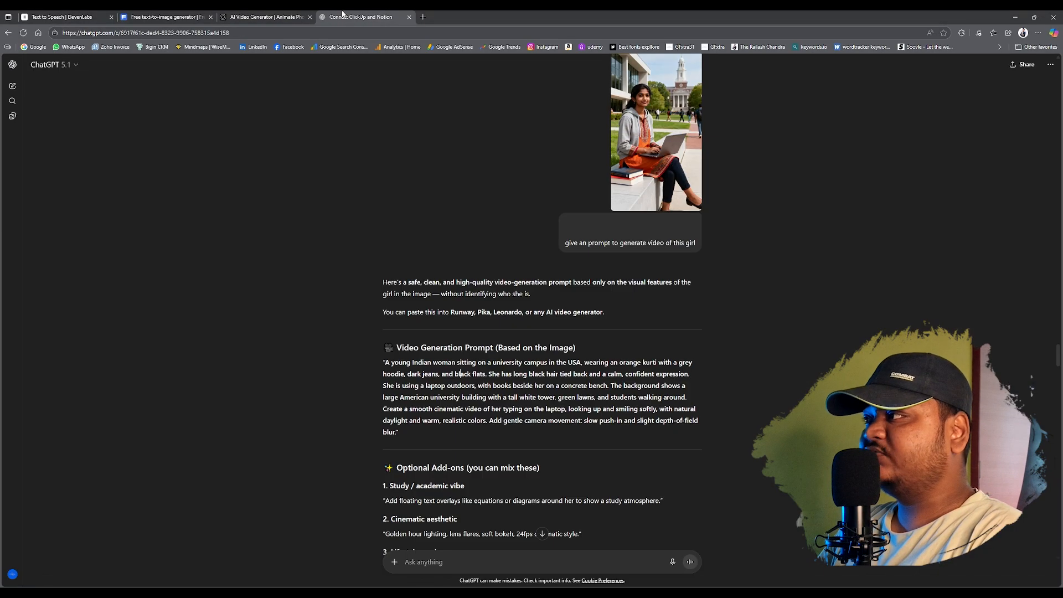
scroll(427, 389, "down", 8)
scroll(426, 389, "down", 3)
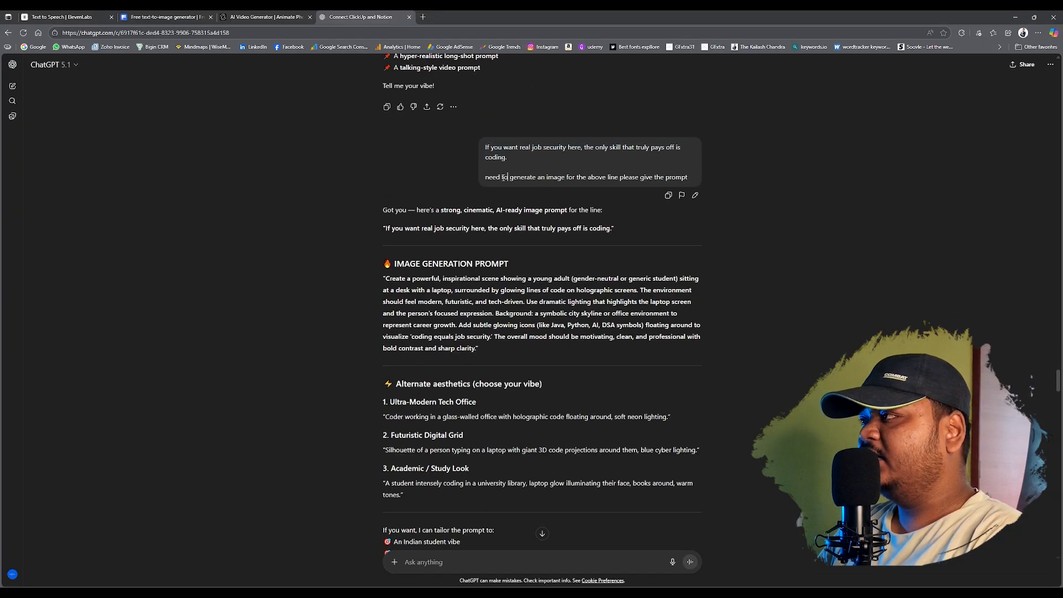
left_click_drag(484, 177, 689, 178)
left_click(397, 278)
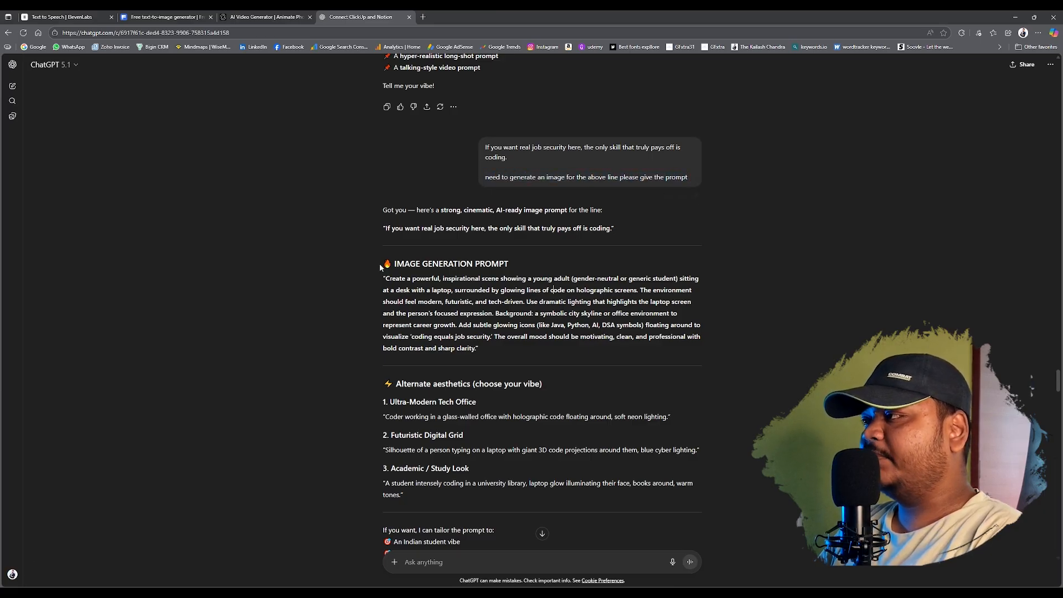
left_click_drag(397, 278, 475, 347)
scroll(512, 372, "down", 6)
scroll(499, 354, "up", 3)
scroll(482, 327, "up", 2)
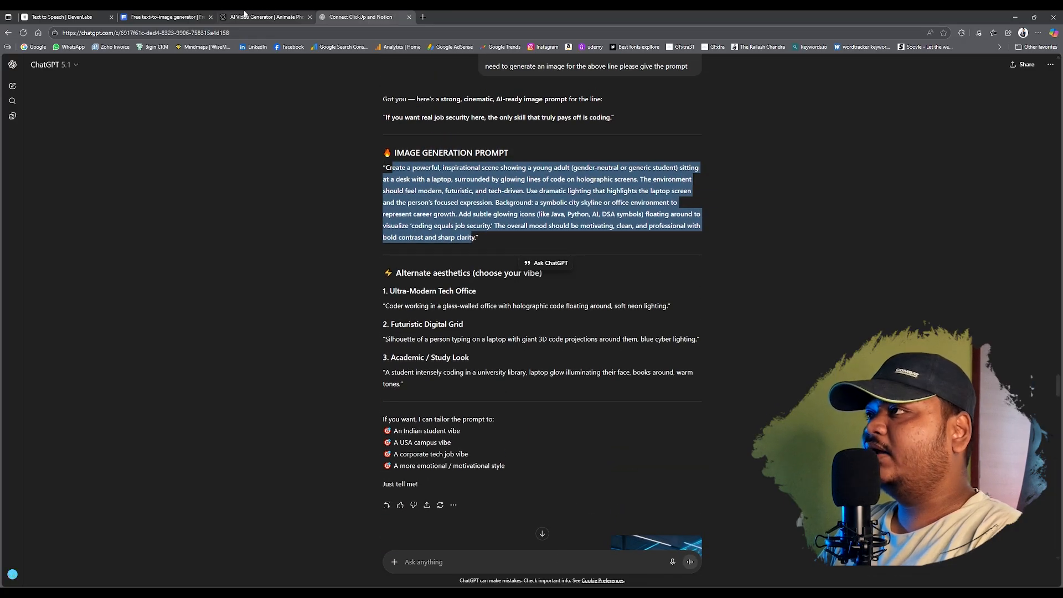
- Switch to Freepik's Image Generator and review the list of available image models, leaving Seedream 4 4K selected
left_click(190, 16)
scroll(241, 221, "up", 3)
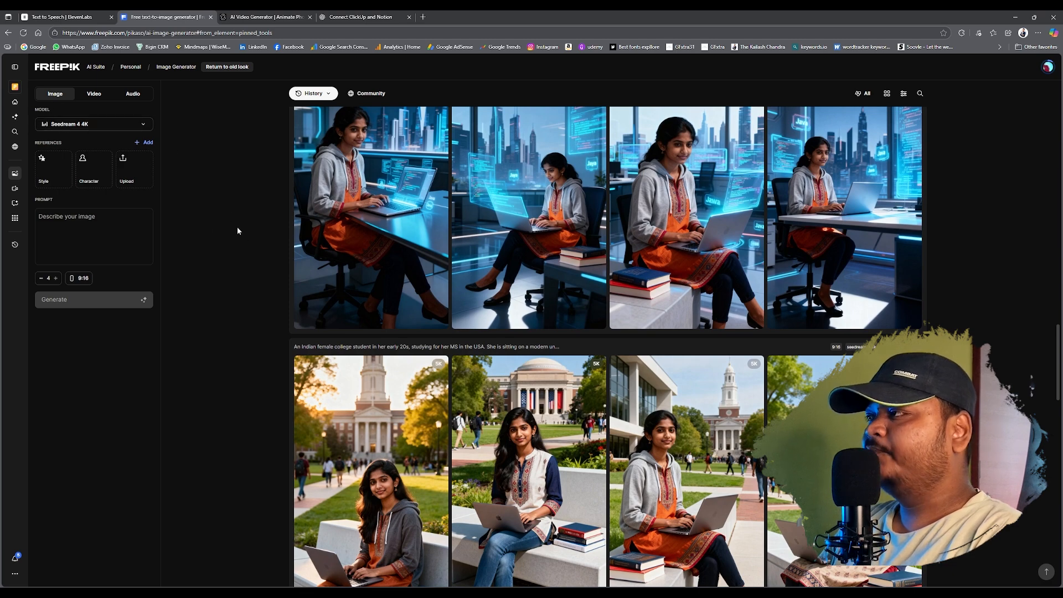
left_click(88, 130)
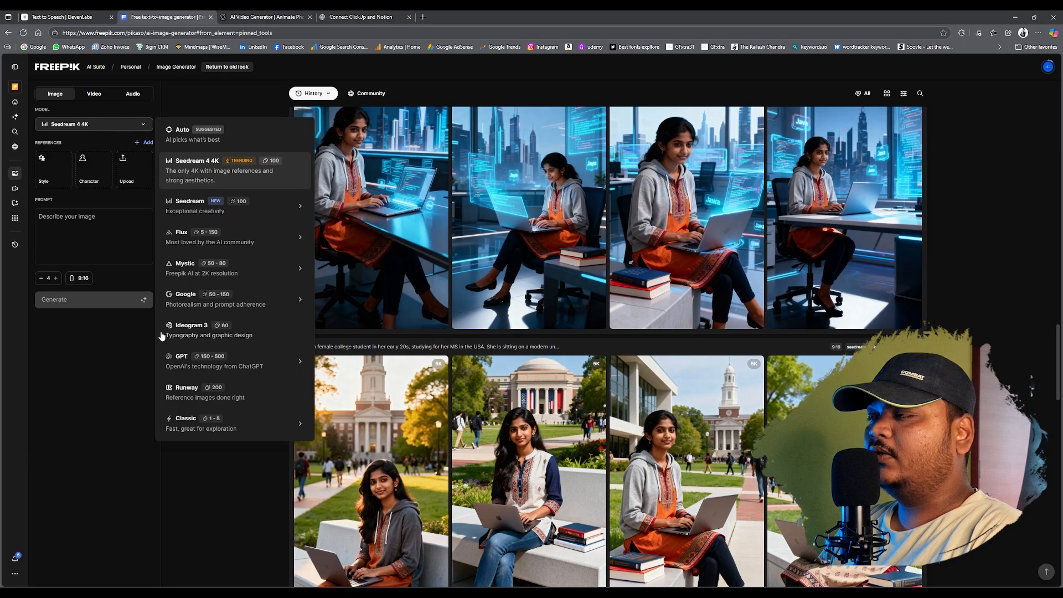
left_click(110, 391)
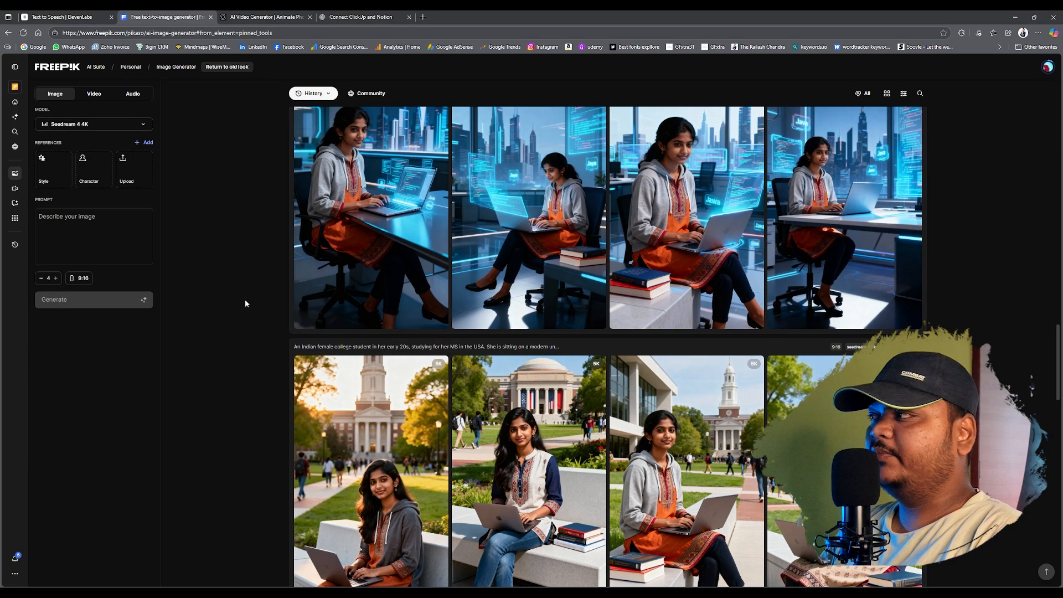
- Preview and compare the four generated images of the student coding in a futuristic office, ending on the third one
scroll(214, 290, "up", 1)
scroll(214, 290, "up", 2)
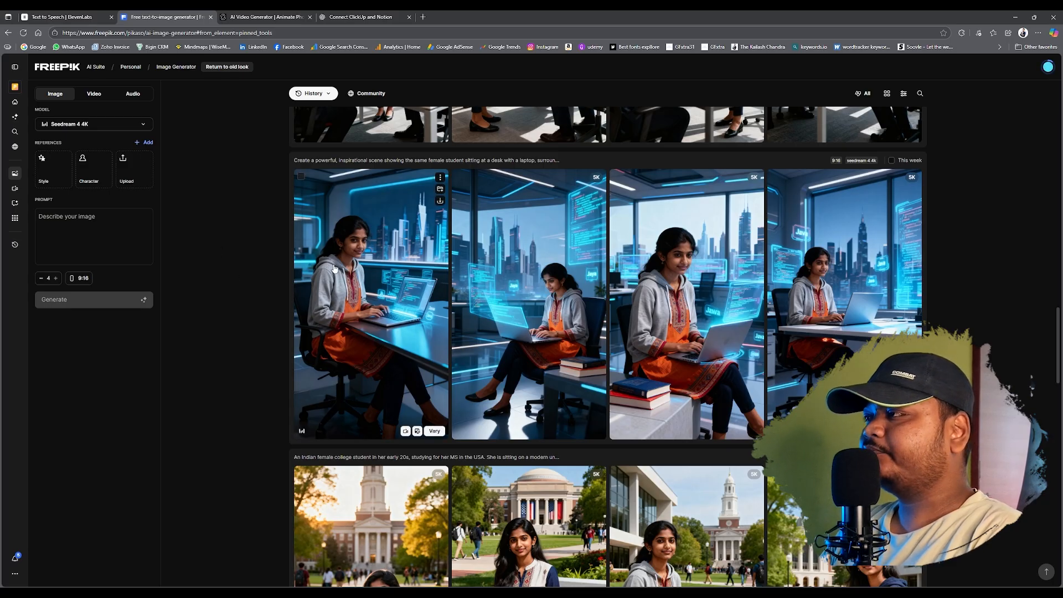
left_click(366, 287)
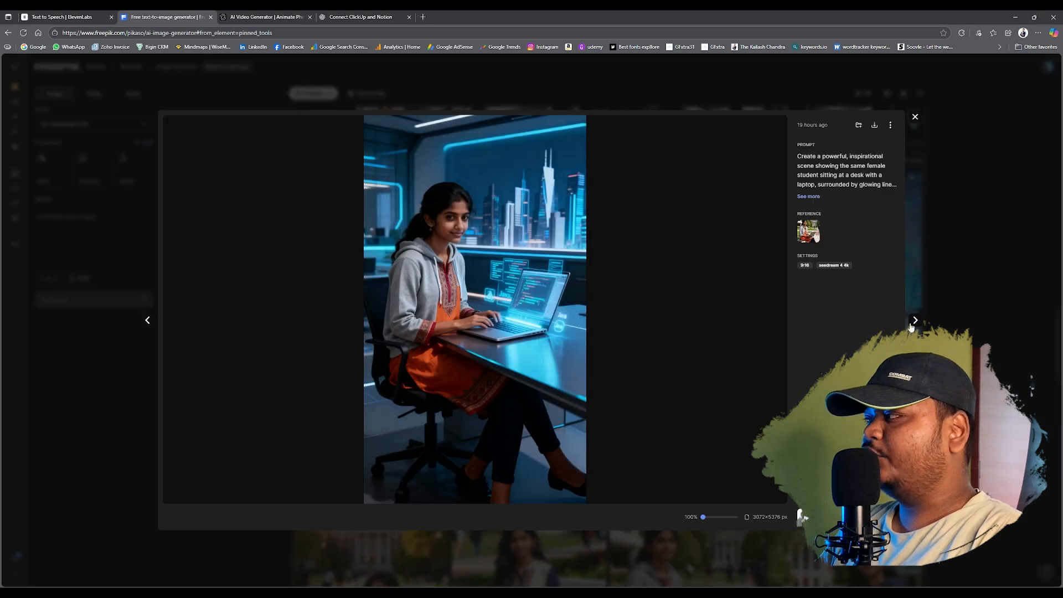
left_click(914, 321)
left_click(915, 321)
left_click(915, 321)
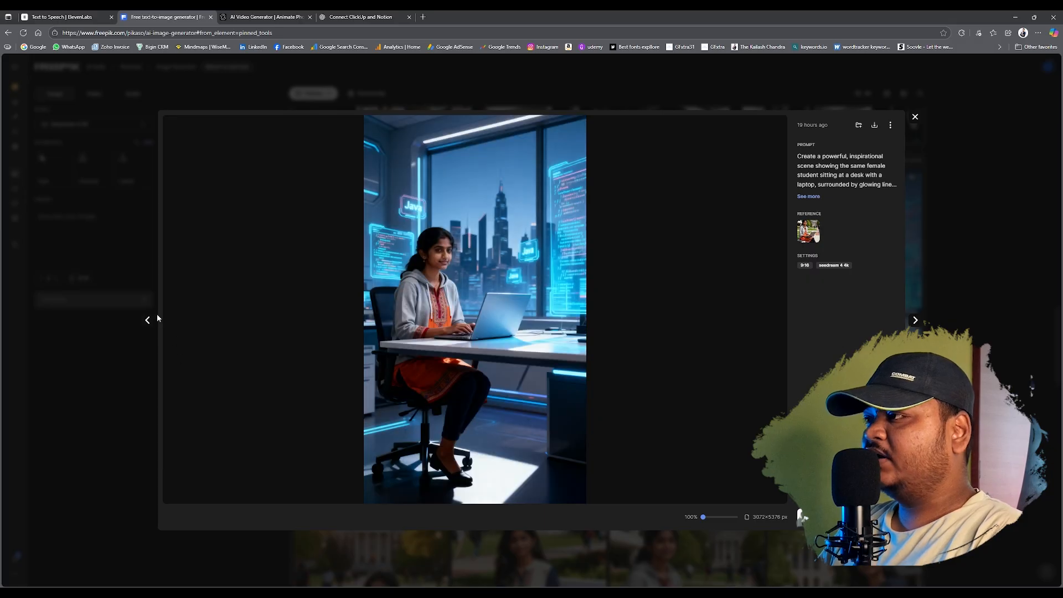
left_click(148, 321)
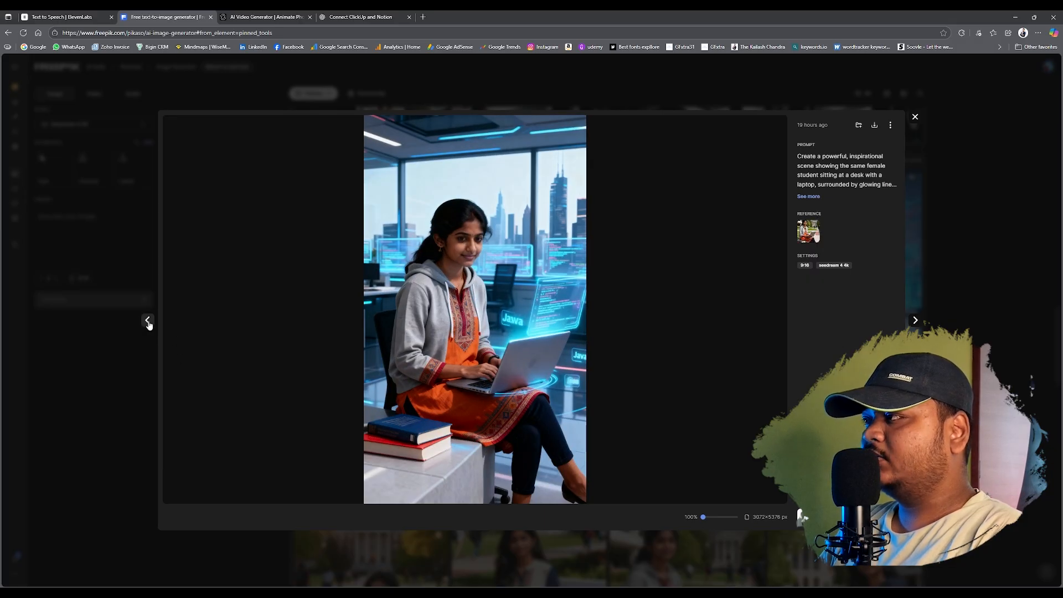
left_click(148, 321)
left_click(148, 321)
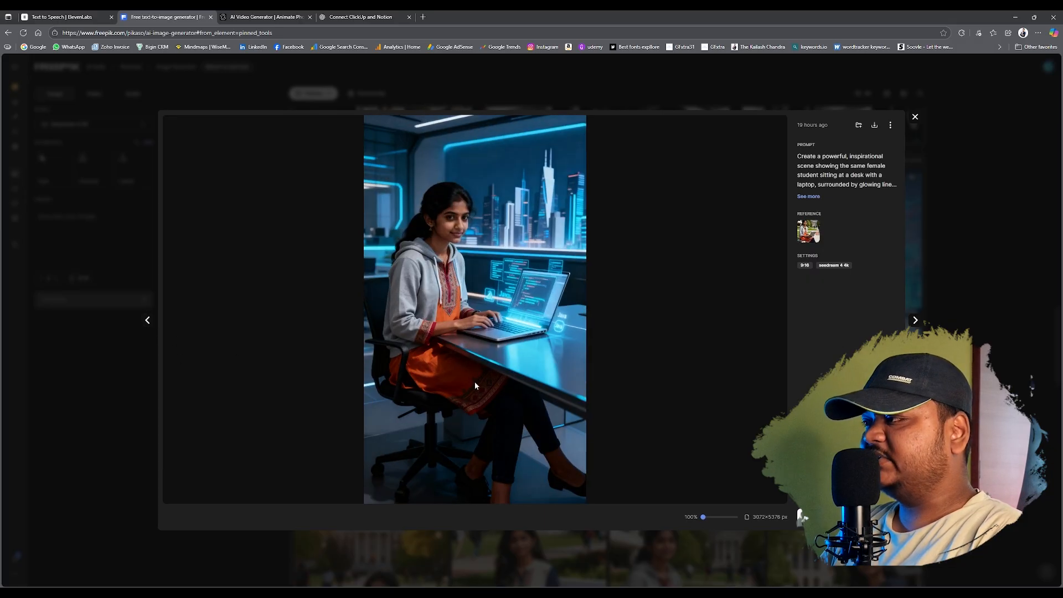
left_click(915, 319)
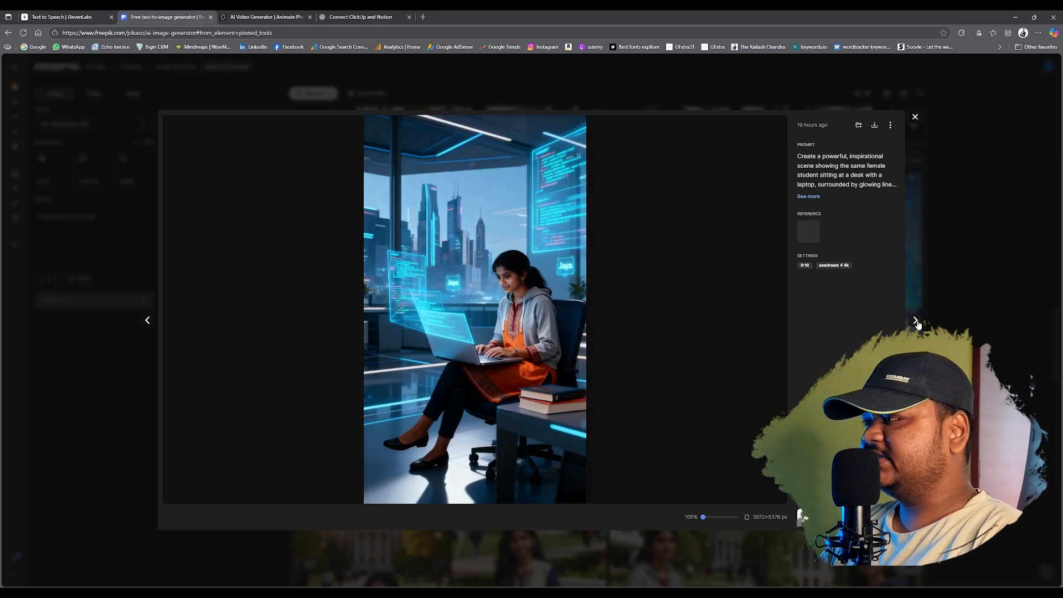
left_click(915, 321)
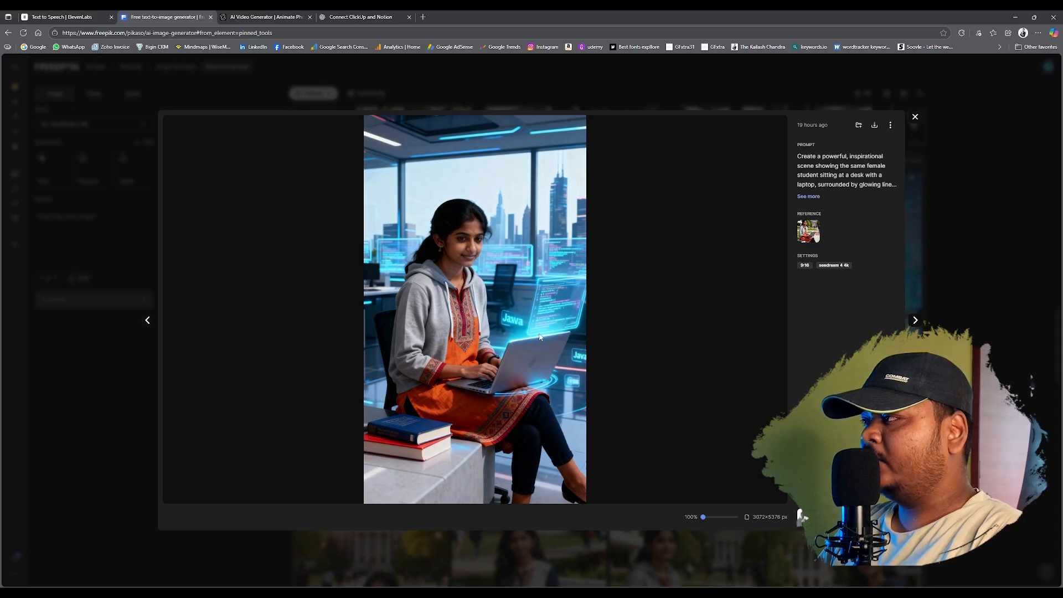
- Compare the fourth image of the student in the futuristic office, return to the second one and copy its full prompt
left_click(914, 322)
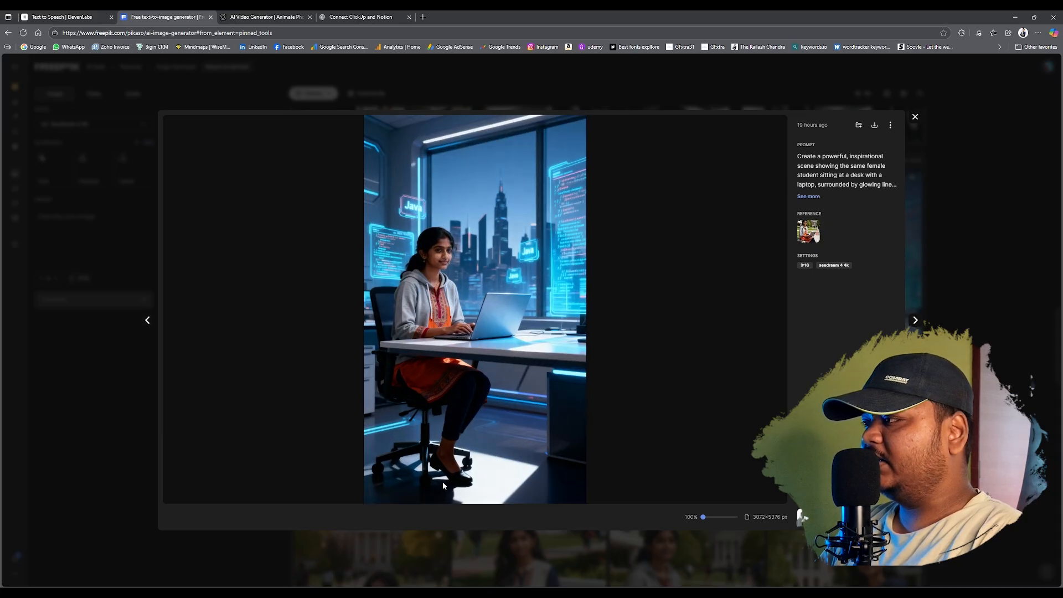
left_click(147, 320)
left_click(147, 320)
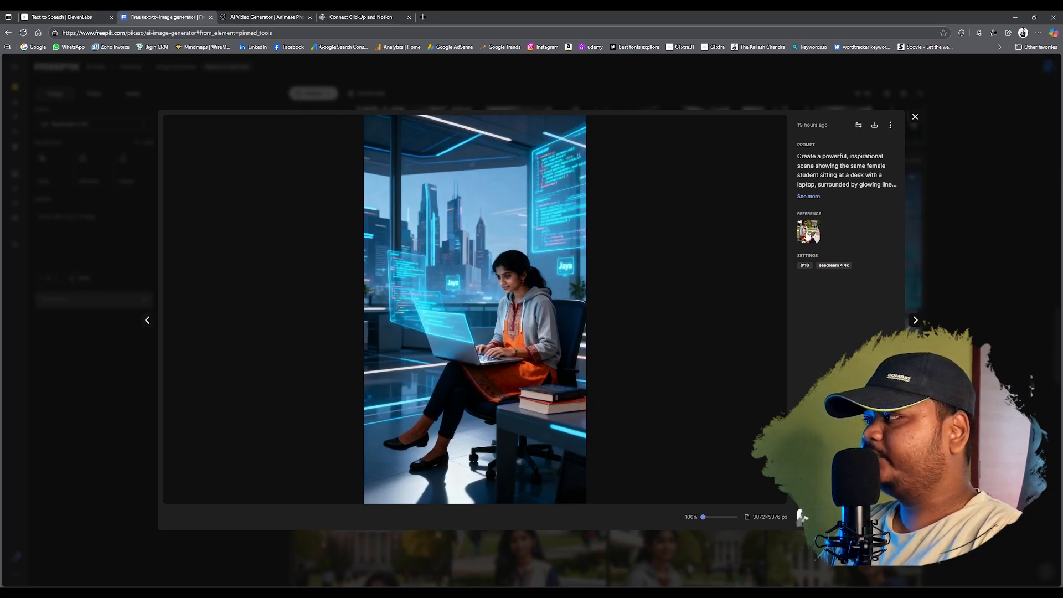
left_click(811, 197)
left_click_drag(801, 157, 863, 330)
key("ctrl+c")
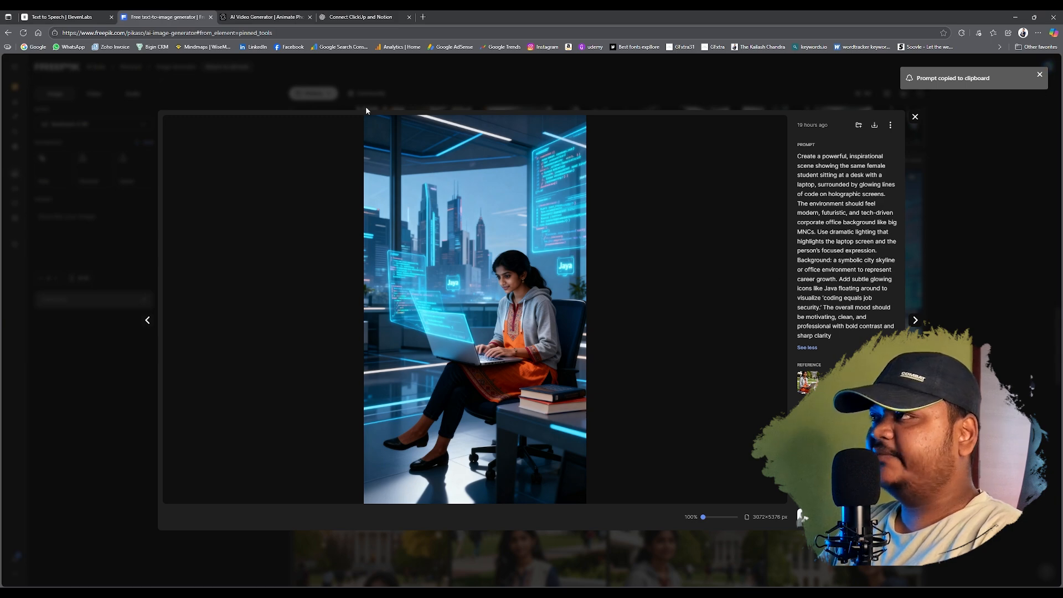
- Switch to Kling AI to view the futuristic office video, and scrub through its clip in the Premiere Pro sequence
left_click(254, 17)
scroll(409, 363, "down", 3)
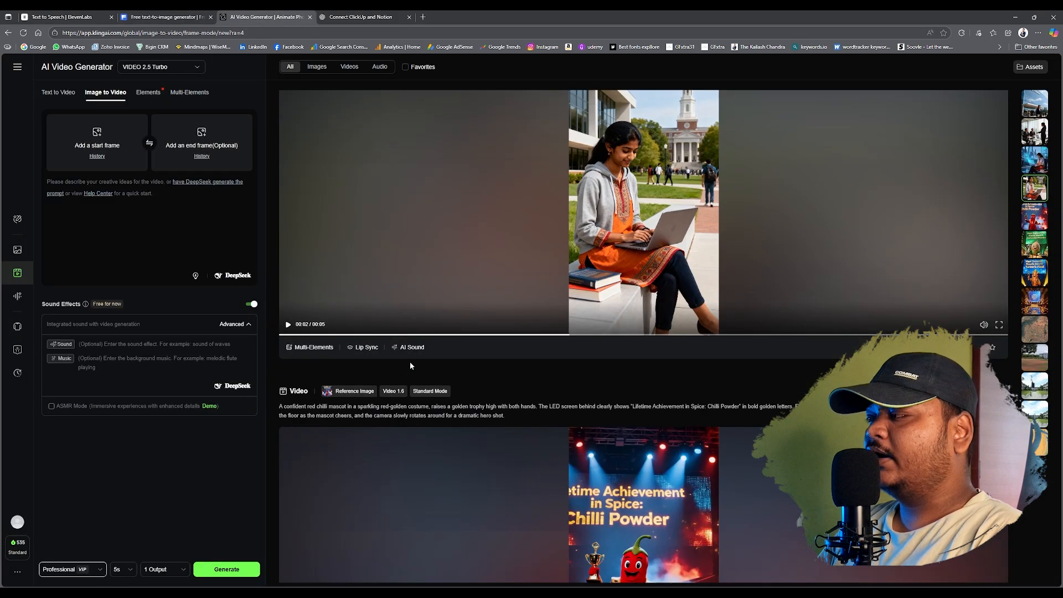
scroll(414, 360, "up", 8)
left_click(648, 398)
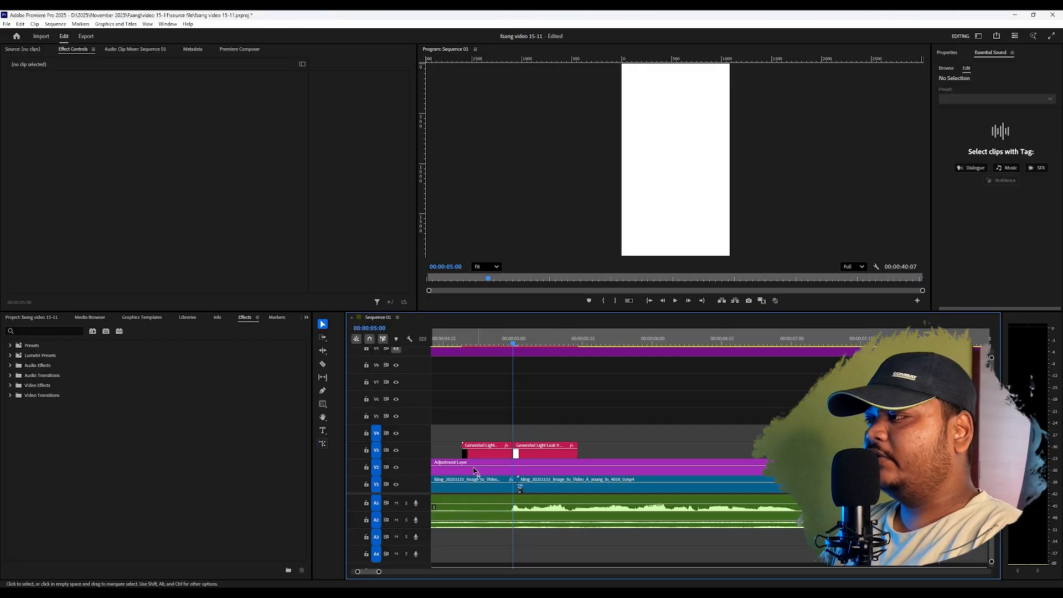
left_click_drag(513, 342, 880, 367)
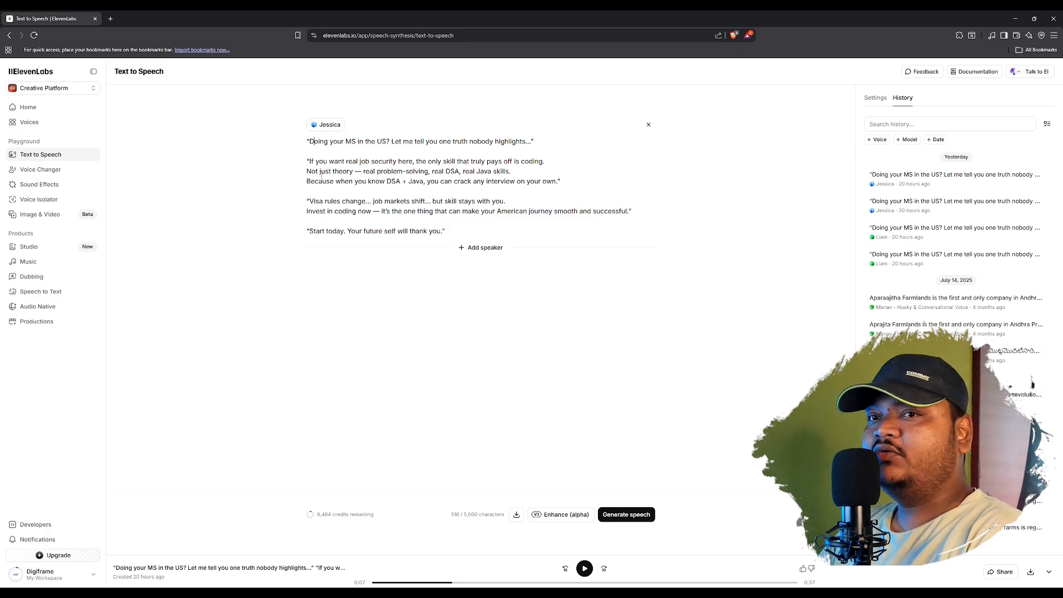
- Switch to ElevenLabs and highlight the script line "Not just theory — real problem-solving, real DSA, real Java skills."
left_click_drag(306, 168, 454, 164)
left_click(330, 170)
left_click_drag(303, 169, 516, 172)
left_click(423, 161)
left_click(520, 171)
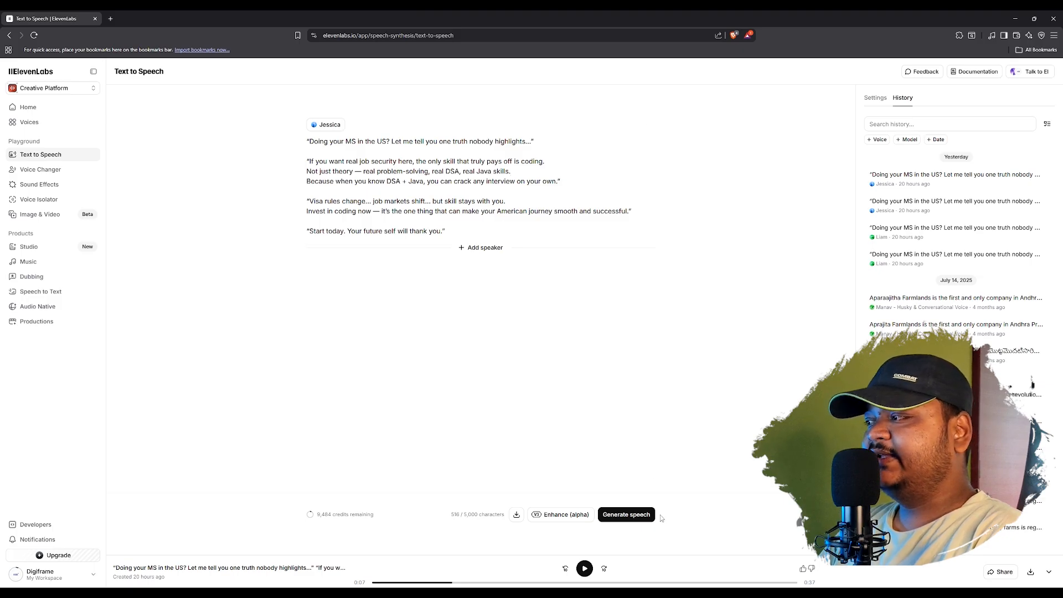
- Switch to Premiere Pro and play Sequence 01 from 00:00:10:10 through the "NOT JUST THEORY!" text overlays
key("alt+Tab")
scroll(752, 410, "down", 3)
left_click(803, 343)
left_click_drag(803, 344, 811, 352)
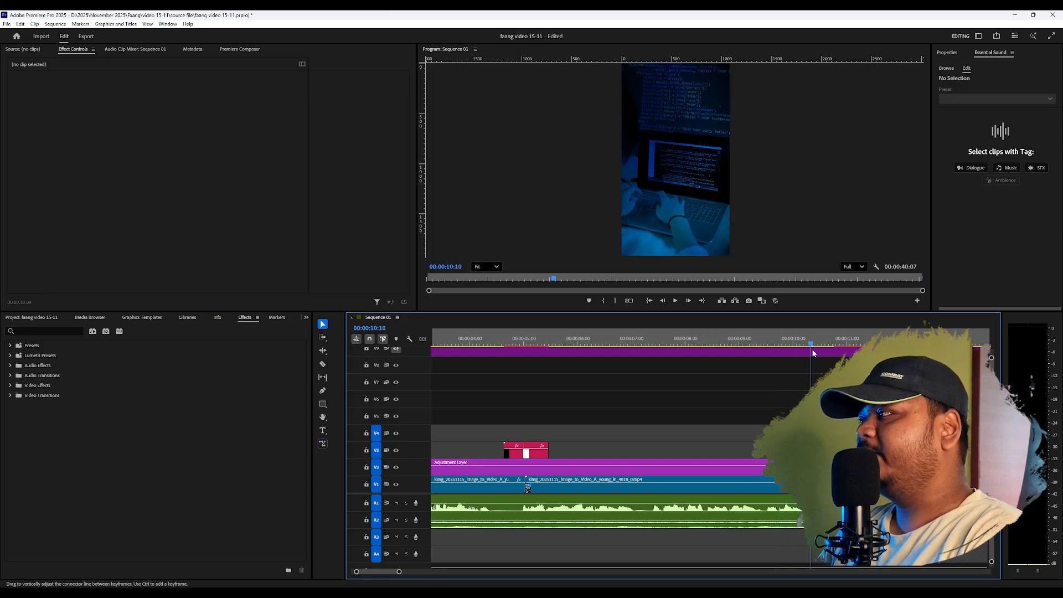
key("space")
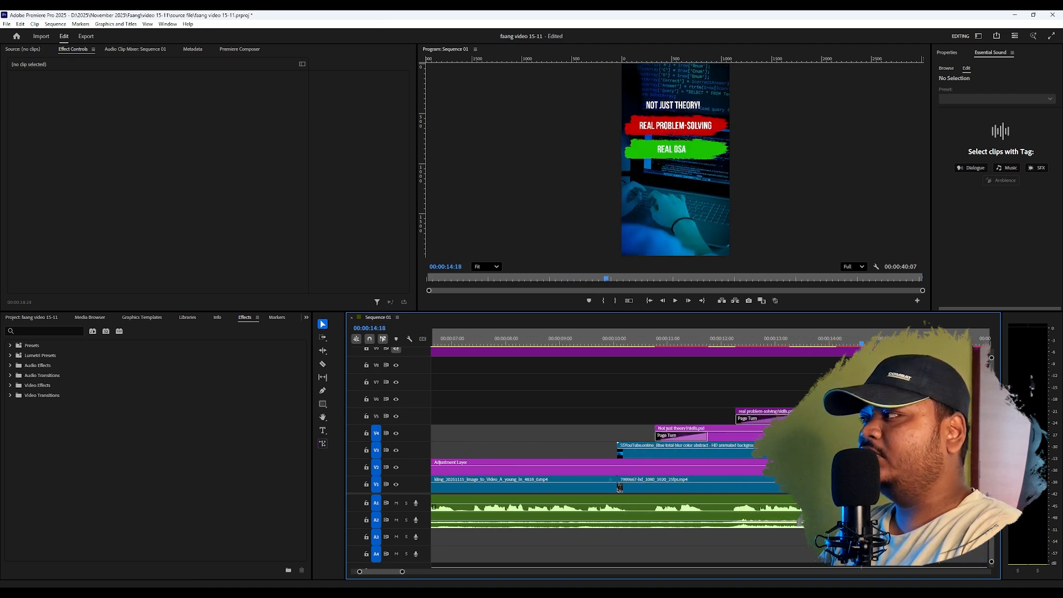
- Replay the blue laptop coding section with its stacked skill titles, stopping around the clip that follows it
left_click(703, 338)
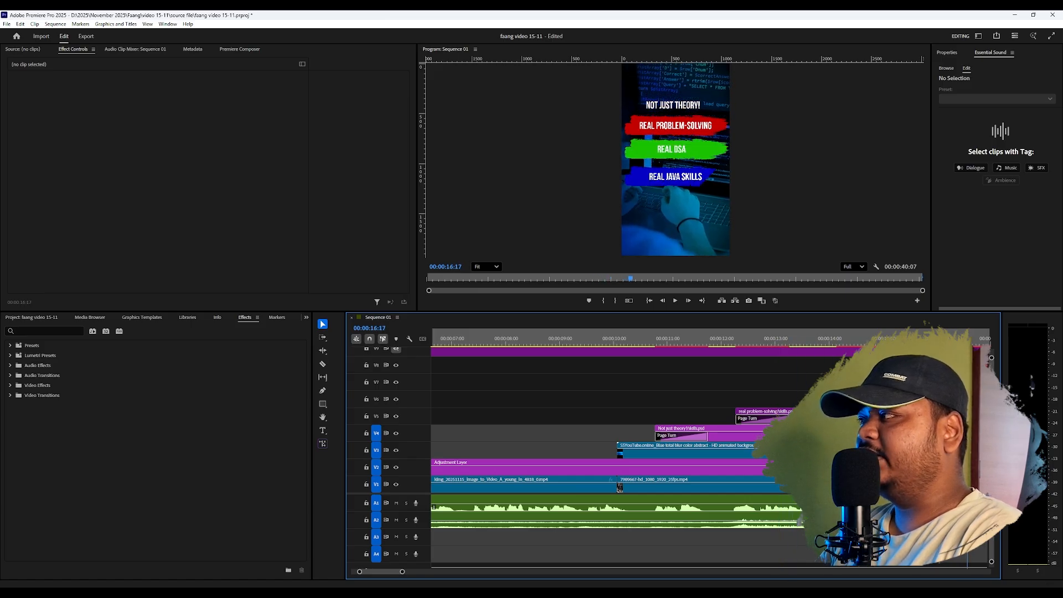
scroll(621, 487, "down", 2, "alt")
scroll(622, 489, "down", 2, "alt")
left_click_drag(704, 343, 586, 344)
key("space")
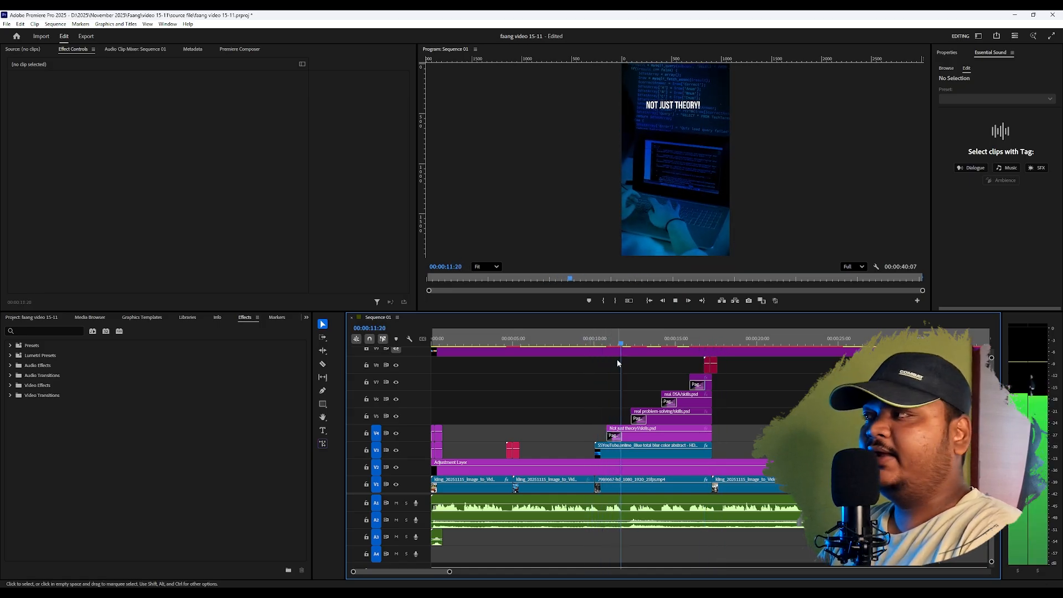
key("space")
mouse_move(730, 339)
left_mouse_down()
mouse_move(713, 339)
mouse_move(764, 339)
mouse_move(723, 339)
mouse_move(745, 340)
left_mouse_up()
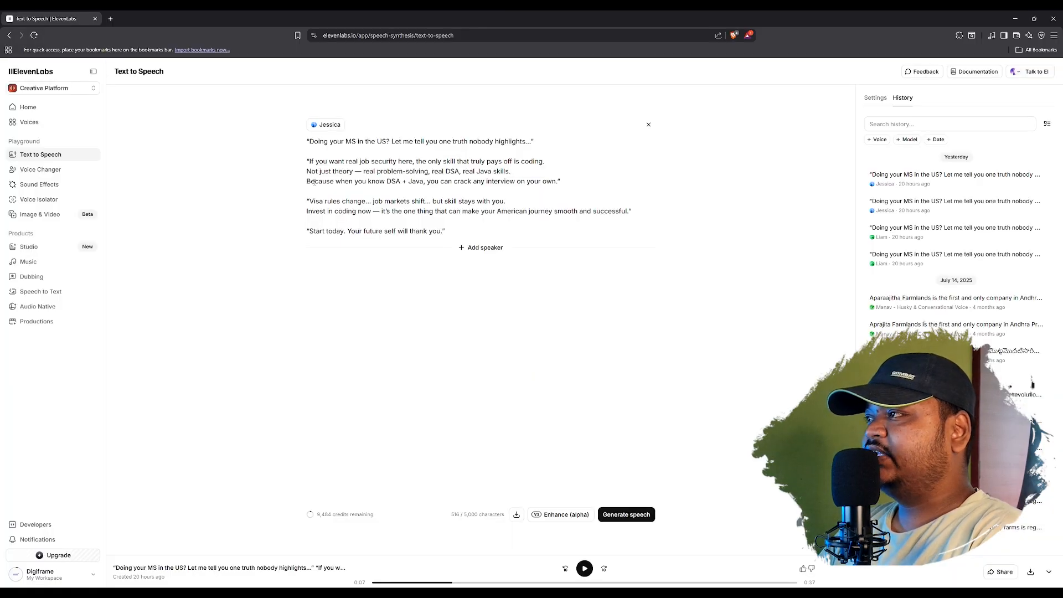
- Switch to ElevenLabs and highlight the "Because when you know DSA + Java" line, ending on the words "can crack any interview"
left_click_drag(308, 183, 415, 183)
triple_click(437, 183)
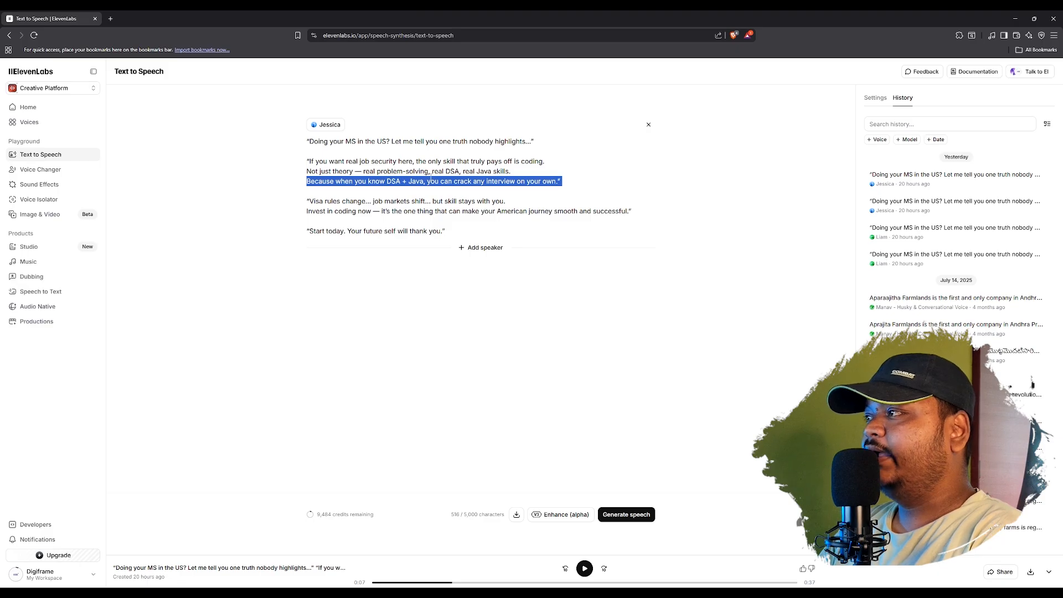
left_click(427, 181)
left_click_drag(440, 181, 515, 182)
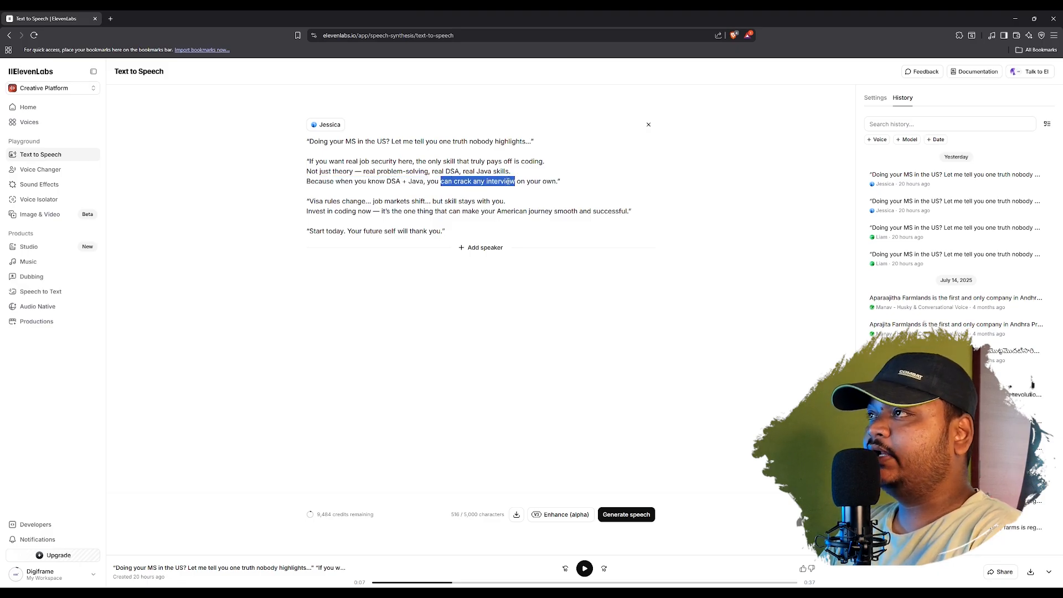
- Switch to ChatGPT, find the request for the interview handshake scene, and highlight the text under "INTERVIEW CLEARANCE VIDEO / IMAGE PROMPT"
mouse_move(568, 593)
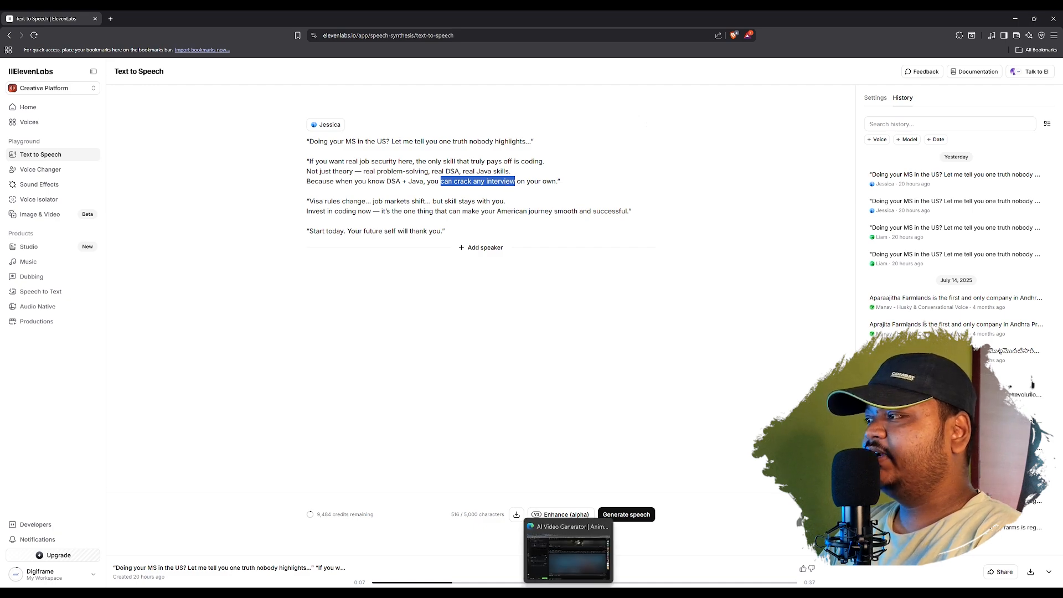
left_click(564, 554)
left_click(366, 17)
scroll(449, 289, "down", 20)
scroll(450, 289, "down", 5)
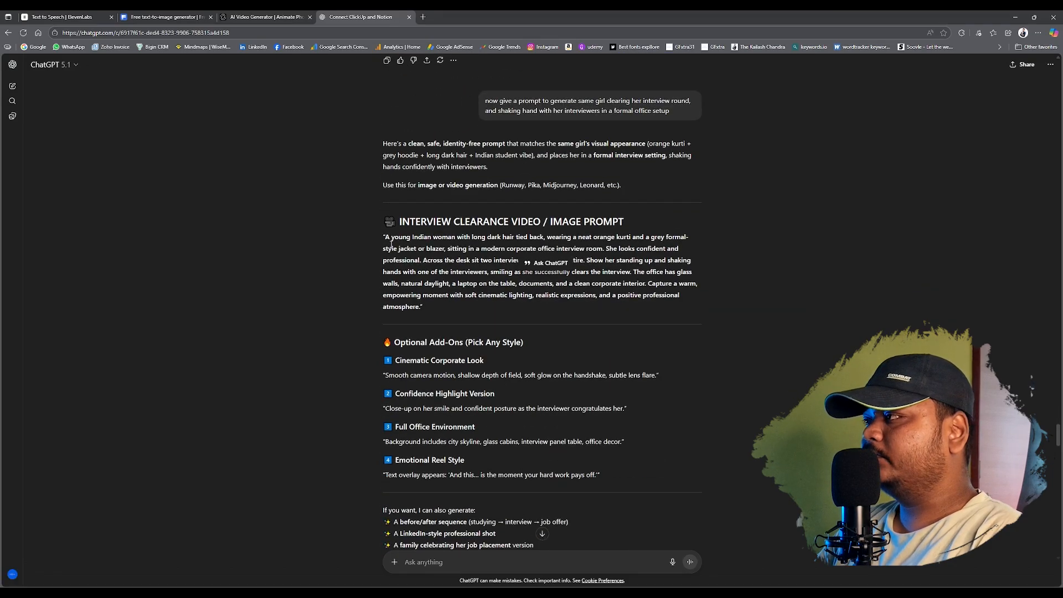
scroll(391, 247, "down", 1)
scroll(495, 152, "up", 3)
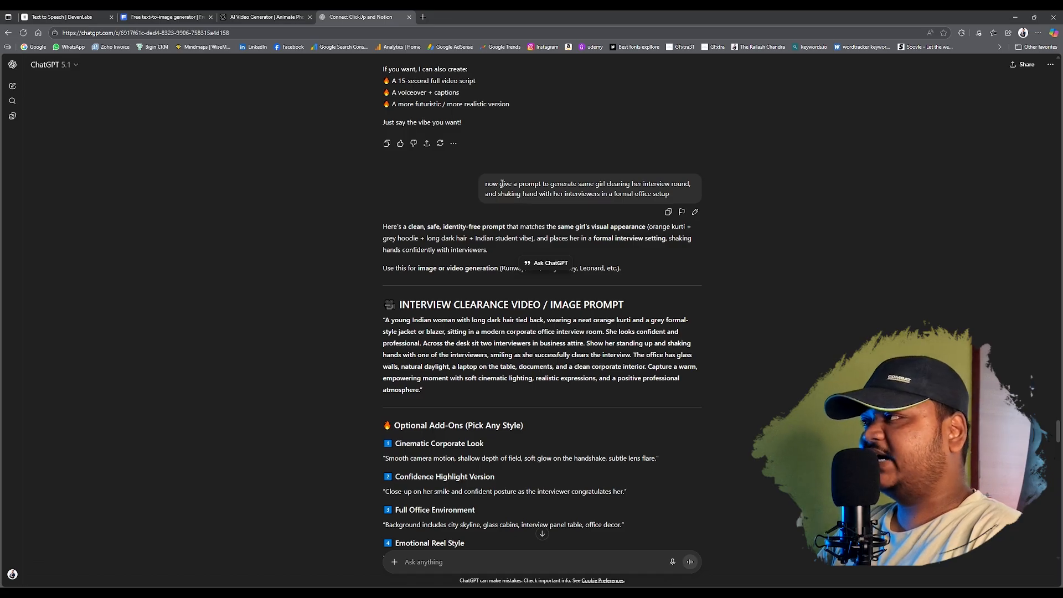
scroll(393, 271, "down", 1)
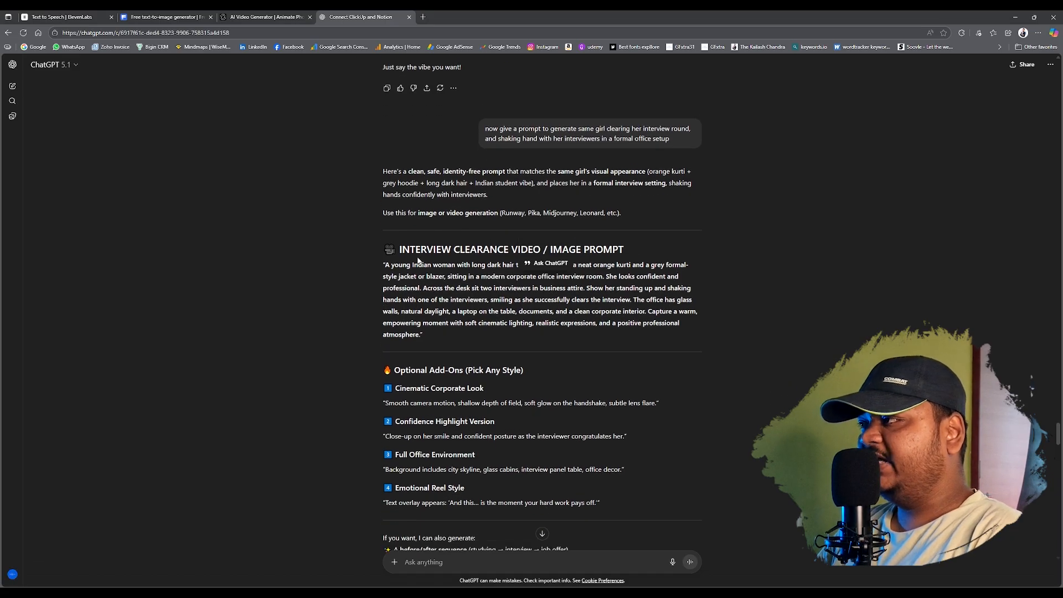
left_click_drag(384, 264, 419, 334)
scroll(418, 329, "down", 5)
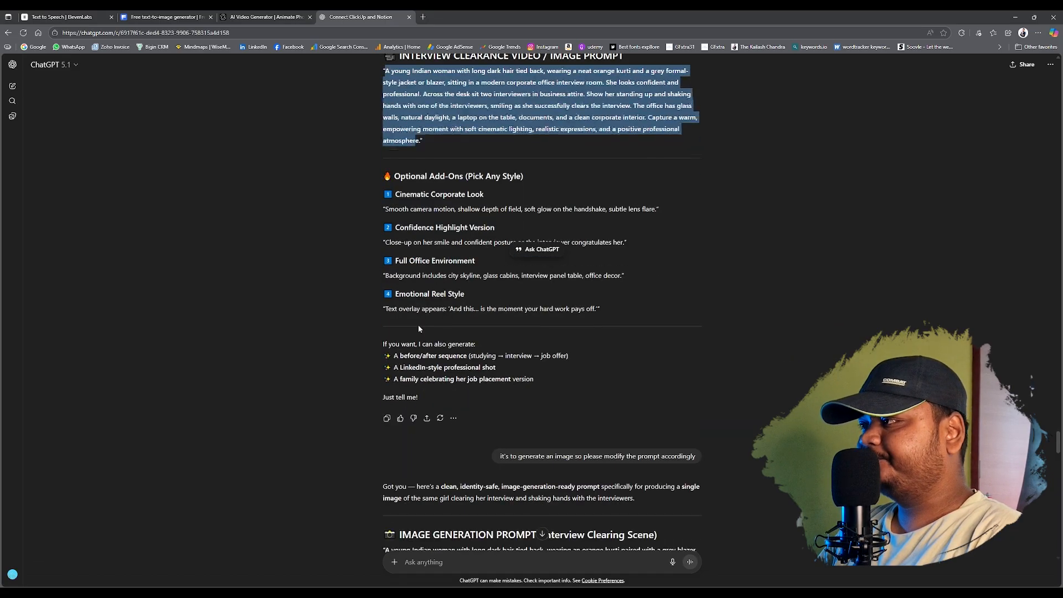
scroll(419, 328, "up", 3)
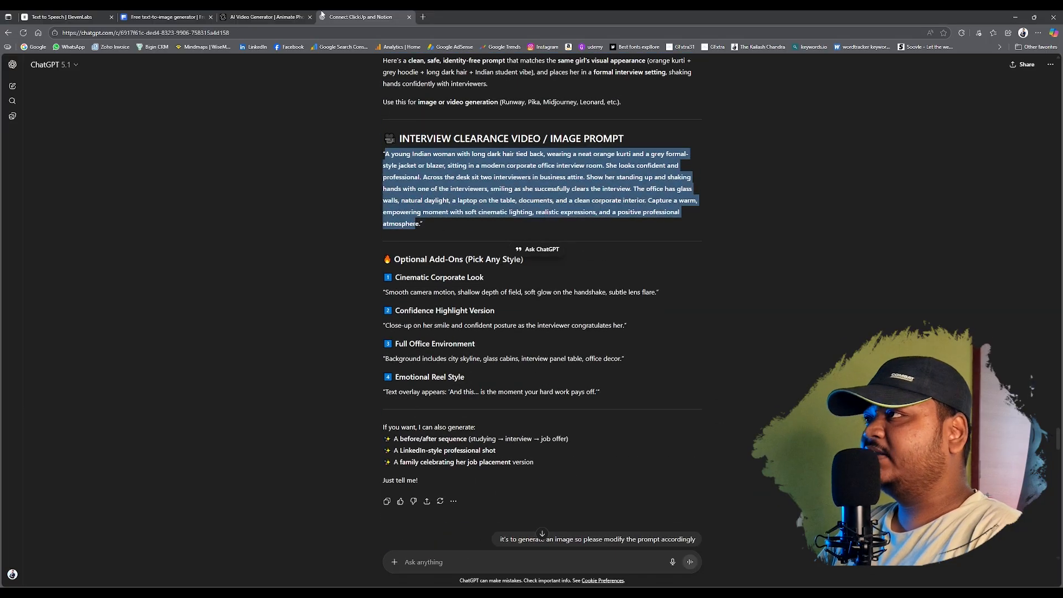
- Switch to Freepik, close the image preview and find the interview images of the lady in an orange kurti and grey blazer
left_click(195, 15)
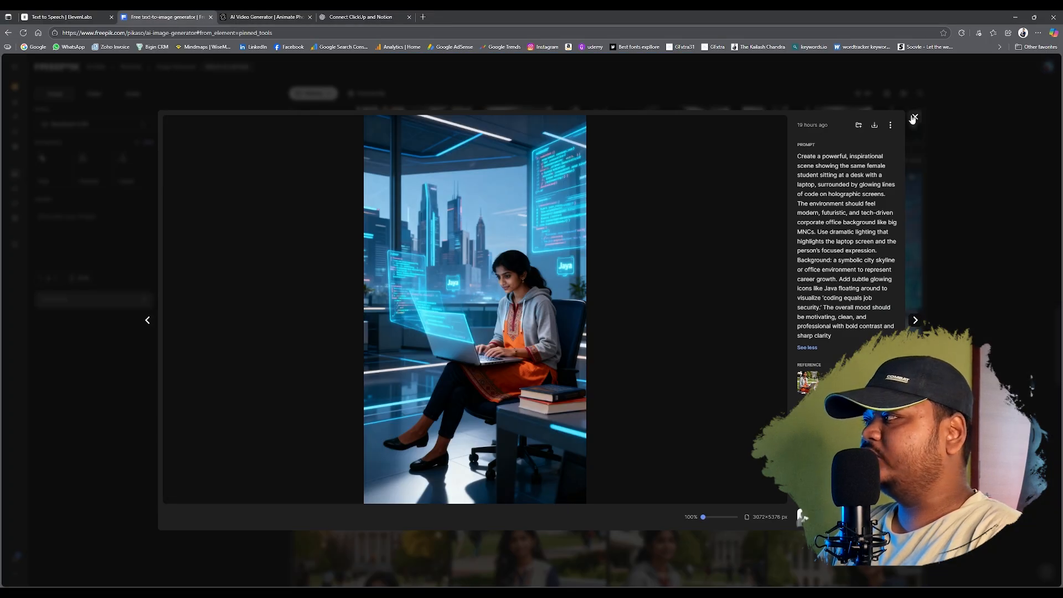
left_click(914, 118)
scroll(387, 315, "up", 5)
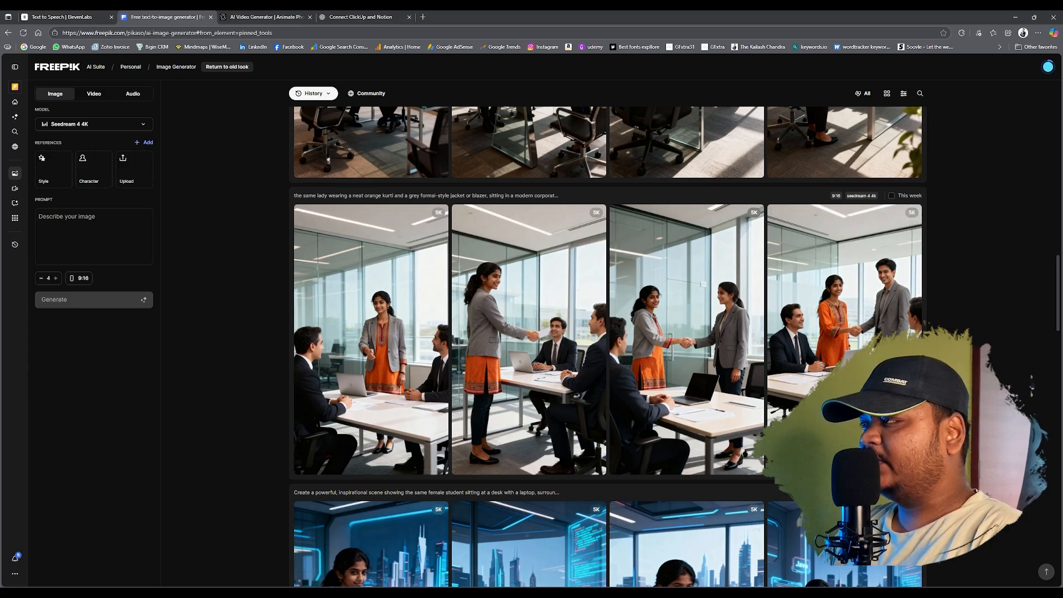
- Compare Freepik's interview images with ChatGPT's follow-up request to modify the prompt and its "IMAGE GENERATION PROMPT (Interview Clearing Scene)"
left_click(348, 15)
scroll(456, 204, "down", 3)
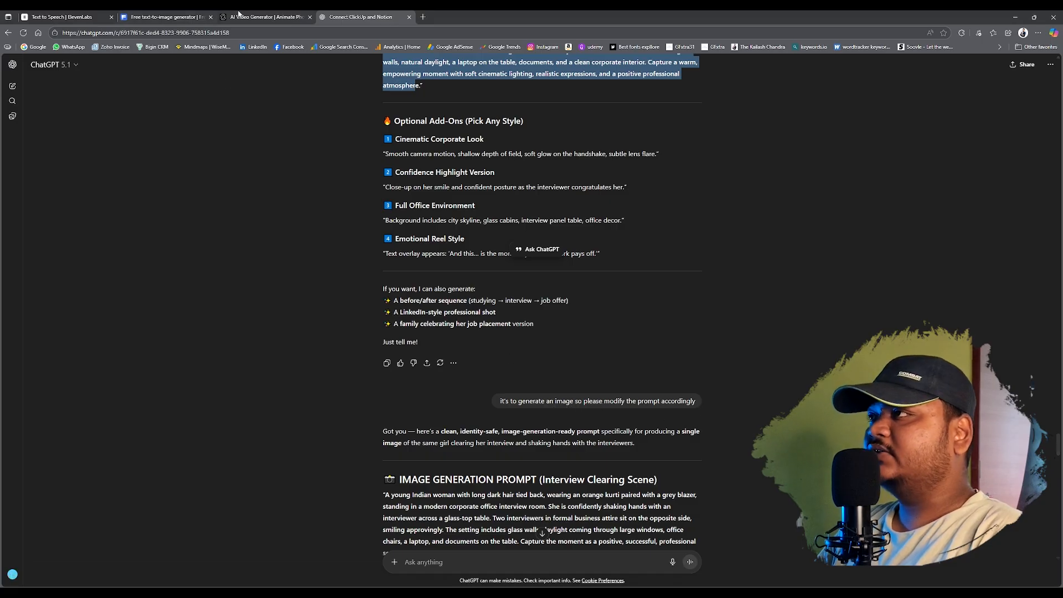
left_click(195, 16)
scroll(471, 340, "up", 2)
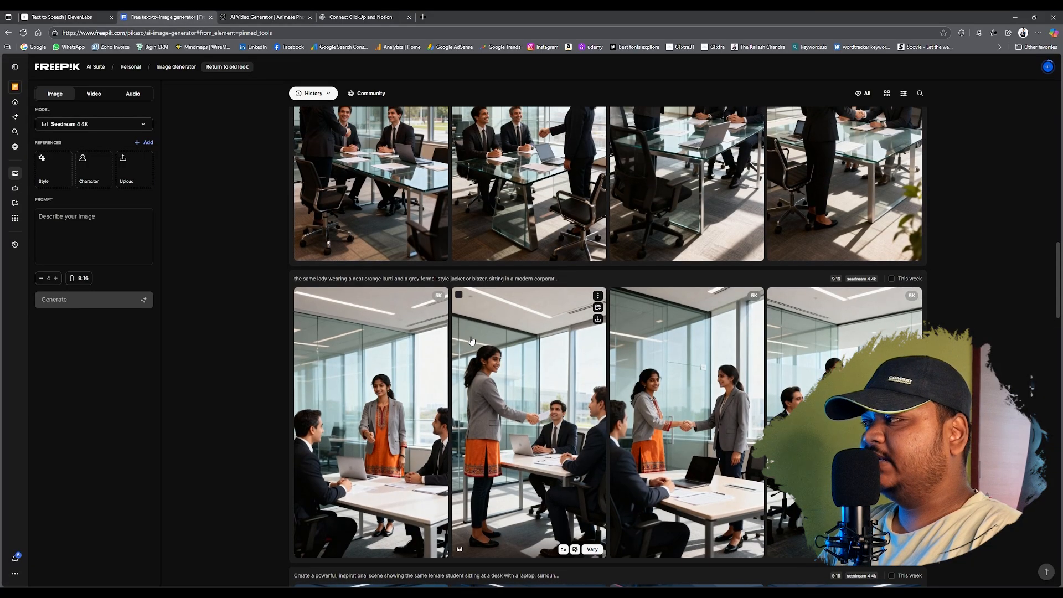
left_click(347, 15)
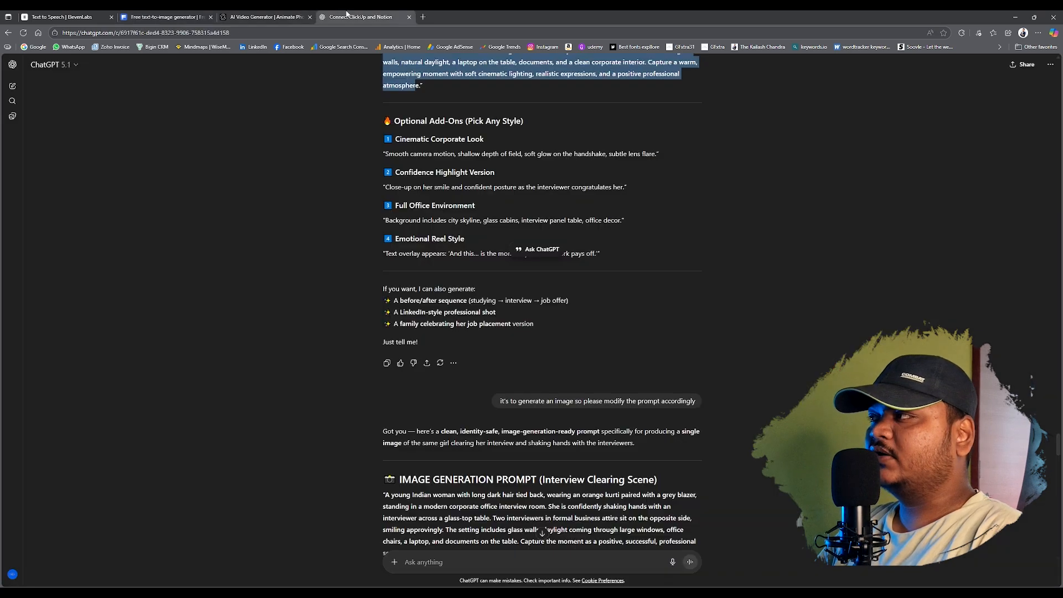
scroll(522, 258, "down", 5)
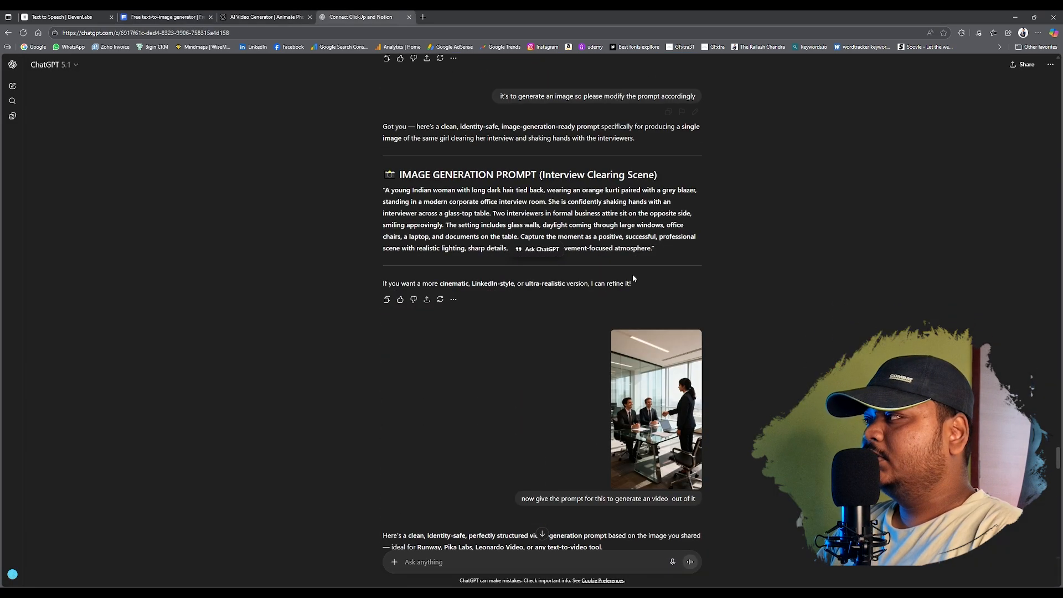
scroll(397, 202, "down", 1)
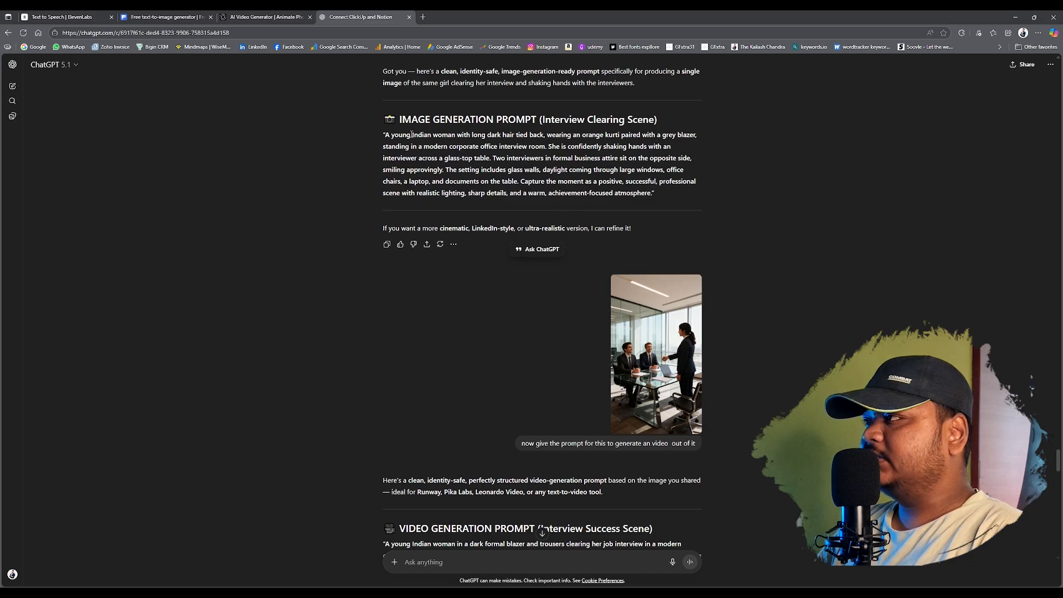
- Switch to Freepik and compare the four formal-blazer interview images in the preview, ending on the second one
key("ctrl+shift+Tab")
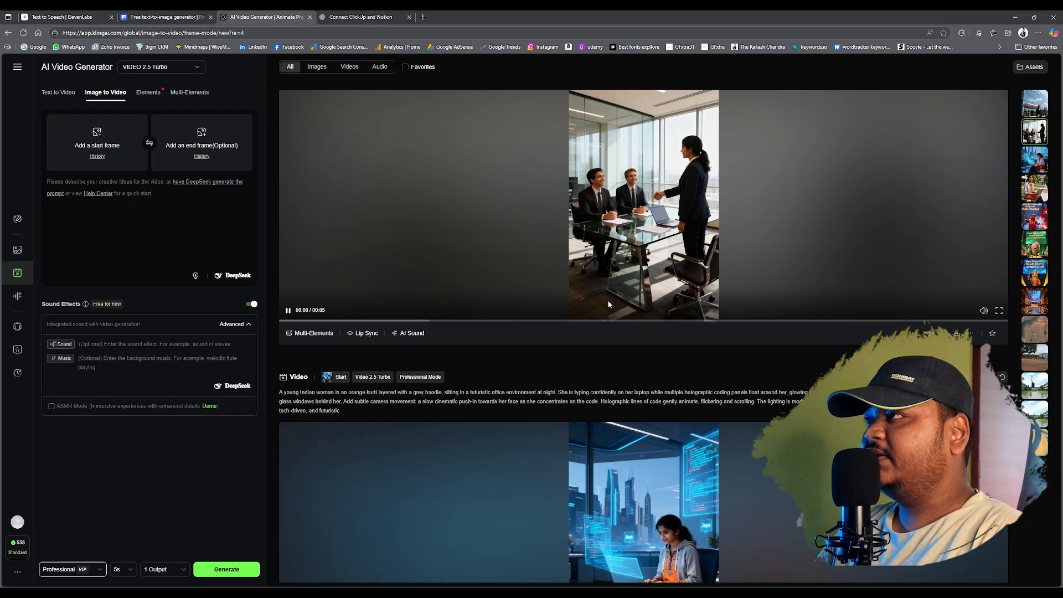
key("ctrl+shift+Tab")
scroll(257, 288, "up", 3)
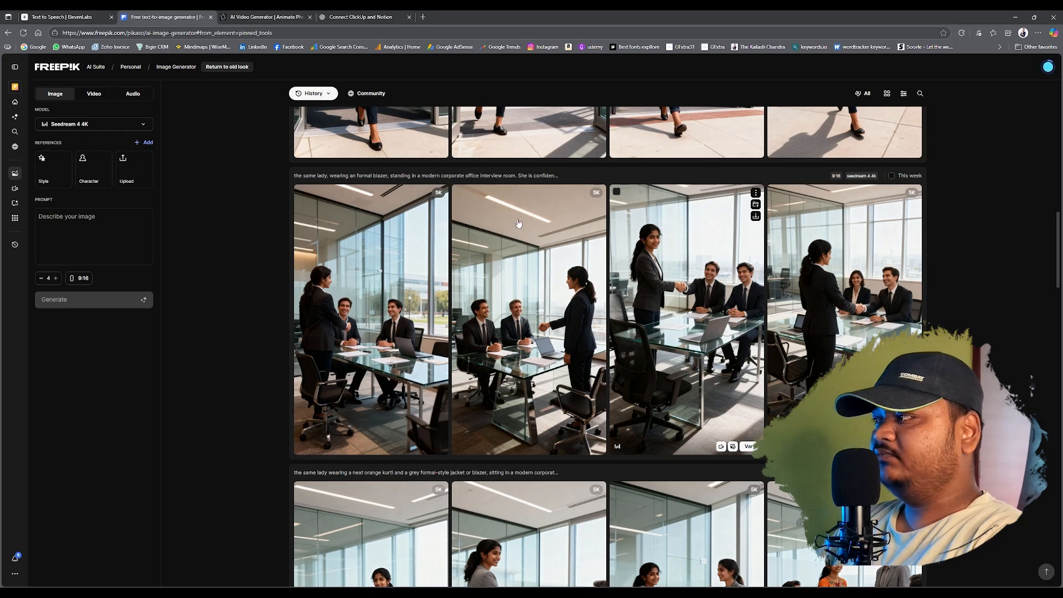
left_click(330, 315)
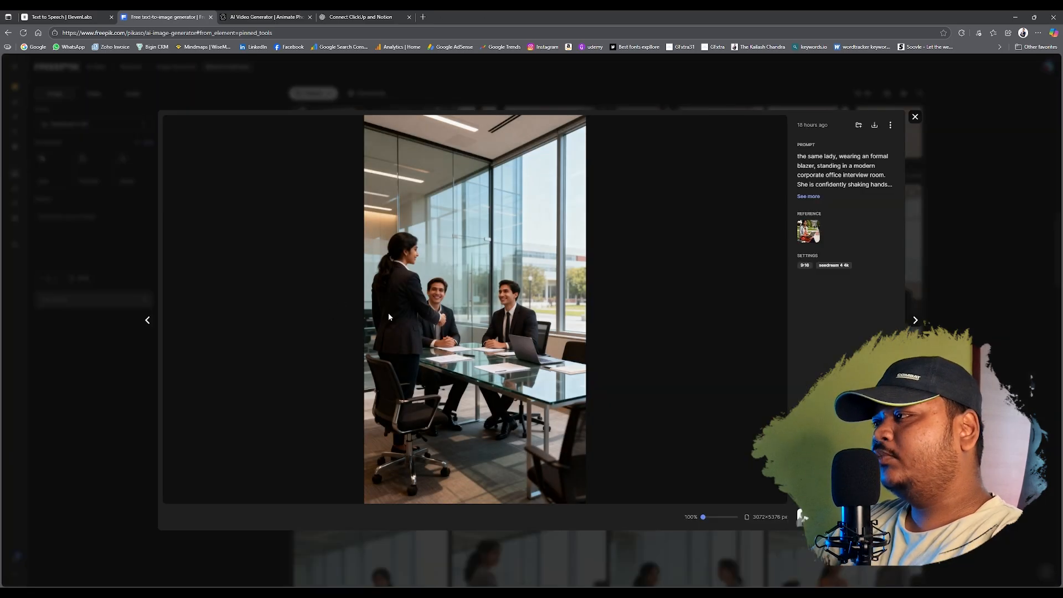
left_click(915, 321)
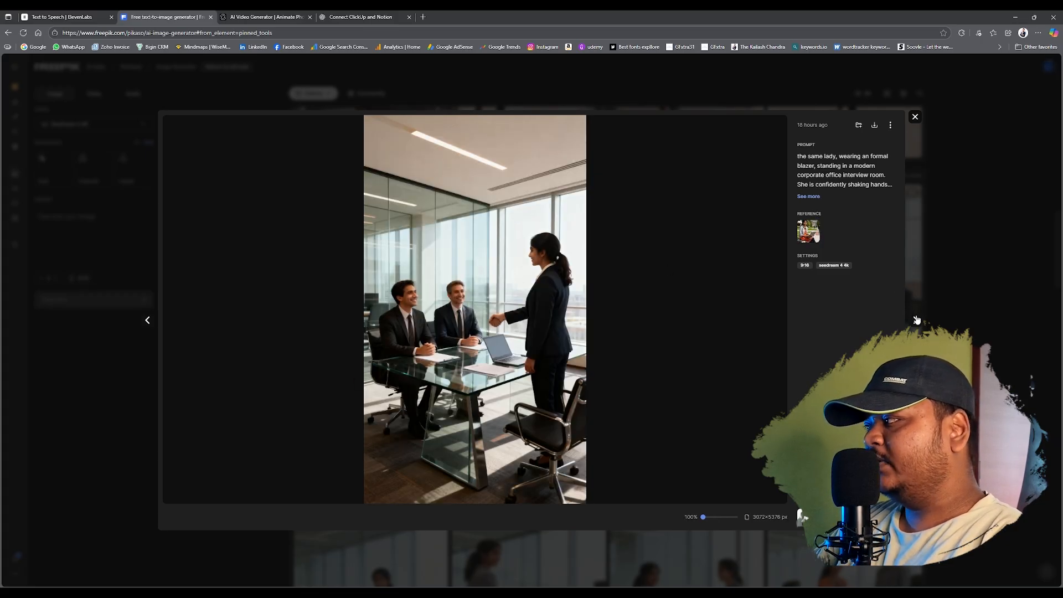
left_click(915, 320)
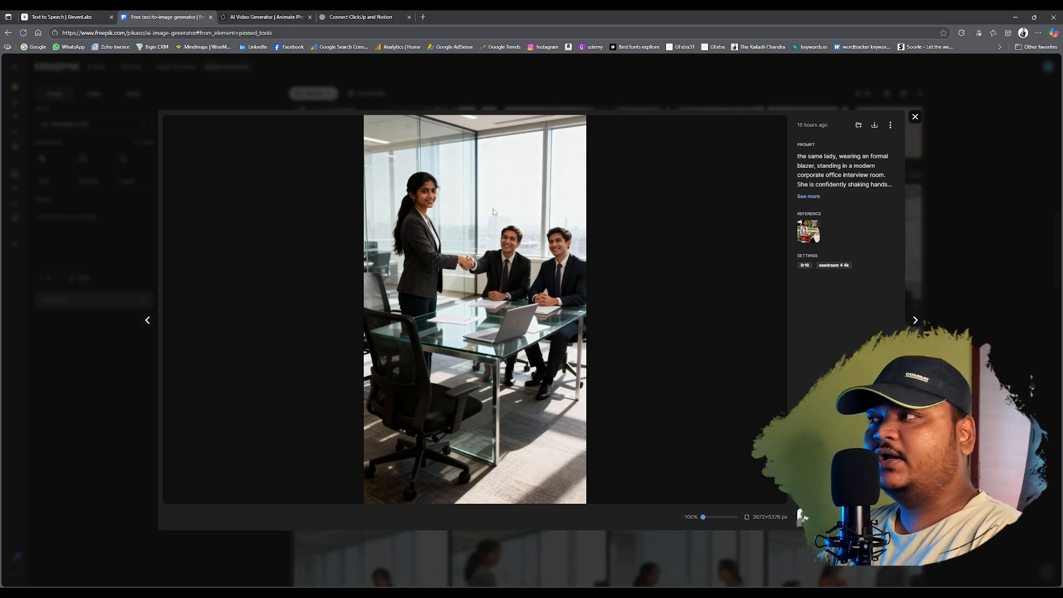
left_click(916, 320)
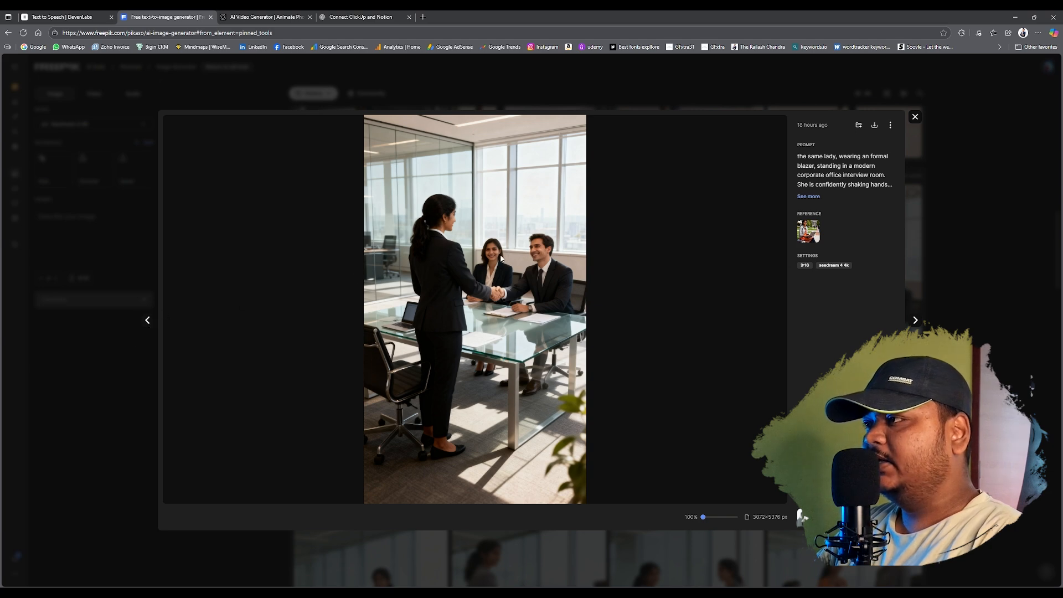
left_click(148, 322)
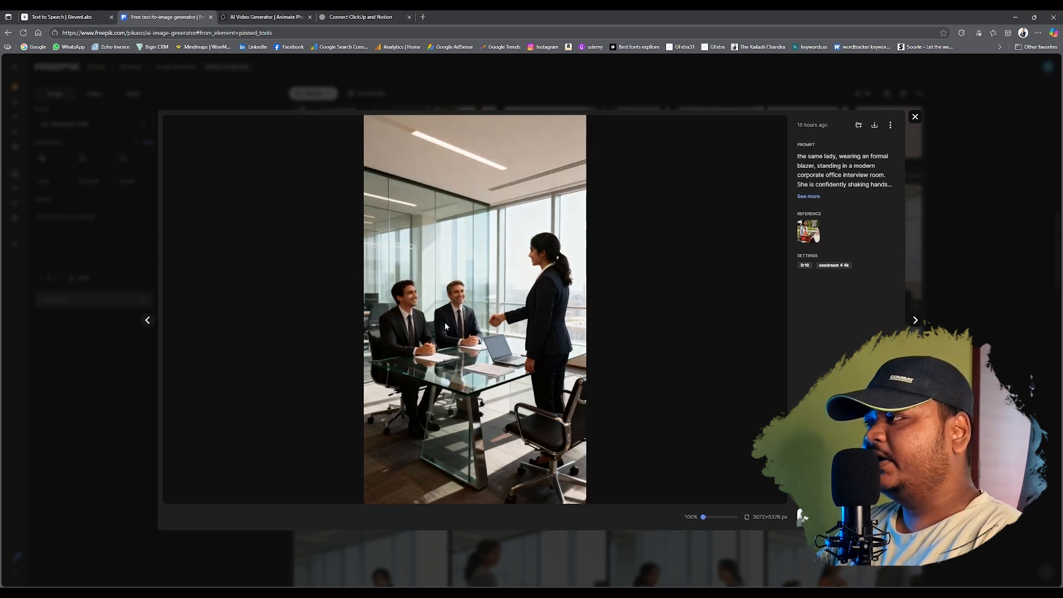
left_click(915, 118)
left_click(549, 303)
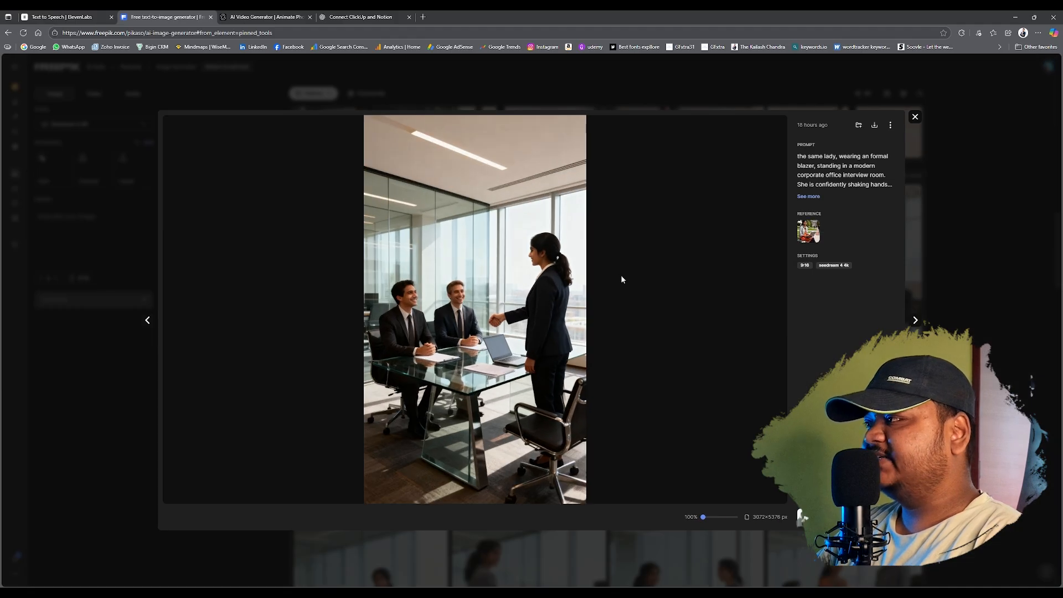
- Close Freepik's image preview, switch to Kling AI and play the generated interview handshake video
left_click(914, 117)
scroll(530, 343, "up", 1)
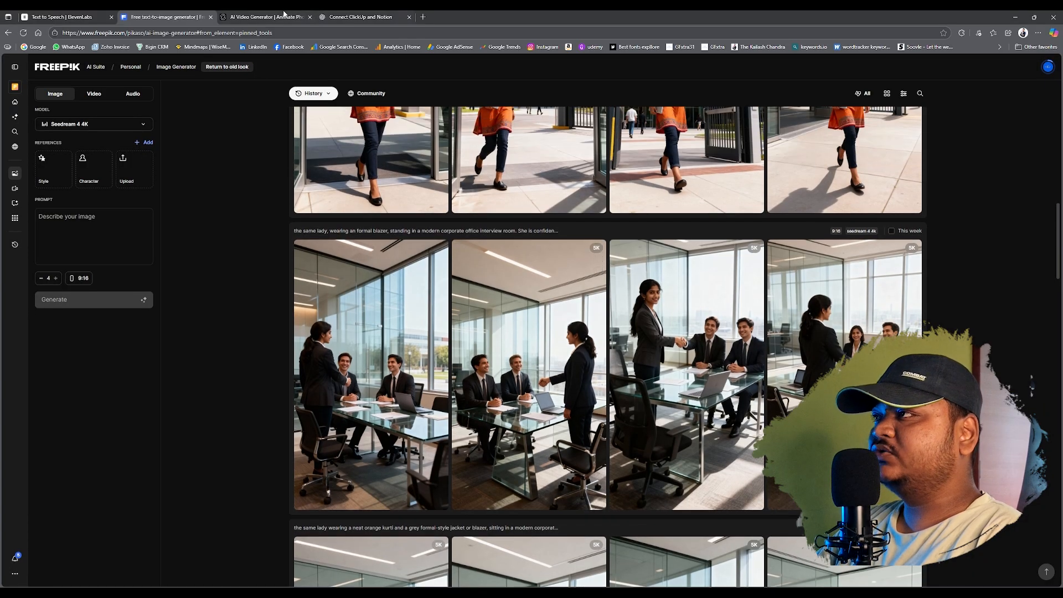
left_click(284, 17)
left_click(367, 207)
scroll(353, 267, "up", 1)
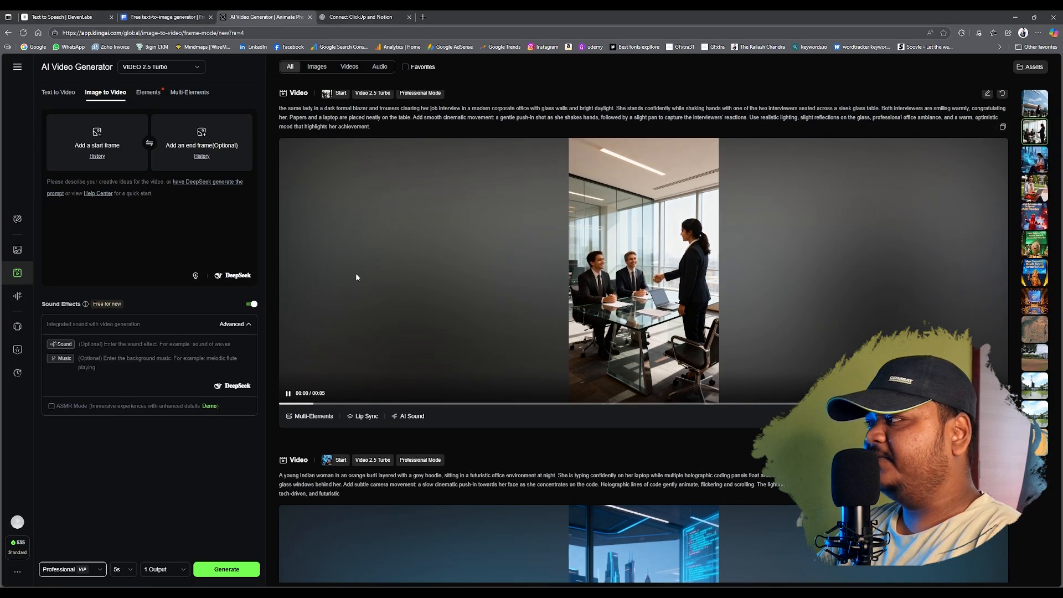
left_click(559, 328)
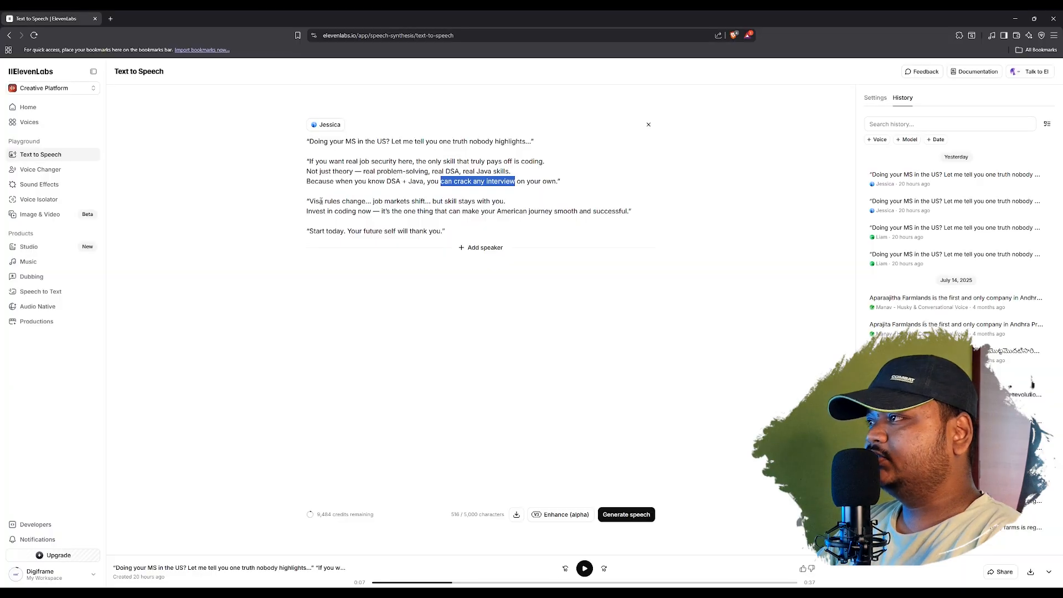
- Highlight the "Visa rules change… job markets shift…" line in the ElevenLabs script and scrub to the following clips in Premiere Pro's timeline
left_click_drag(311, 201, 496, 201)
left_click(359, 210)
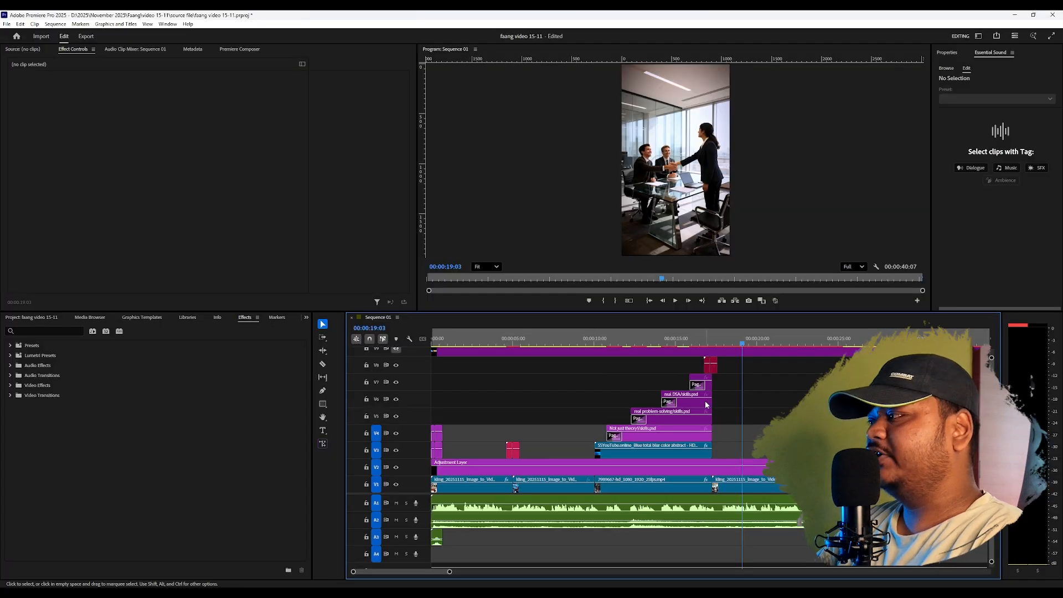
key("ctrl+z")
key("ctrl+z")
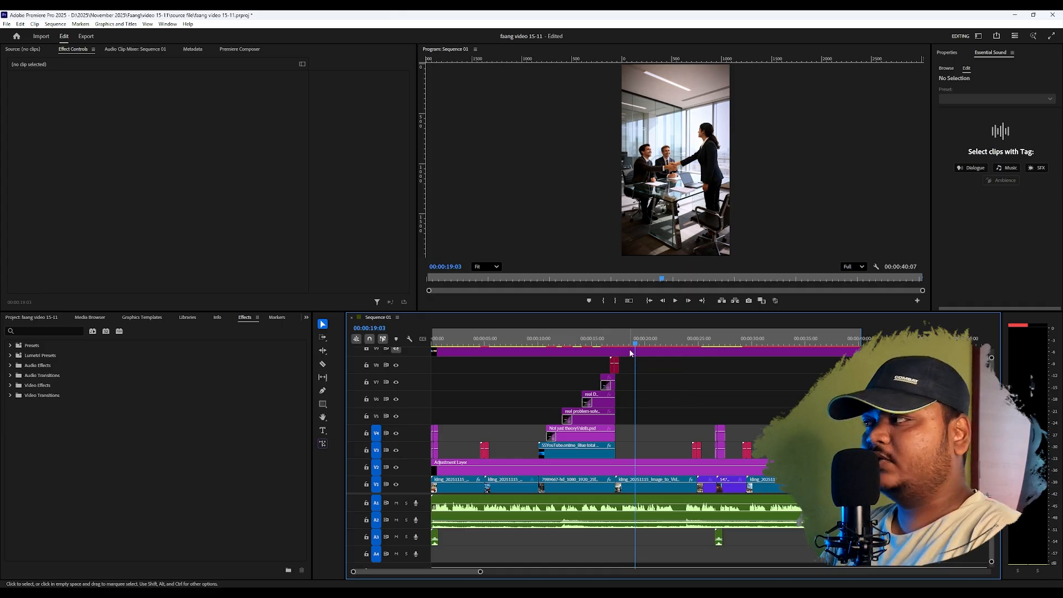
left_click_drag(638, 339, 742, 365)
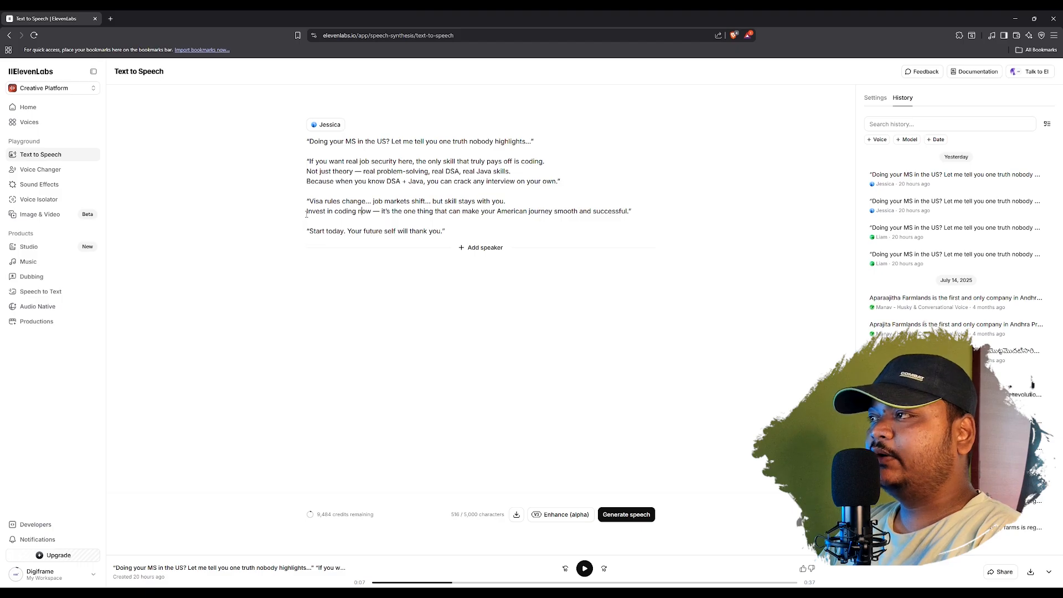
- Highlight the "Invest in coding now" line in ElevenLabs and find ChatGPT's request for the girl coming out of a big IT company gate
key("shift+End")
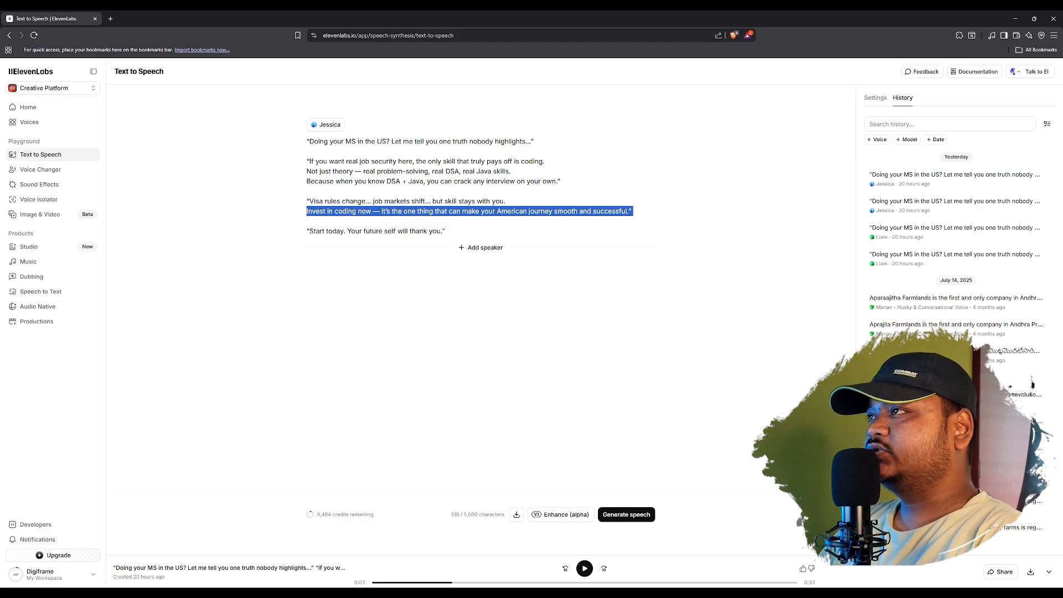
left_click(567, 554)
left_click(336, 16)
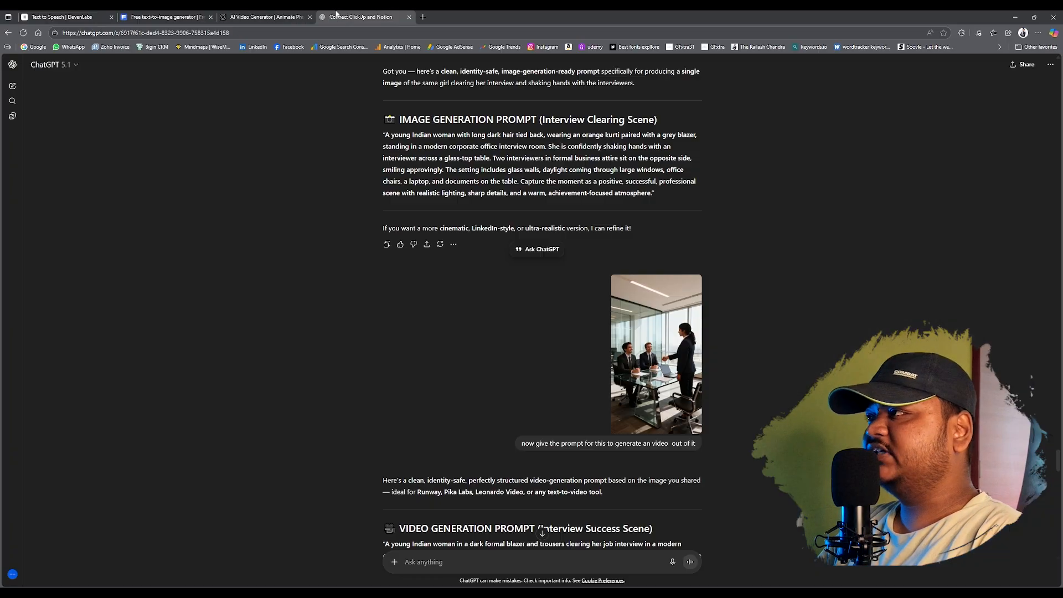
scroll(504, 329, "down", 8)
scroll(503, 329, "down", 5)
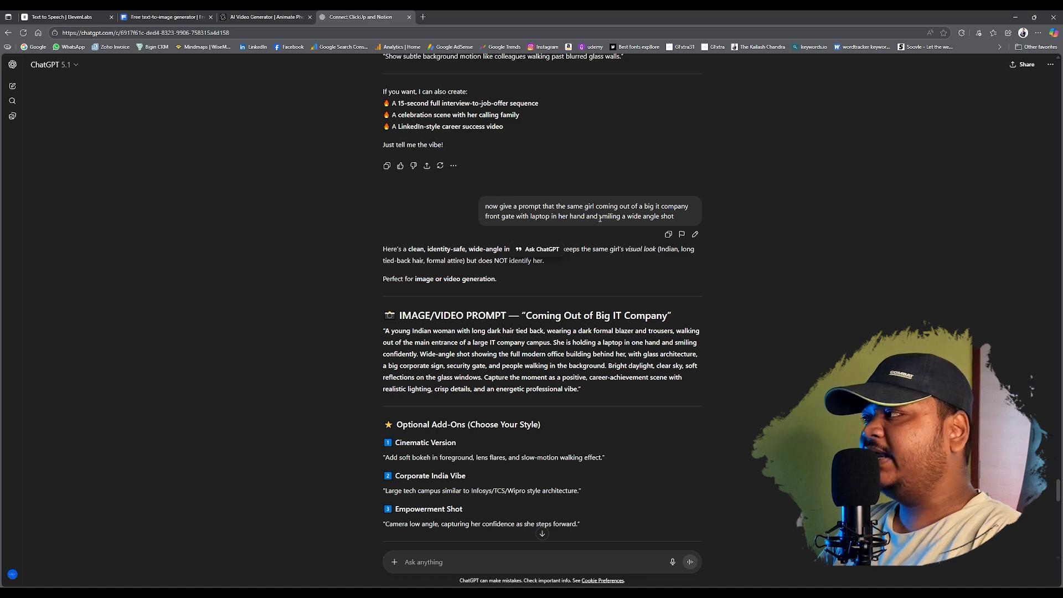
left_click_drag(484, 208, 574, 267)
scroll(574, 266, "down", 1)
- Switch to Freepik and compare the IT company entrance images of the girl in the orange kurti and in the dark formal blazer
left_click(202, 13)
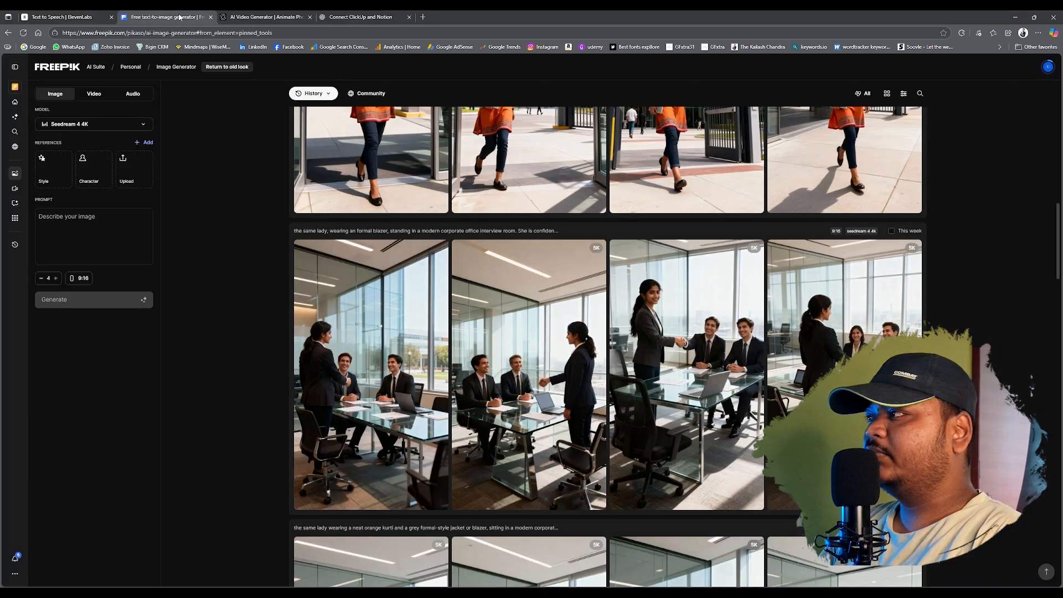
scroll(597, 328, "up", 5)
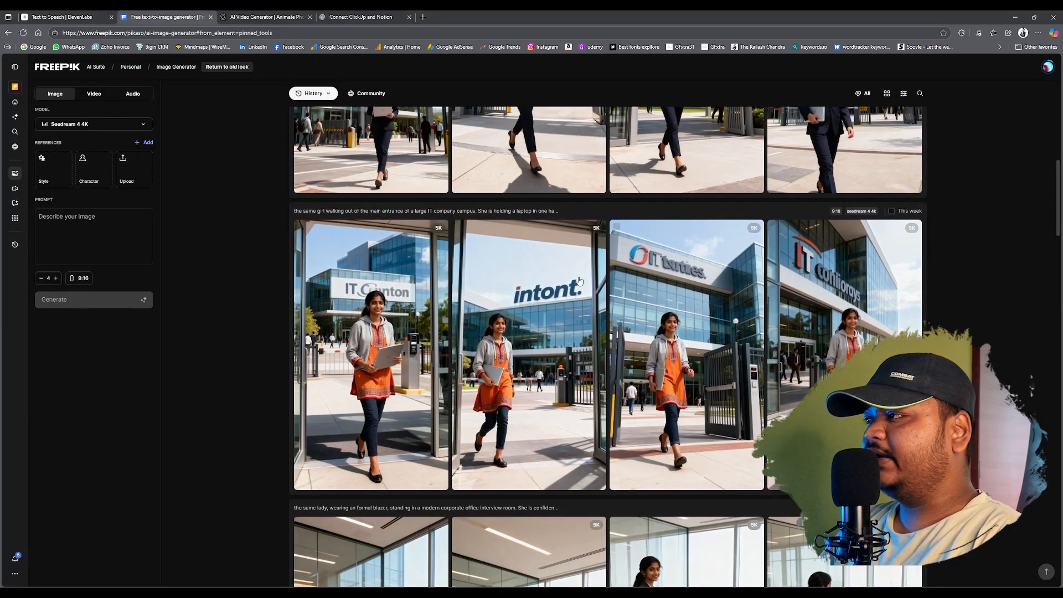
scroll(530, 436, "up", 3)
scroll(530, 437, "down", 2)
scroll(498, 421, "up", 3)
scroll(415, 399, "down", 2)
scroll(349, 377, "up", 1)
scroll(349, 377, "up", 3)
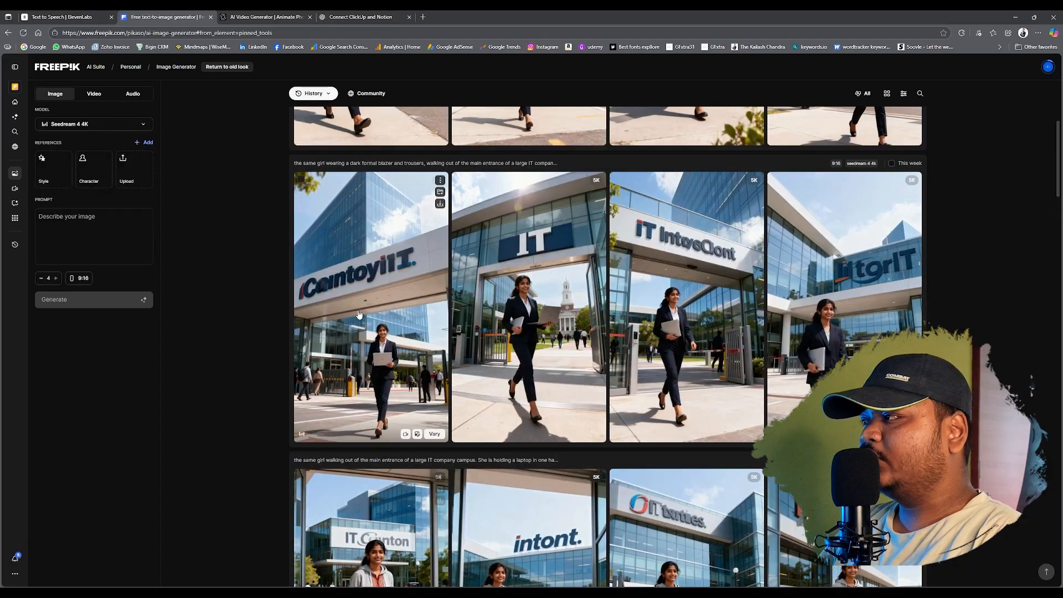
scroll(367, 386, "down", 2)
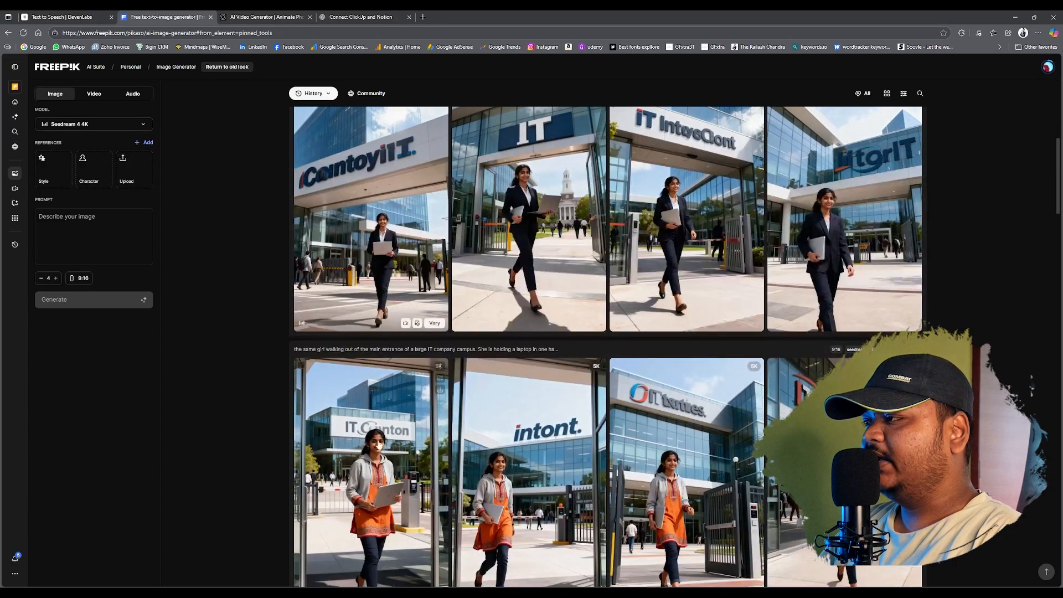
scroll(407, 460, "up", 3)
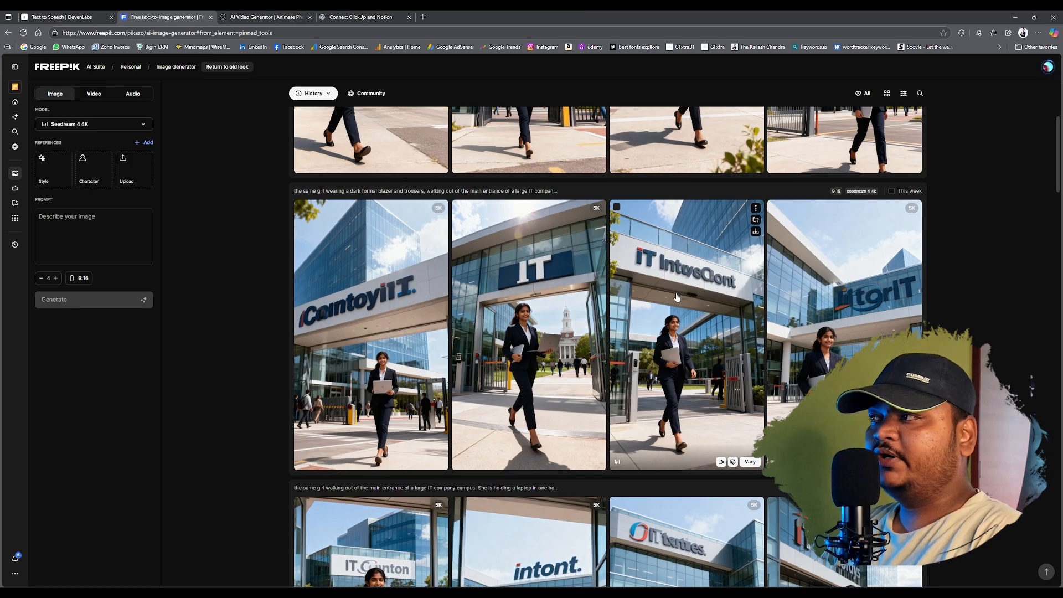
scroll(676, 296, "up", 2)
scroll(671, 296, "down", 1)
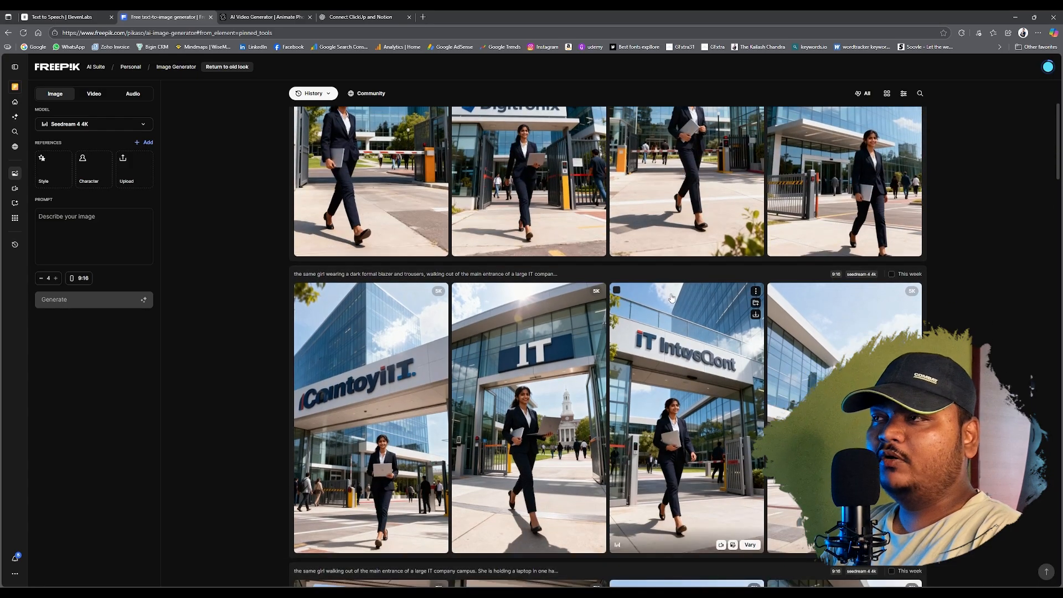
scroll(671, 297, "up", 3)
- Switch to ChatGPT, find the "One-Word IT Company Name Ideas" list and highlight "Digitronix"
left_click(284, 15)
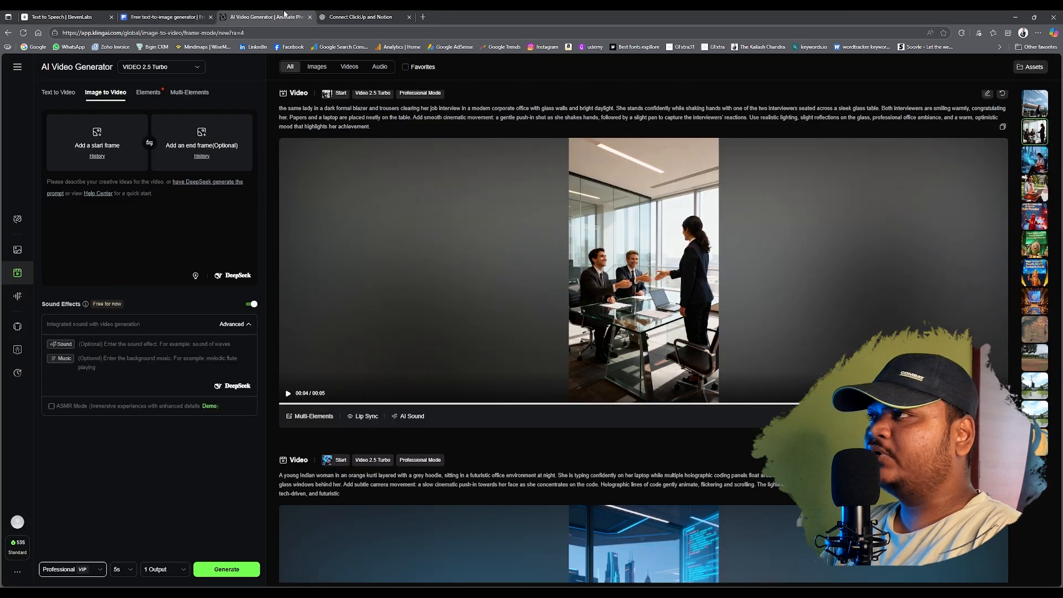
left_click(340, 16)
scroll(426, 282, "down", 5)
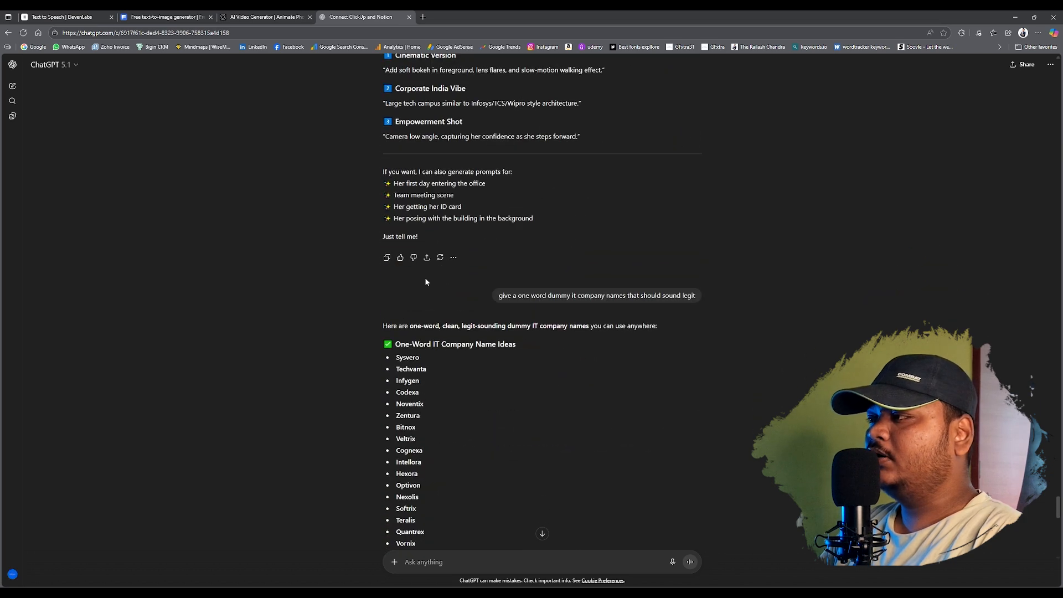
scroll(425, 281, "down", 2)
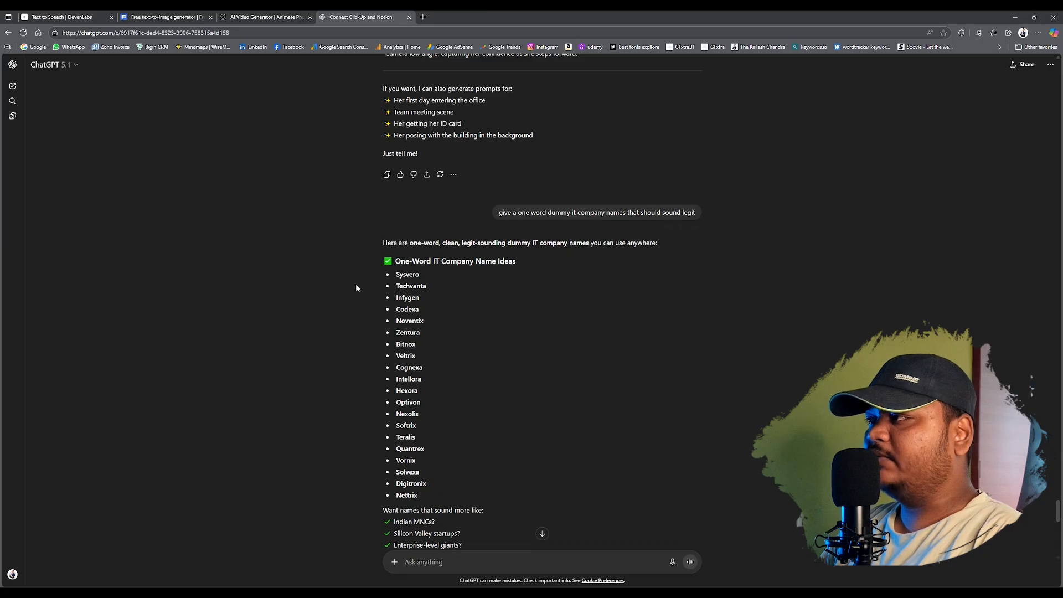
left_click_drag(386, 275, 426, 488)
left_click(467, 402)
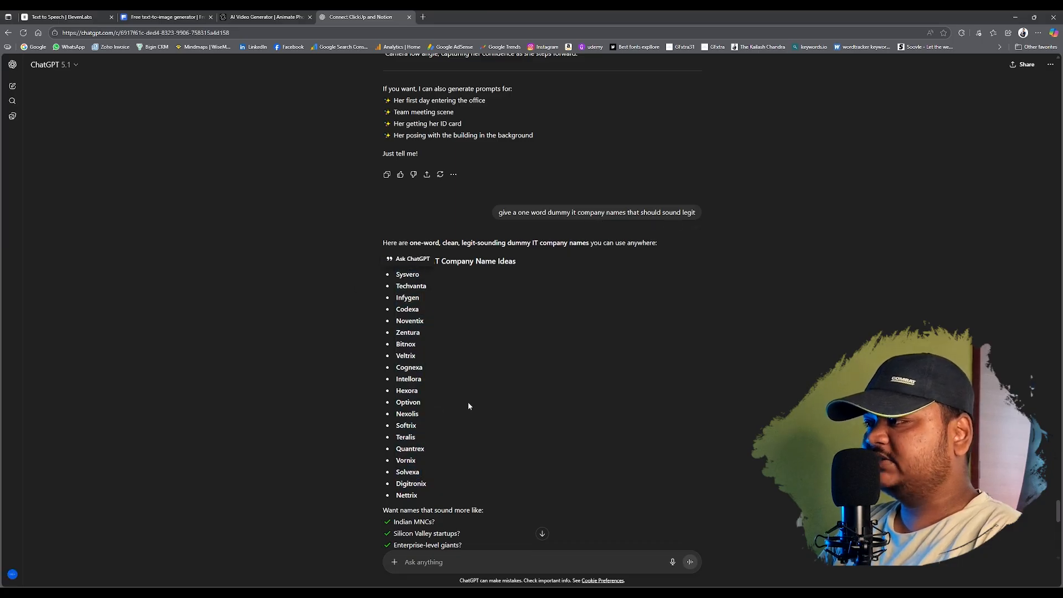
scroll(467, 402, "down", 1)
double_click(418, 430)
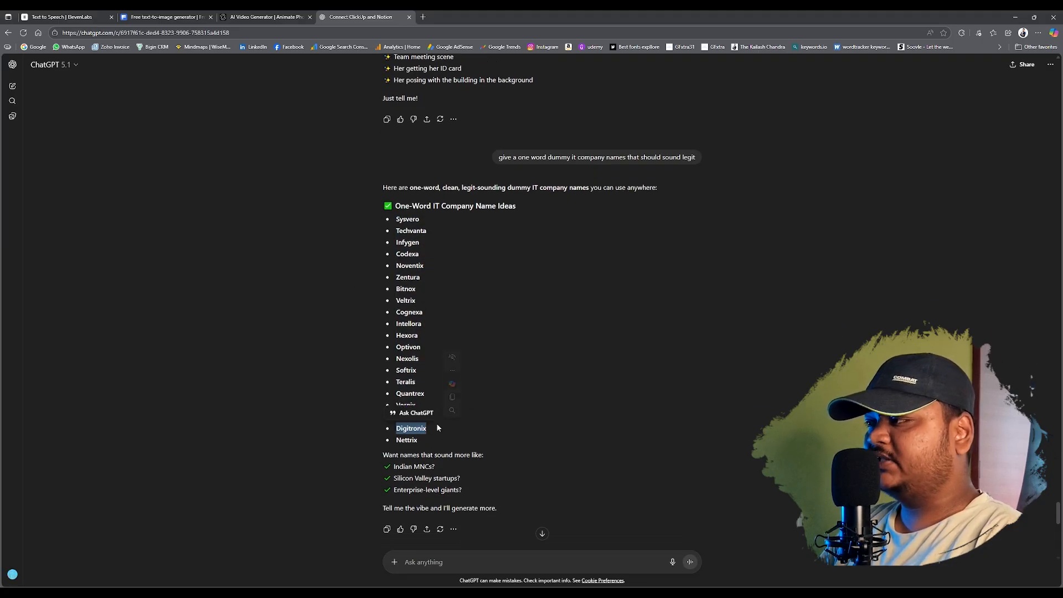
- Switch to Freepik, preview the fourth Digitronix image with its full prompt expanded, and close the preview
left_click(200, 13)
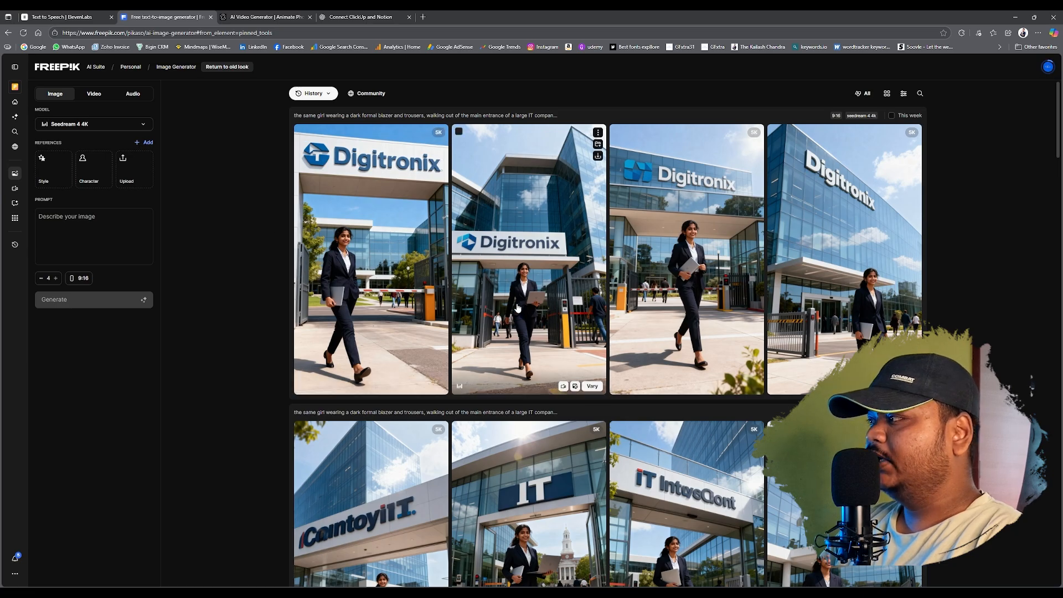
left_click(862, 283)
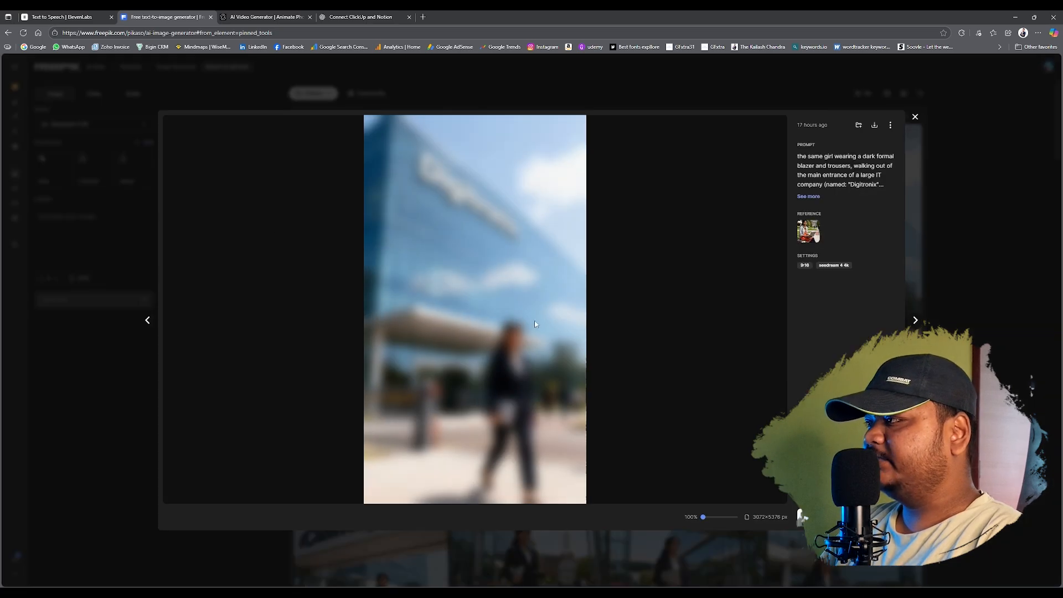
left_click(803, 196)
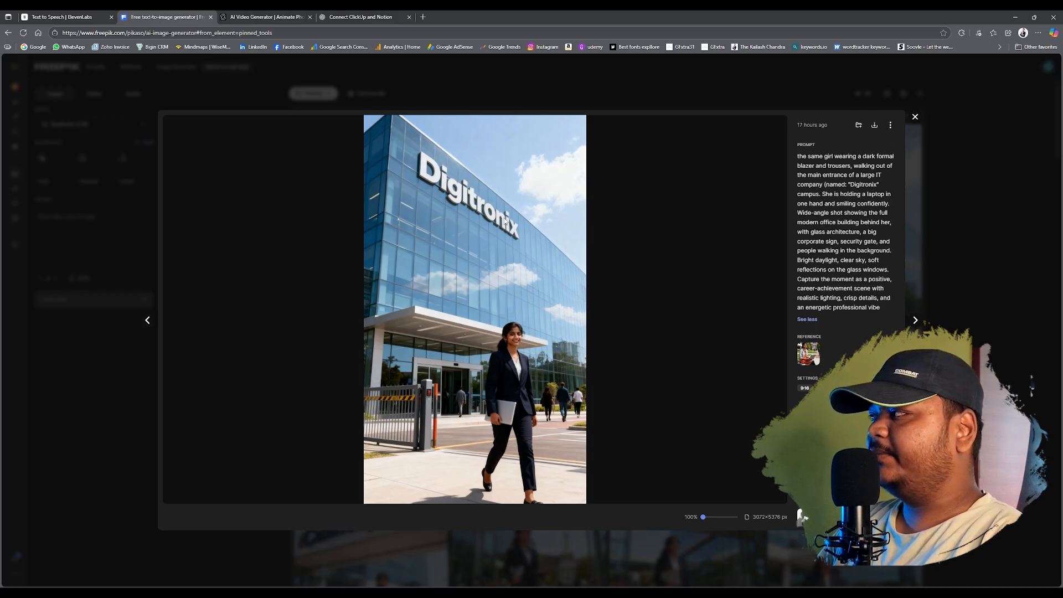
left_click(916, 117)
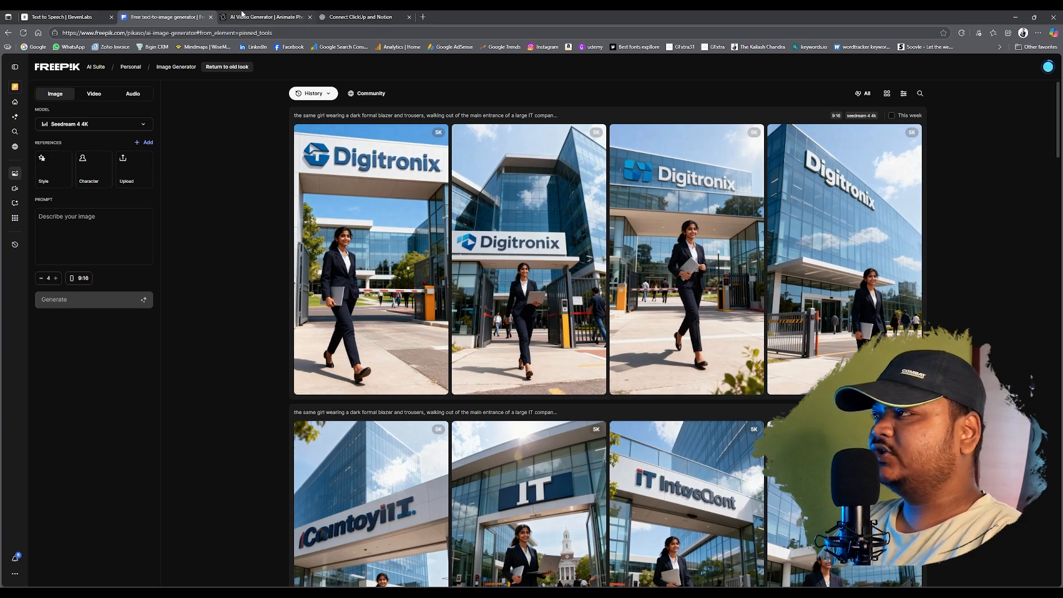
- Play the Digitronix walking video in Kling AI and highlight ChatGPT's "VIDEO PROMPT — Woman Walking Out of IT Company Campus" text
left_click(242, 13)
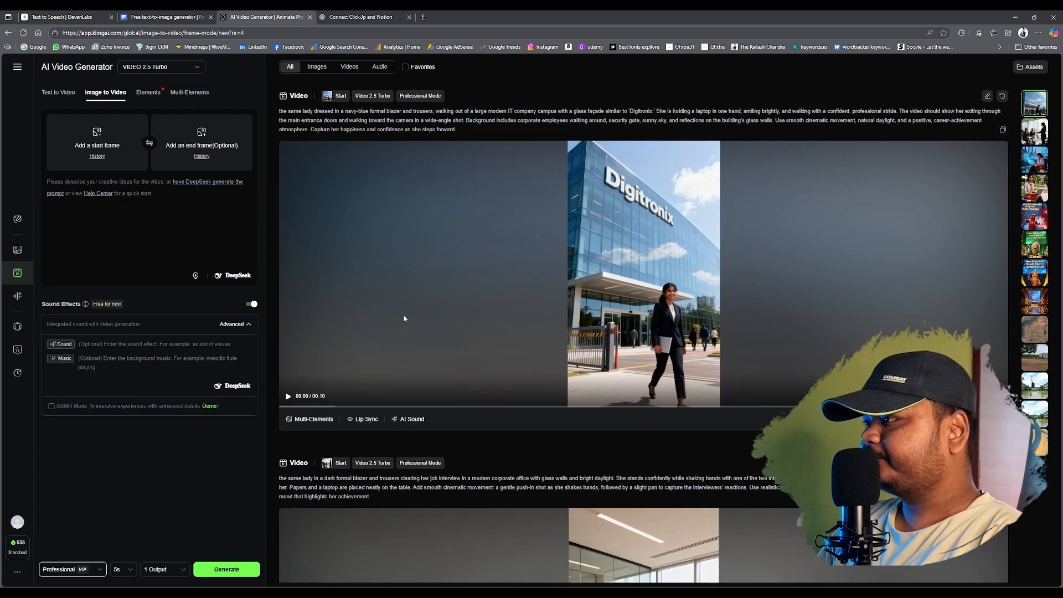
left_click(372, 302)
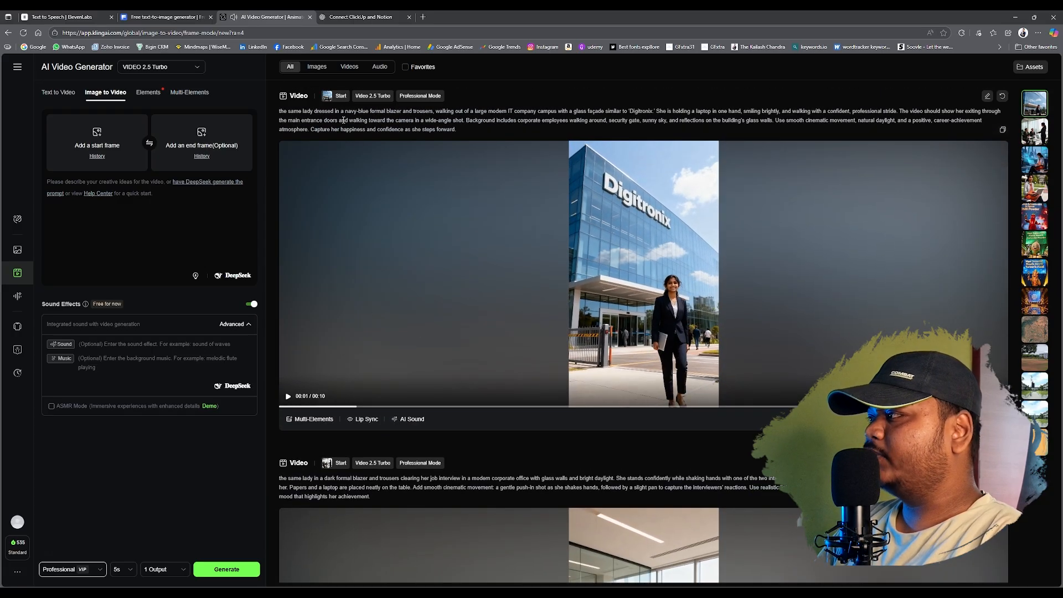
left_click(360, 17)
scroll(533, 264, "down", 7)
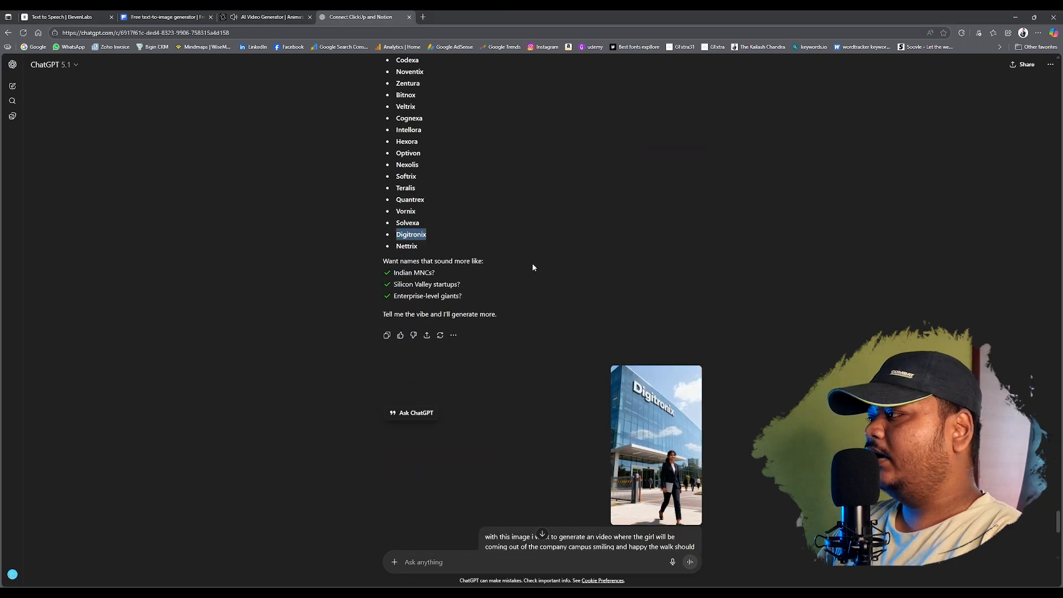
scroll(573, 285, "down", 2)
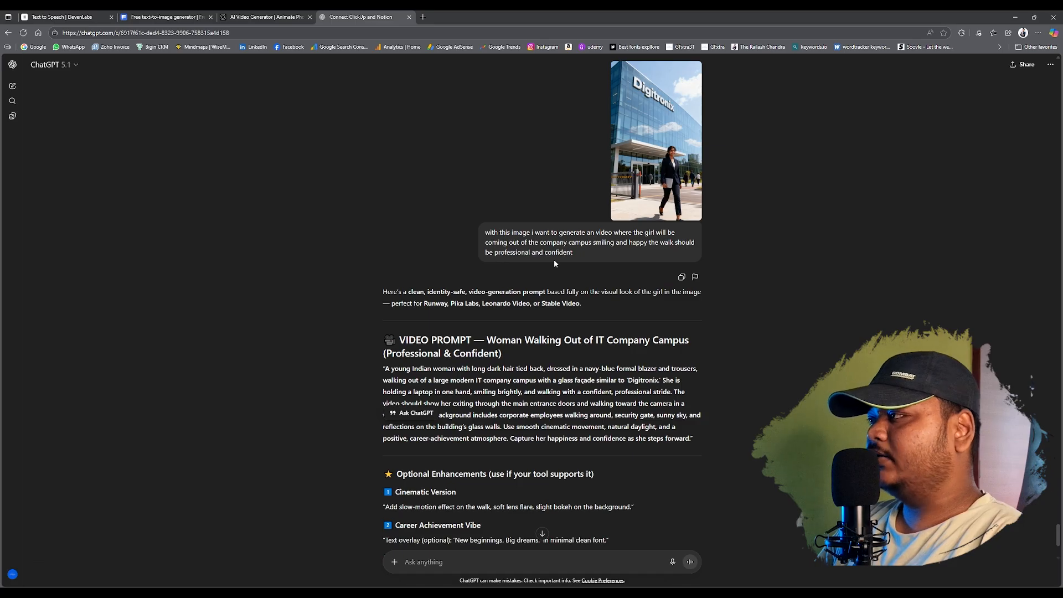
left_click_drag(384, 369, 692, 439)
left_click(265, 17)
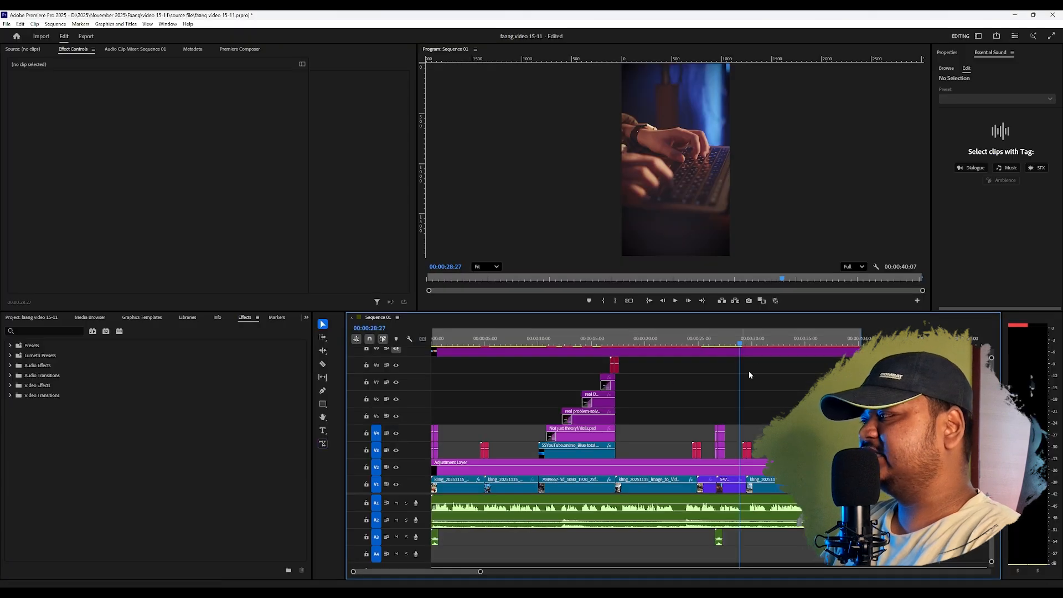
- Scrub Premiere Pro's timeline back from the typing clip to near the start of the sequence
left_click_drag(740, 343, 450, 343)
key("minus")
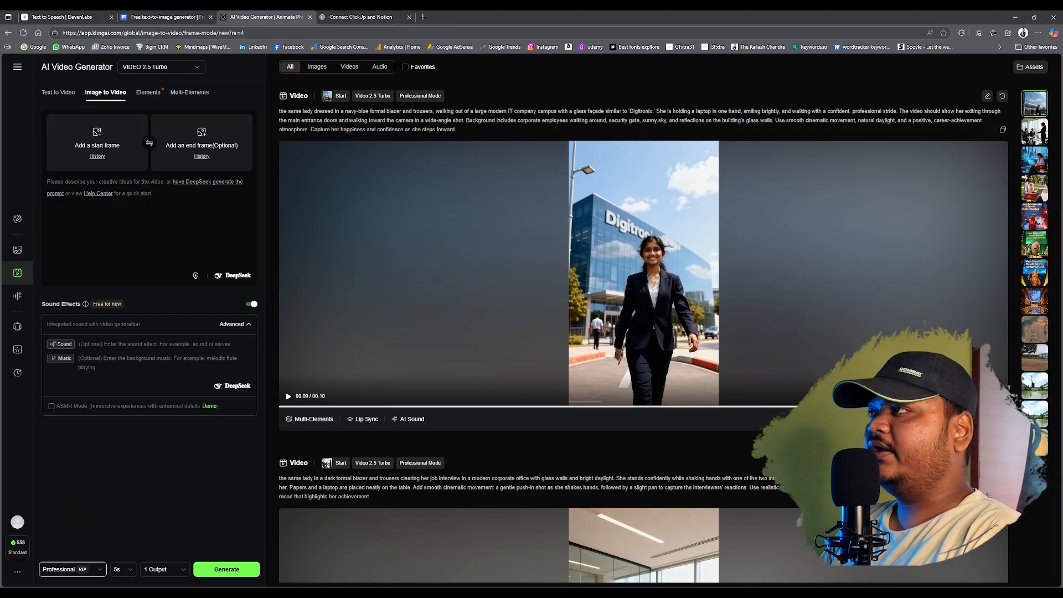
- Open the Kalakar website in a new browser tab and sign in to its app
left_click(394, 17)
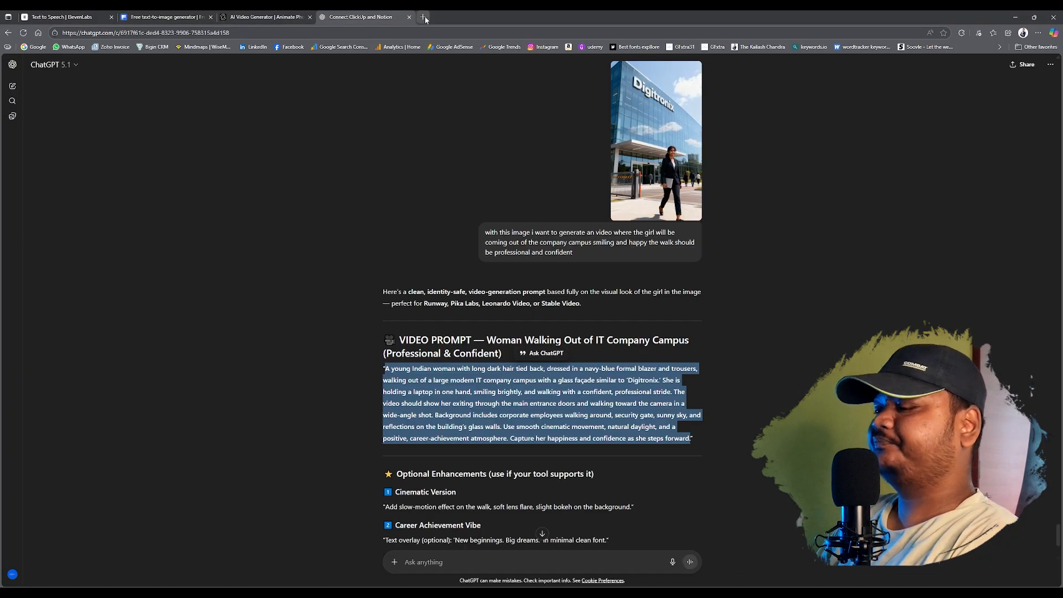
left_click(423, 17)
type("kalakar.io")
key("Return")
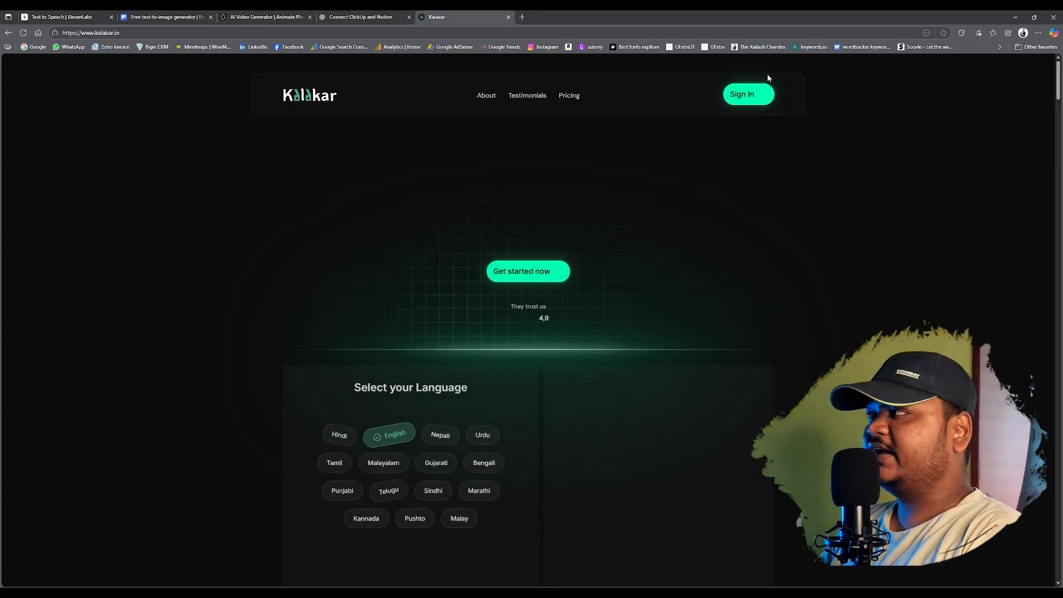
left_click(748, 95)
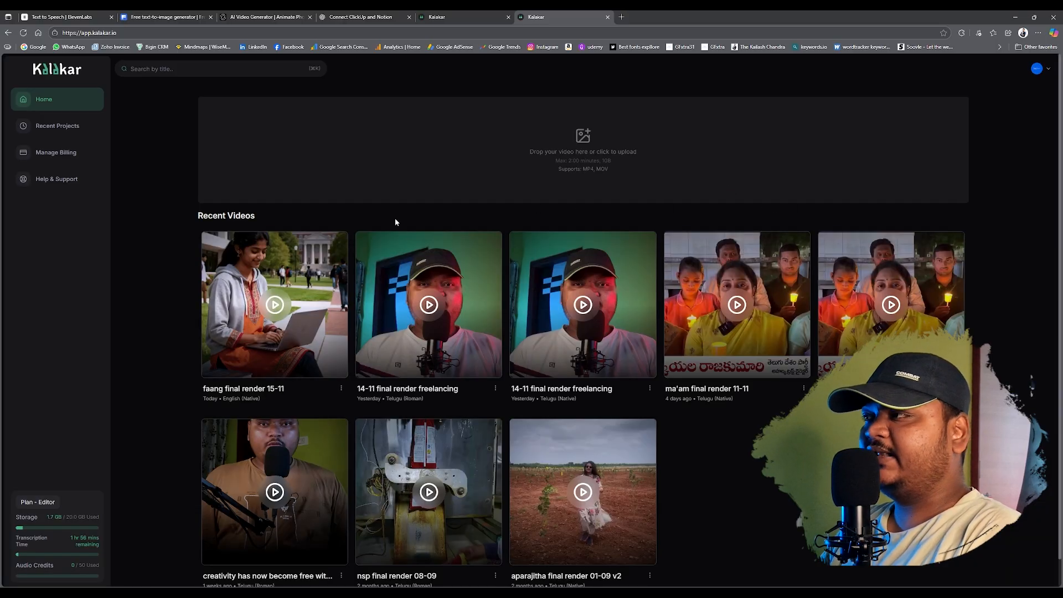
- Open the recent video "faang final render 15-11" in Kalakar's caption editor and move the playhead to 00:01:14 to preview the first caption
left_click(288, 259)
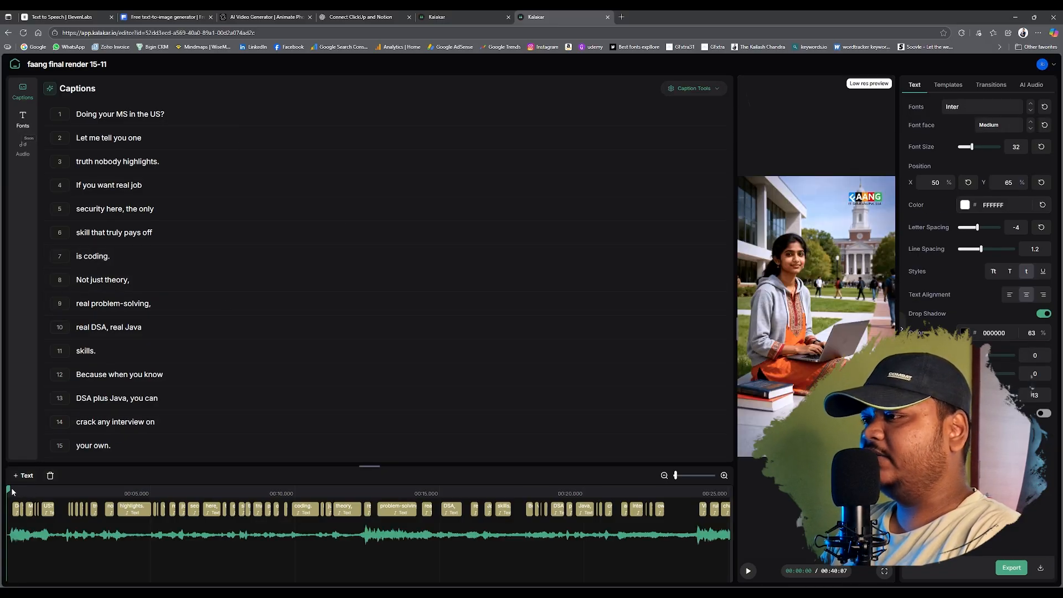
left_click_drag(8, 489, 48, 452)
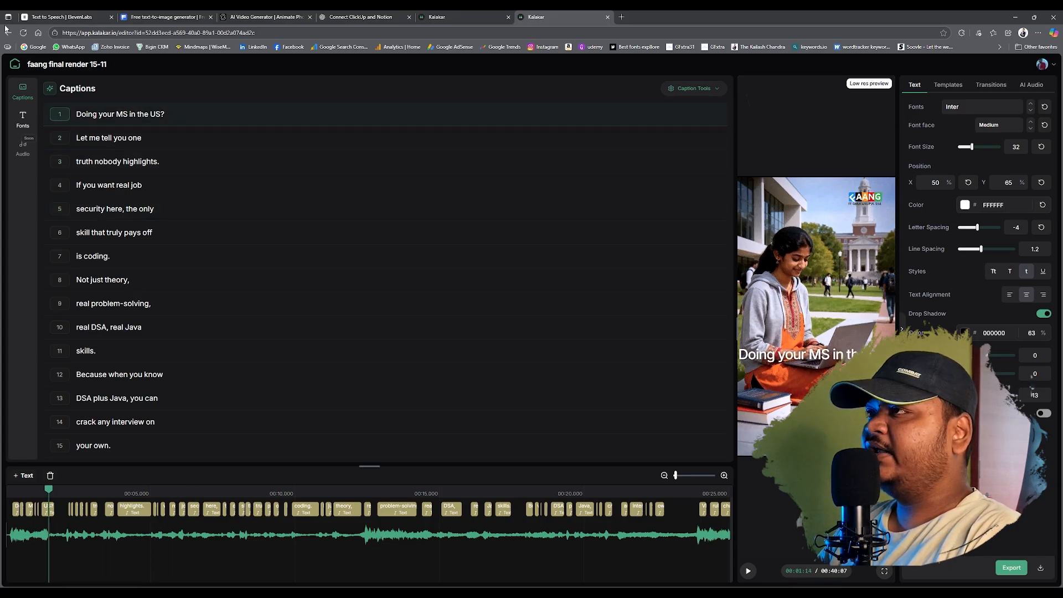
- Close both Kalakar browser tabs
left_click(607, 17)
left_click(509, 17)
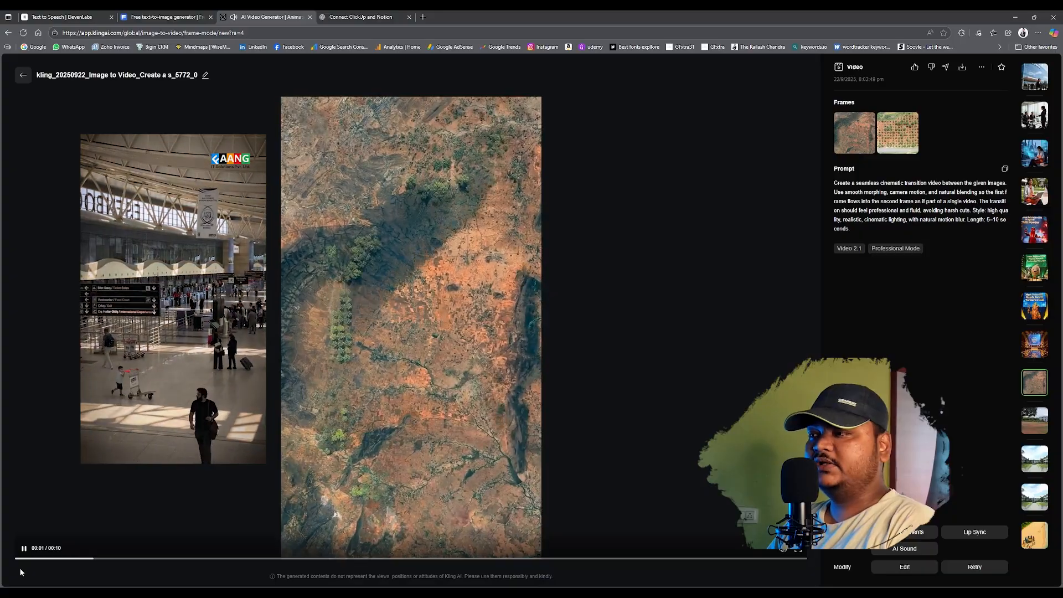
- Replay the aerial land-to-orchard transition video in Kling AI from its start, pausing to examine the morph between its two frames
key("space")
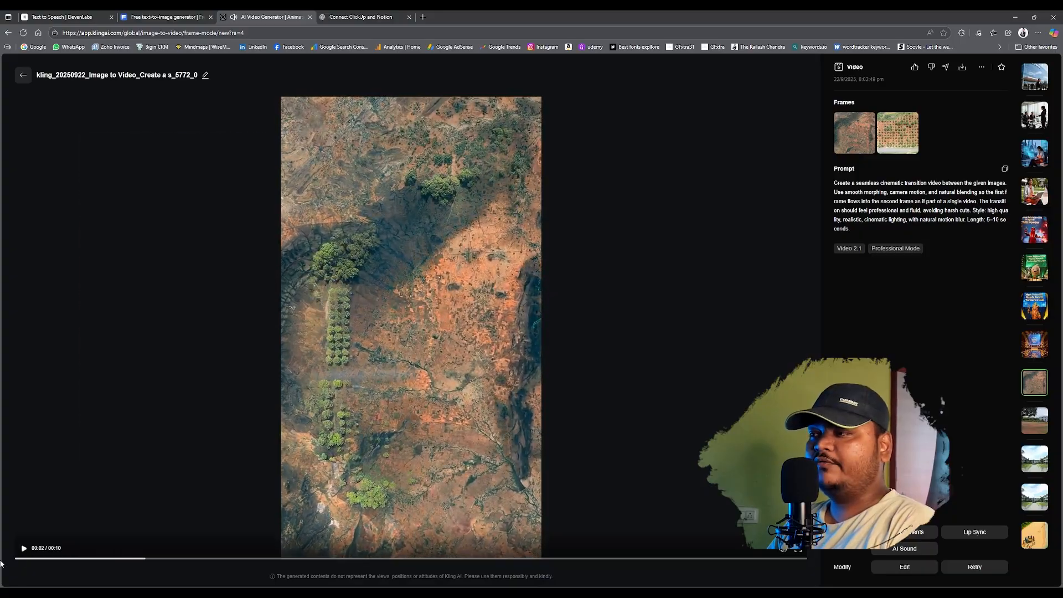
left_click(22, 559)
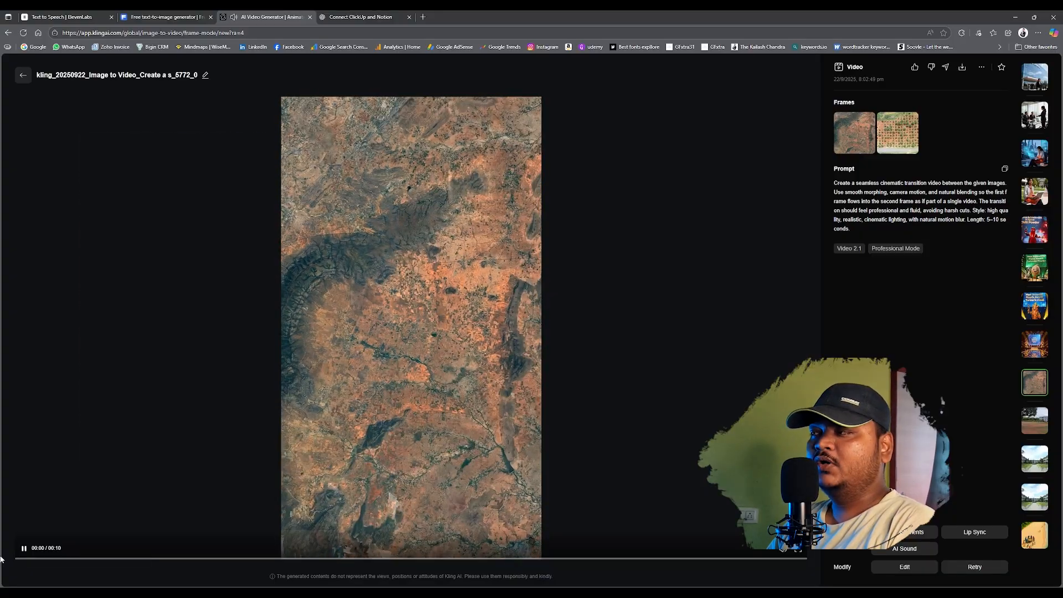
left_click(33, 558)
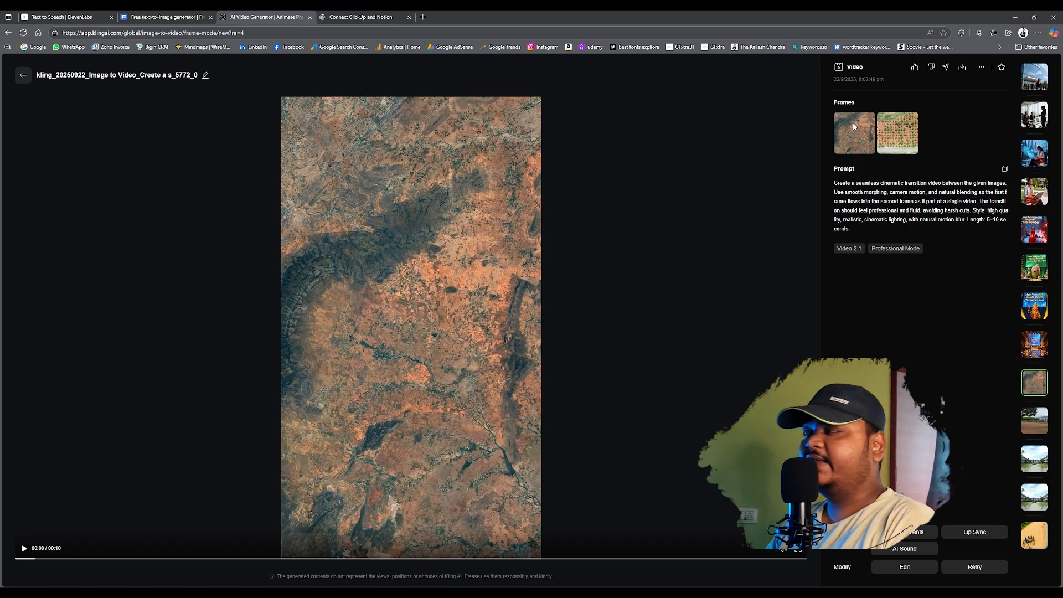
left_click(29, 559)
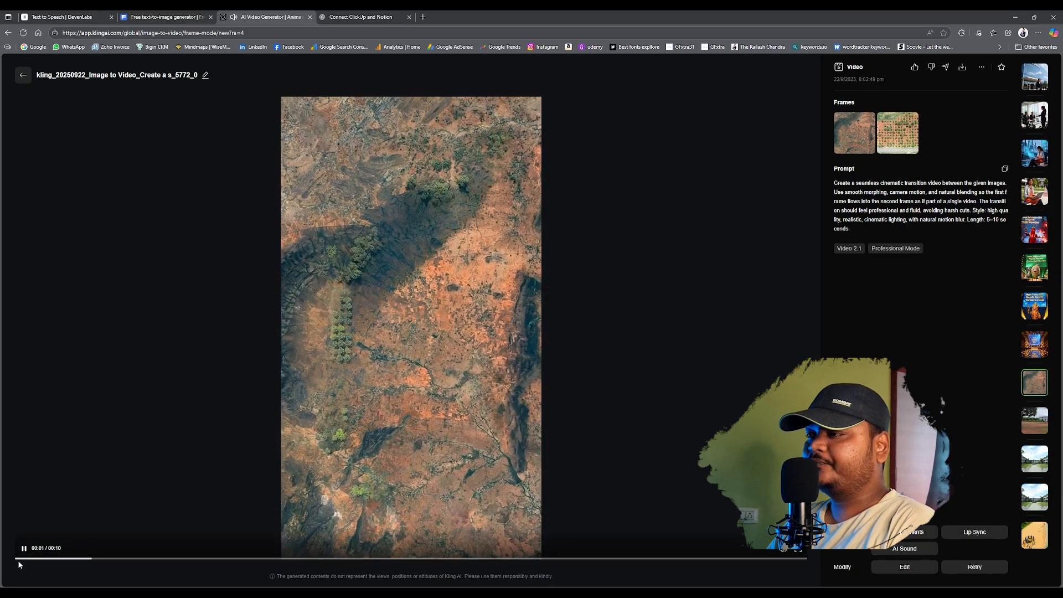
left_click(18, 559)
left_click(19, 558)
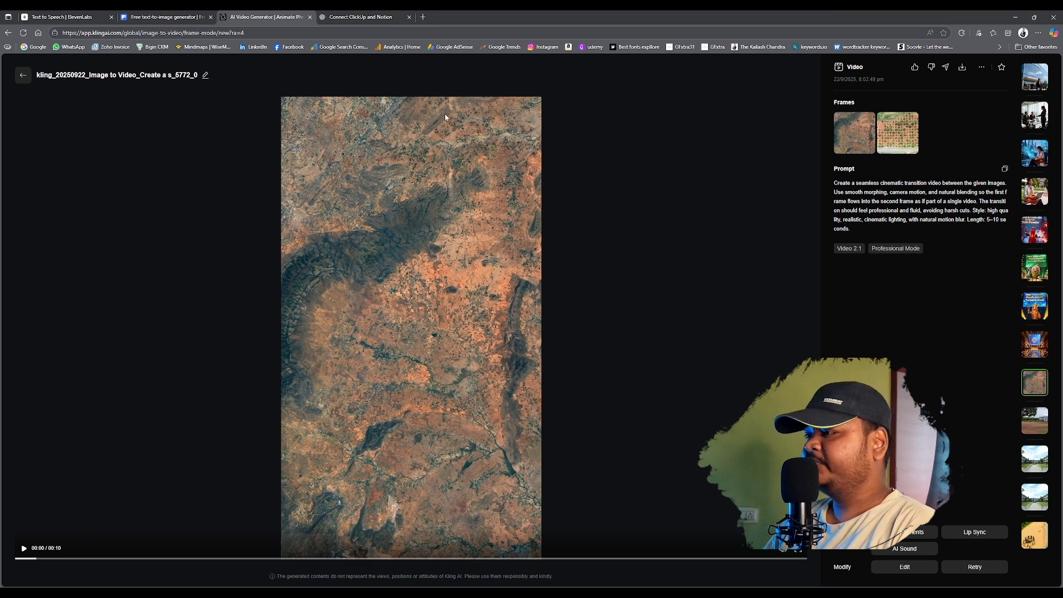
left_click(23, 548)
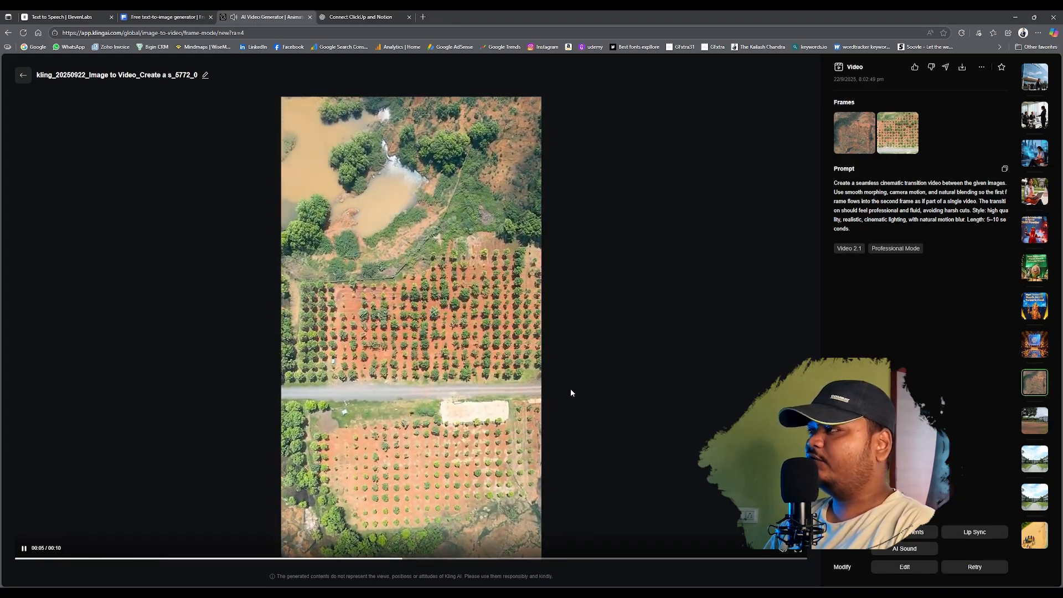
left_click(23, 549)
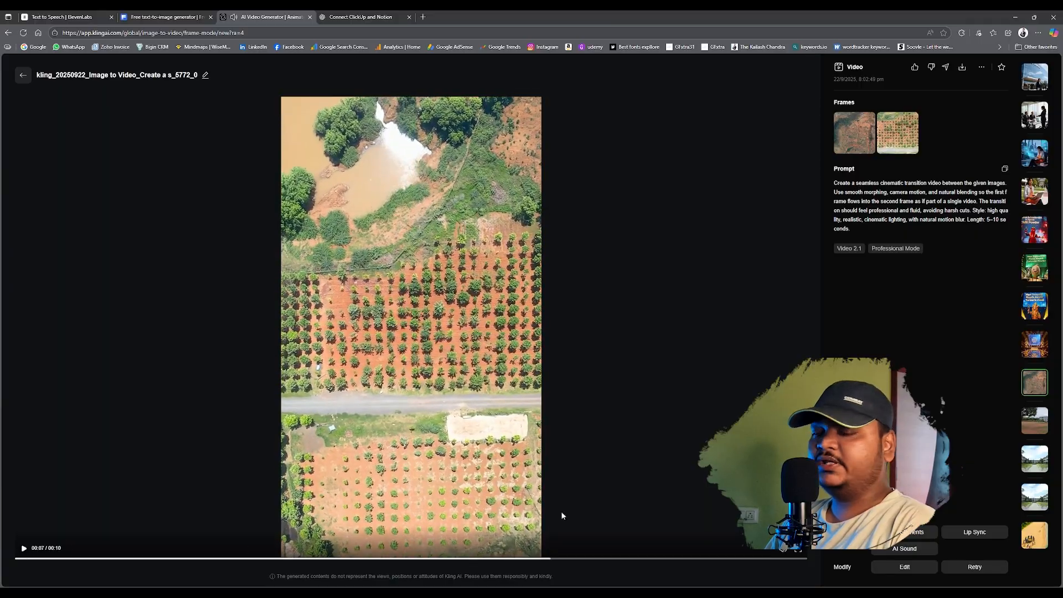